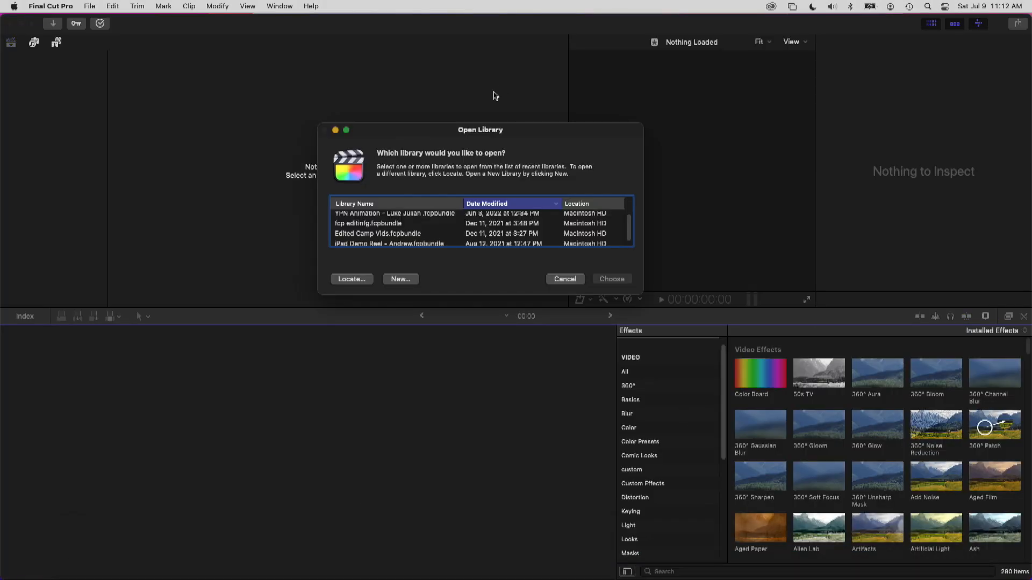
Step: Start a new library on the TCMedia 35 drive and try to save it as Second Saturday
{"action": "left_click", "coordinate": [398, 284]}
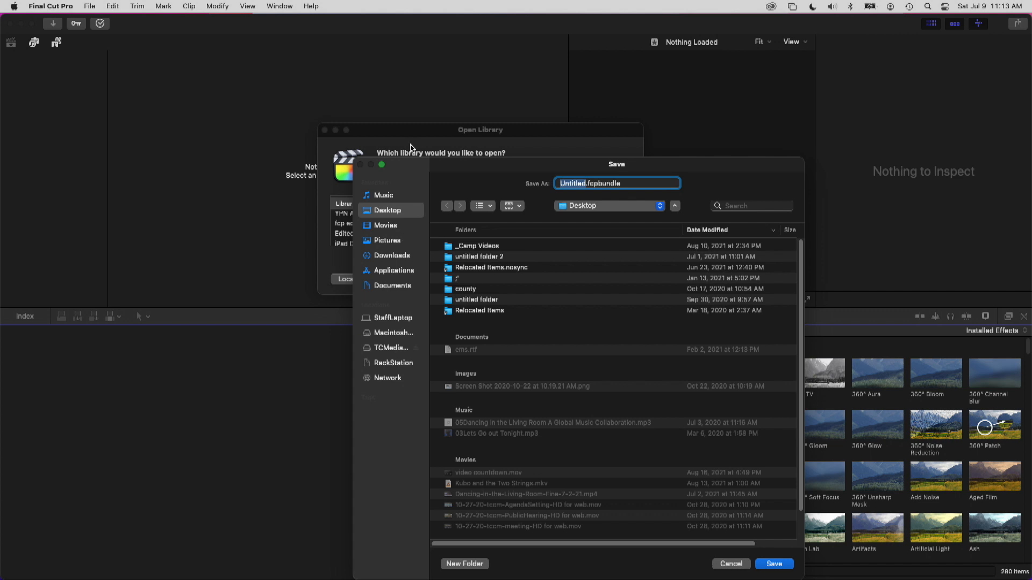
{"action": "left_click", "coordinate": [389, 349]}
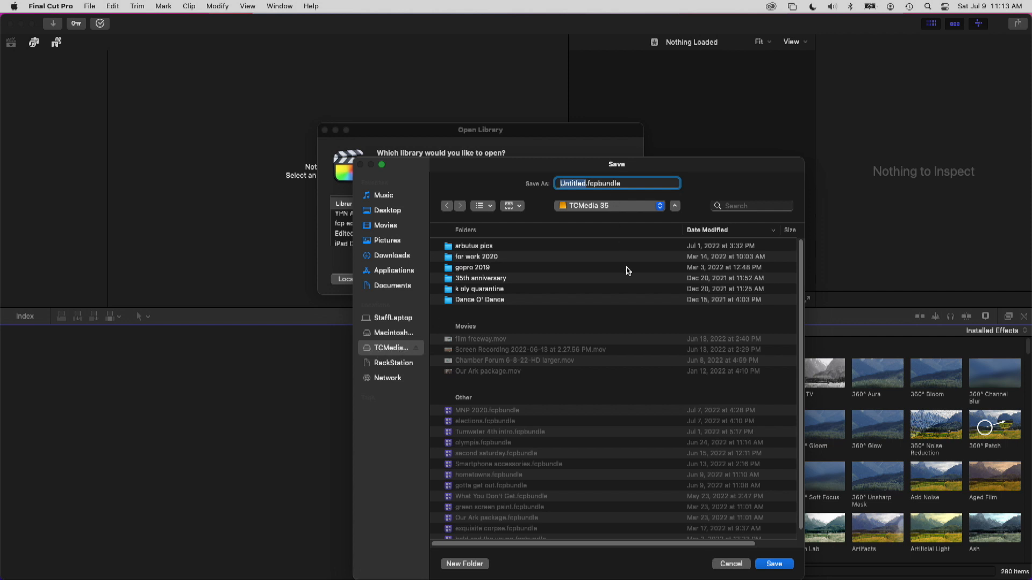
{"action": "type", "text": "Second Saturday"}
{"action": "left_click", "coordinate": [774, 563]}
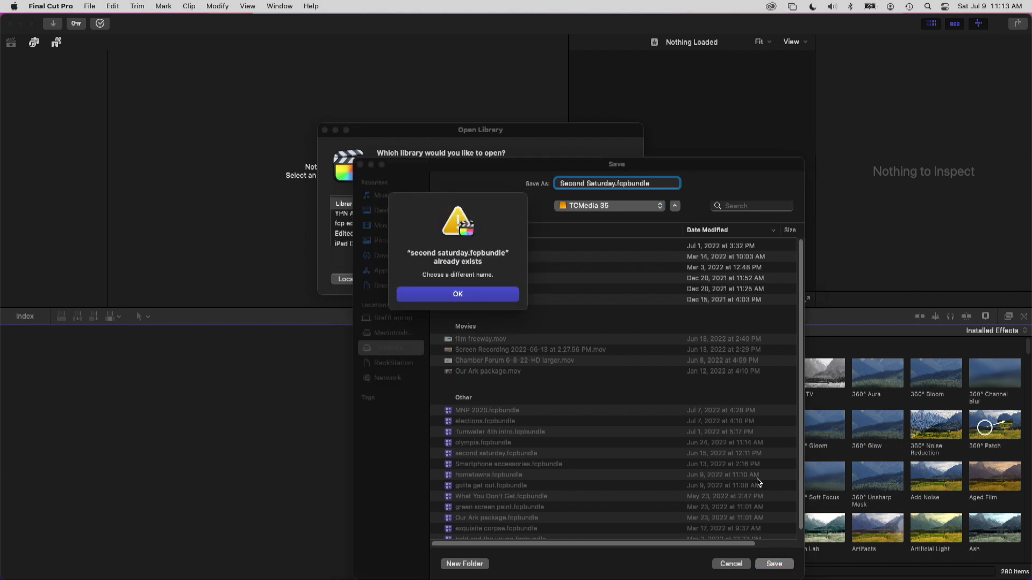
{"action": "left_click", "coordinate": [458, 294]}
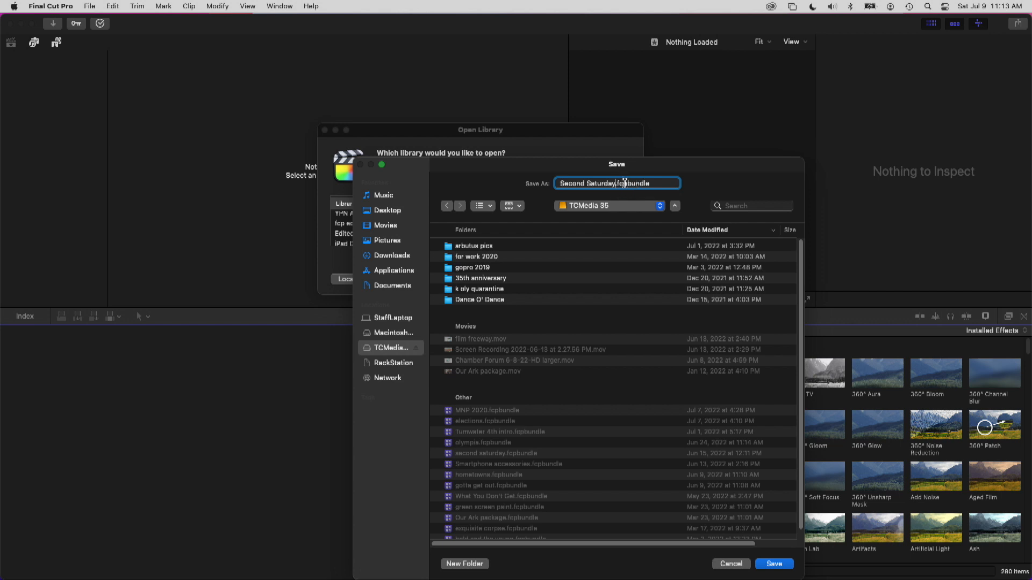
Step: Change the new library's name to Final cut pro training and save it
{"action": "key", "text": "BackSpace"}
{"action": "key", "text": "BackSpace"}
{"action": "key", "text": "BackSpace"}
{"action": "key", "text": "BackSpace"}
{"action": "key", "text": "BackSpace"}
{"action": "key", "text": "BackSpace"}
{"action": "key", "text": "BackSpace"}
{"action": "key", "text": "BackSpace"}
{"action": "key", "text": "BackSpace"}
{"action": "key", "text": "BackSpace"}
{"action": "key", "text": "BackSpace"}
{"action": "key", "text": "BackSpace"}
{"action": "key", "text": "BackSpace"}
{"action": "key", "text": "BackSpace"}
{"action": "key", "text": "BackSpace"}
{"action": "type", "text": "Final cut pro training"}
{"action": "left_click", "coordinate": [774, 563]}
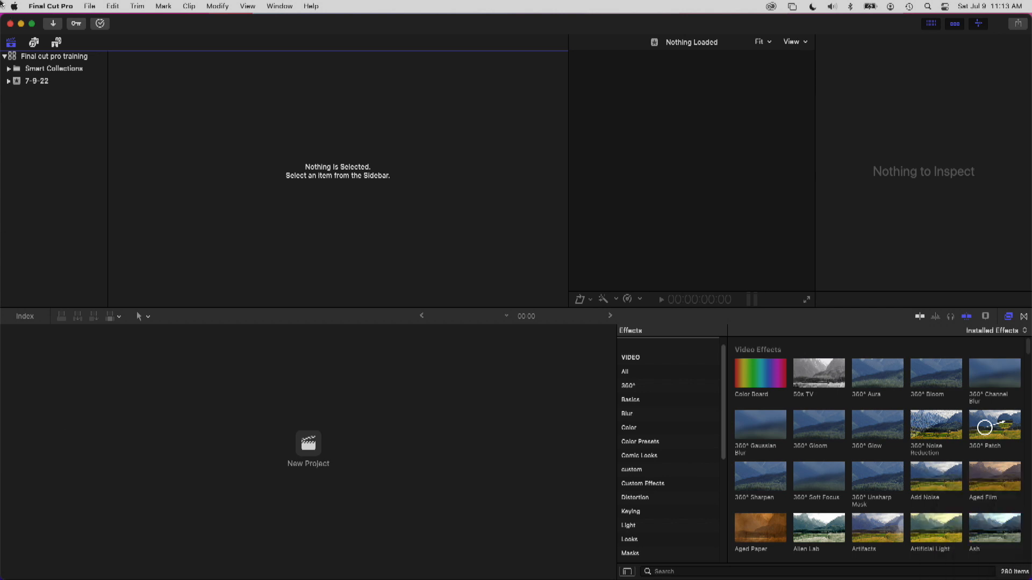
Step: Import the ten number clips, from eight through two, from the DR-07 camera into the 7-9-22 event
{"action": "left_click", "coordinate": [79, 58]}
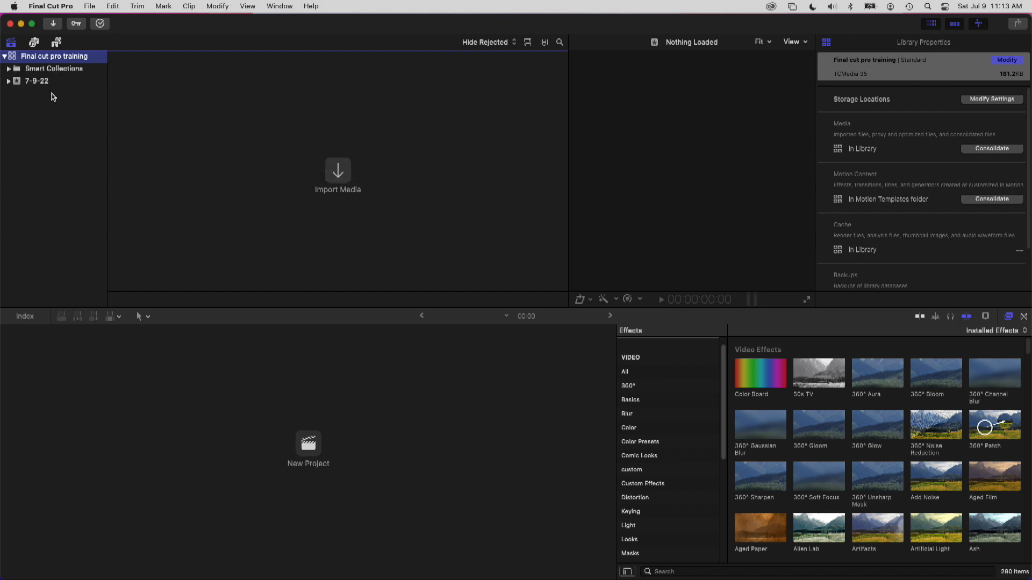
{"action": "left_click", "coordinate": [33, 82]}
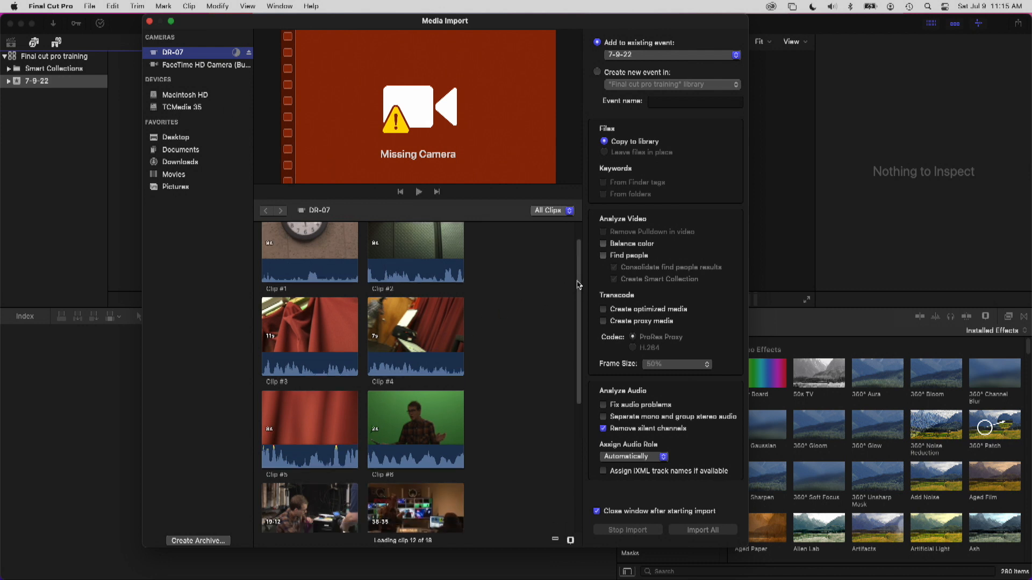
{"action": "scroll", "coordinate": [579, 284], "scroll_direction": "down", "scroll_amount": 2}
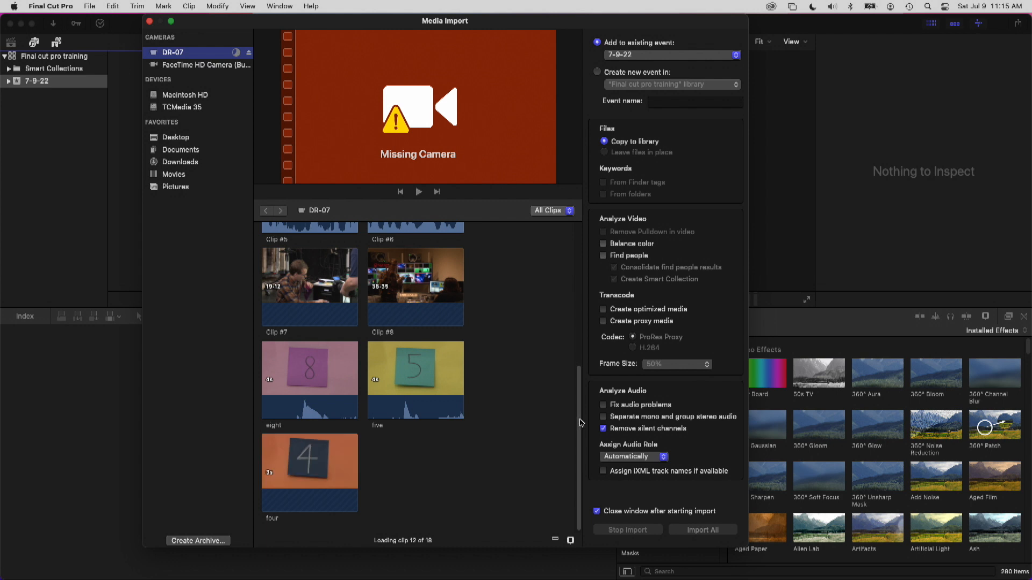
{"action": "scroll", "coordinate": [561, 298], "scroll_direction": "down", "scroll_amount": 8}
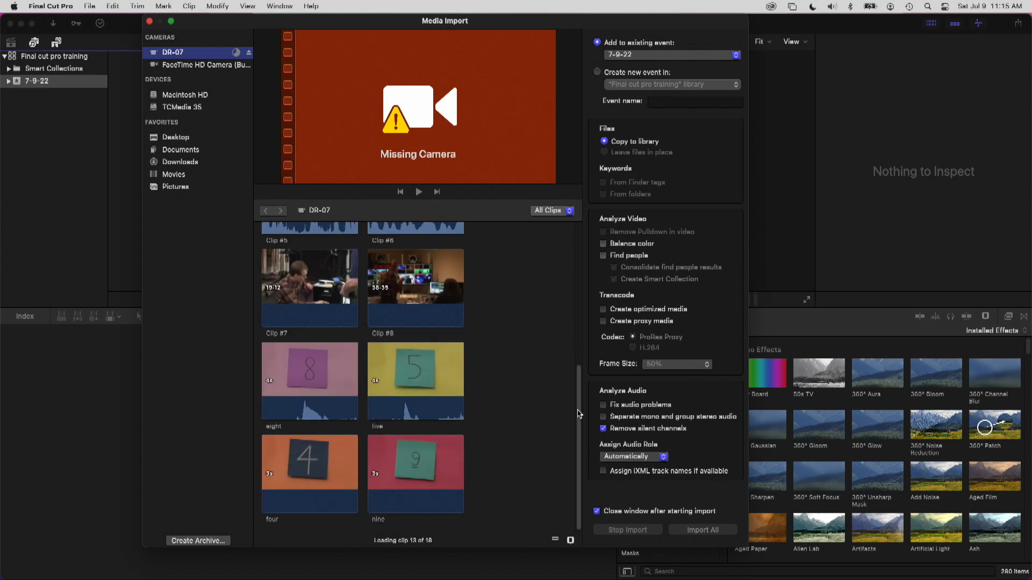
{"action": "scroll", "coordinate": [579, 422], "scroll_direction": "down", "scroll_amount": 3}
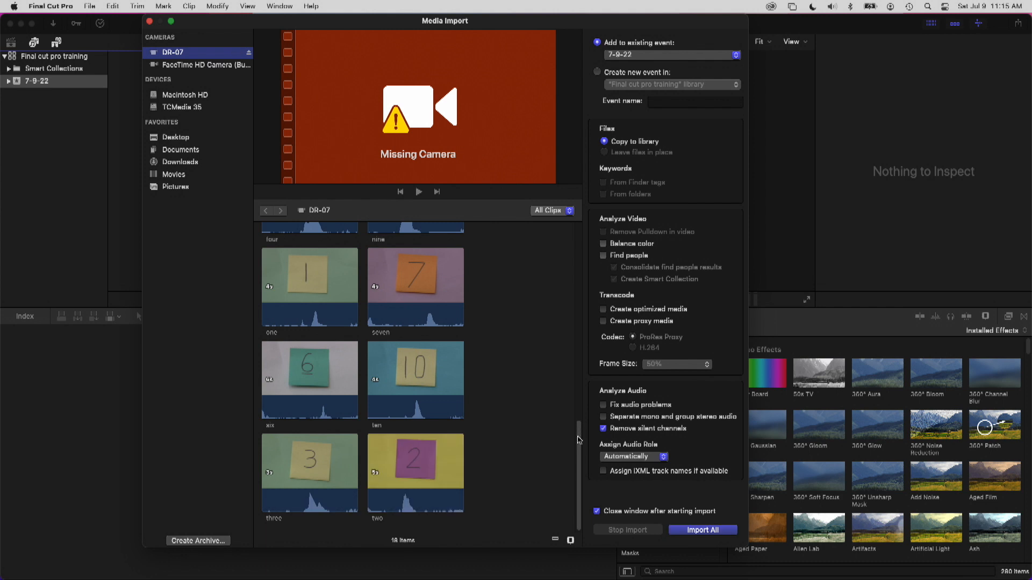
{"action": "mouse_move", "coordinate": [578, 436]}
{"action": "left_mouse_down"}
{"action": "mouse_move", "coordinate": [575, 345]}
{"action": "mouse_move", "coordinate": [586, 444]}
{"action": "left_mouse_up"}
{"action": "left_click", "coordinate": [398, 473]}
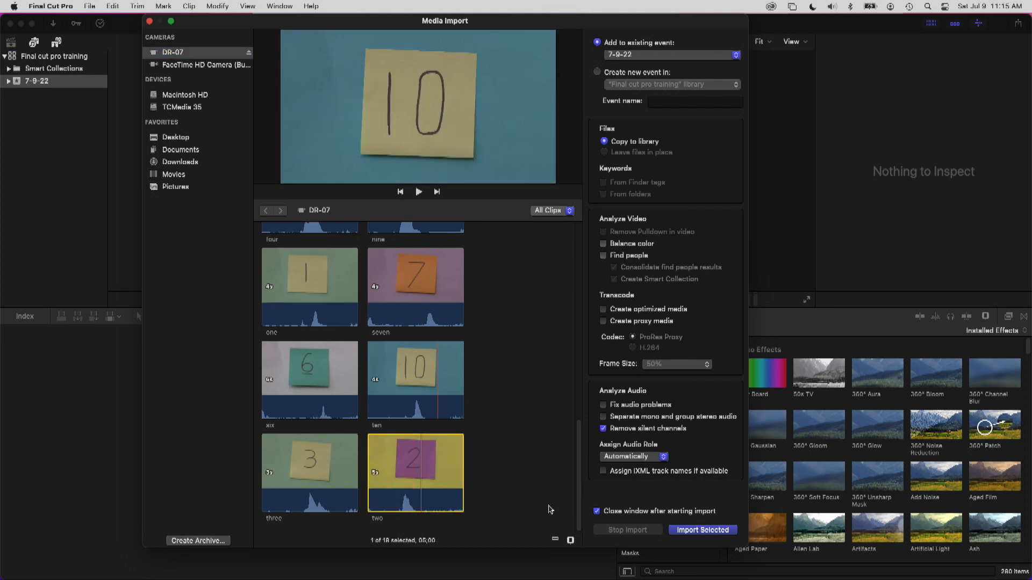
{"action": "left_click_drag", "start_coordinate": [578, 490], "coordinate": [571, 398]}
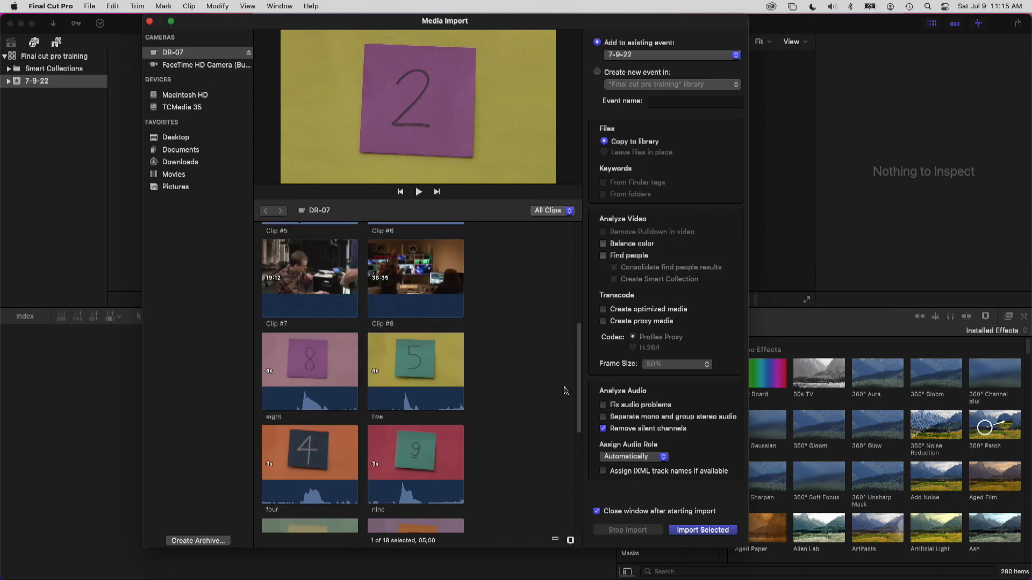
{"action": "left_click", "coordinate": [301, 358]}
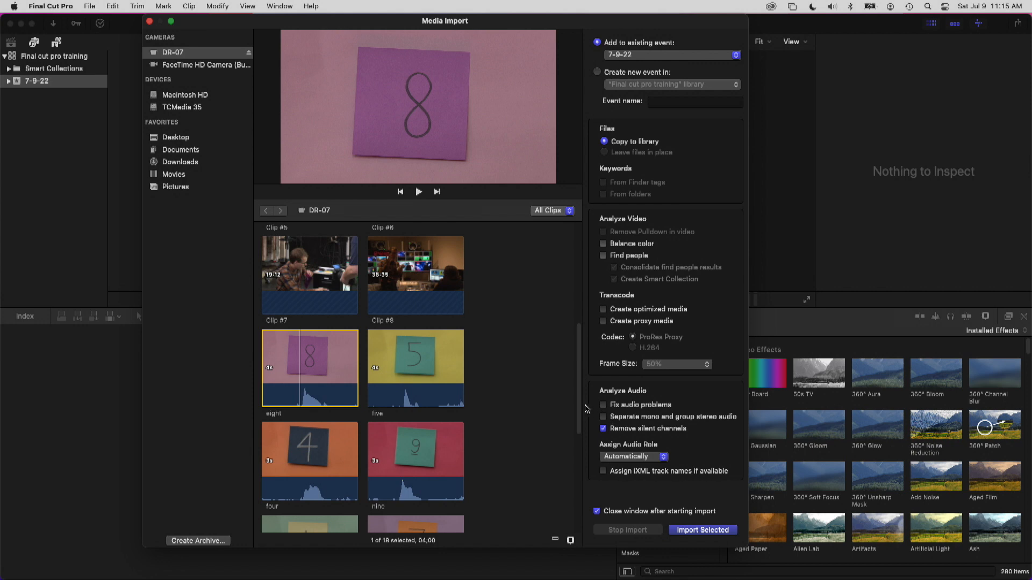
{"action": "left_click_drag", "start_coordinate": [578, 408], "coordinate": [585, 521]}
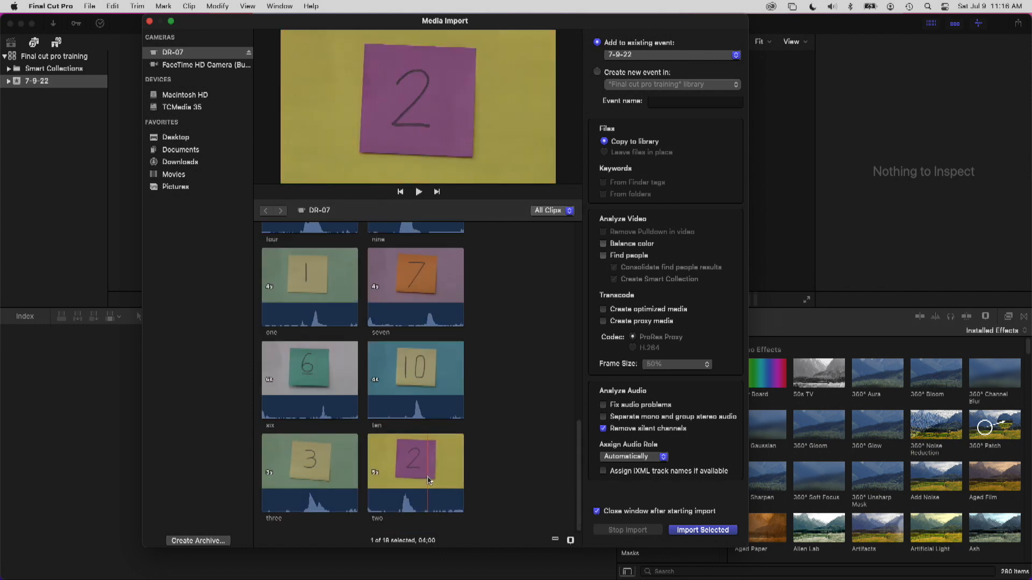
{"action": "left_click", "coordinate": [426, 480], "text": "shift"}
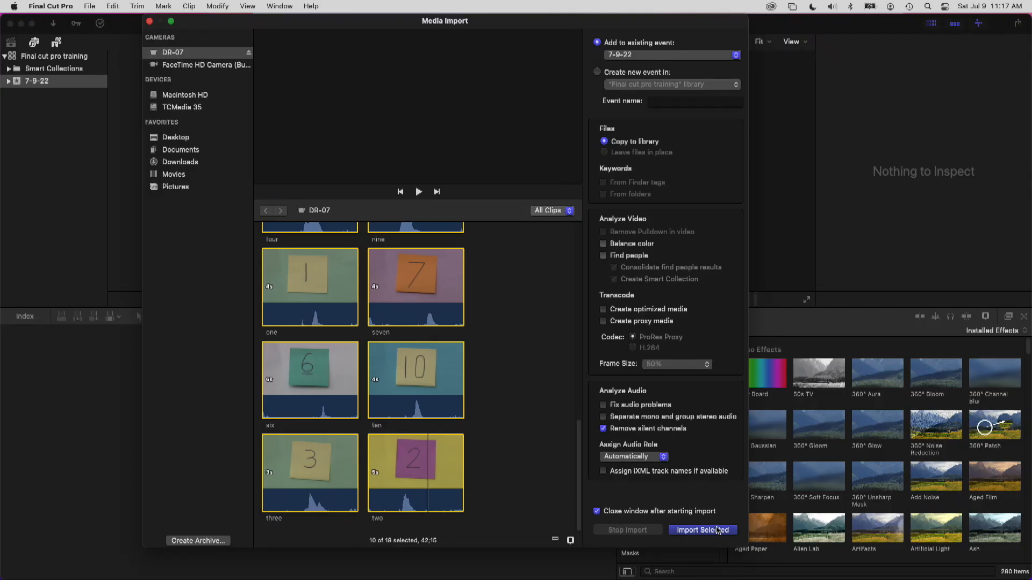
{"action": "left_click", "coordinate": [717, 531]}
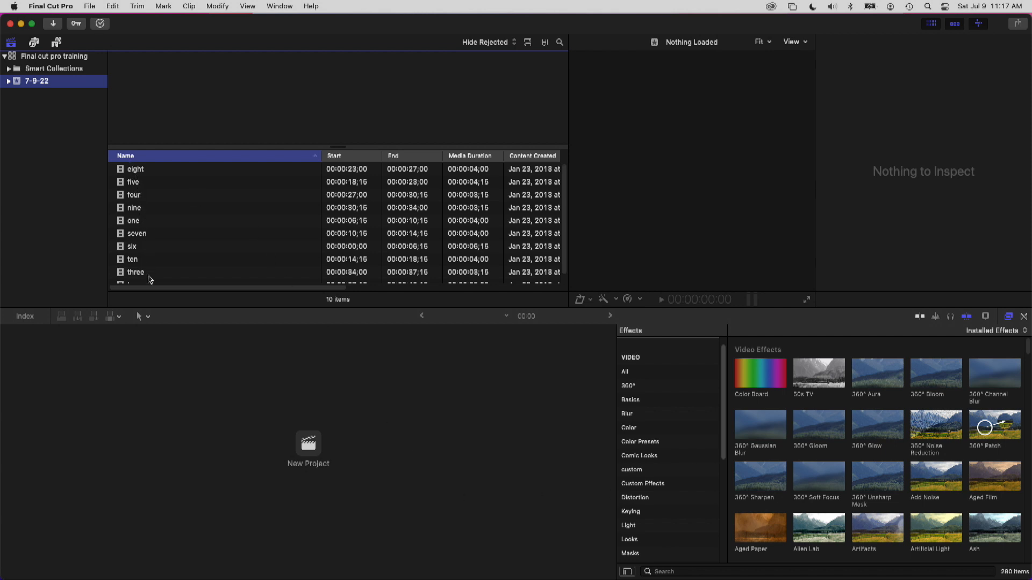
Step: Rename the 7-9-22 event as countdown
{"action": "scroll", "coordinate": [150, 239], "scroll_direction": "down", "scroll_amount": 1}
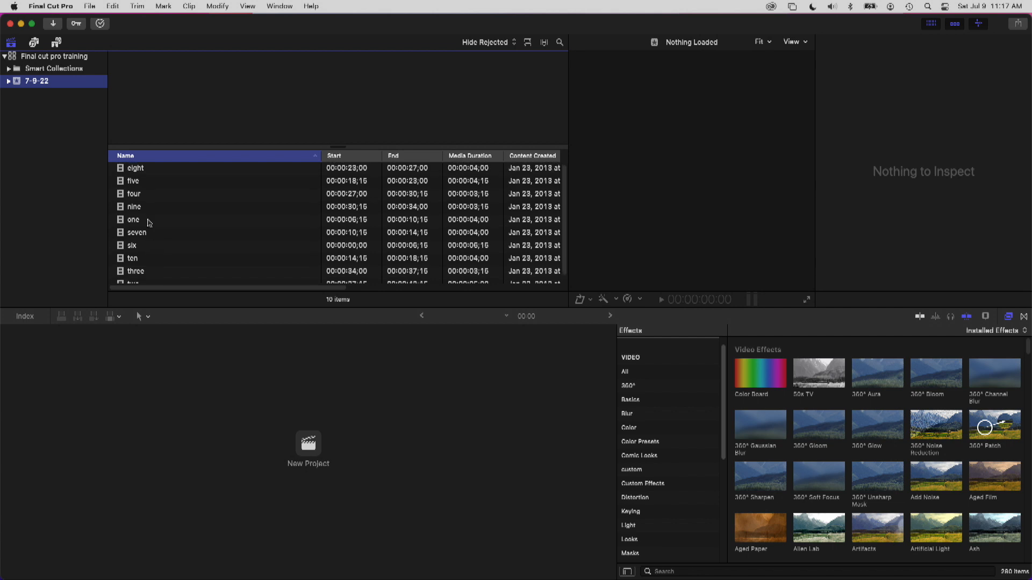
{"action": "left_click", "coordinate": [45, 85]}
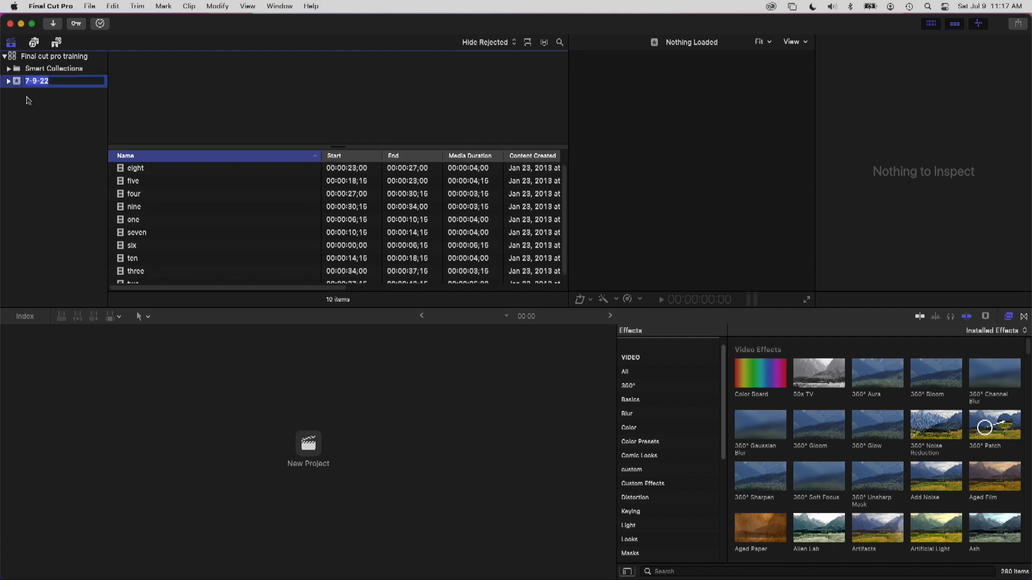
{"action": "type", "text": "countdown"}
{"action": "key", "text": "Return"}
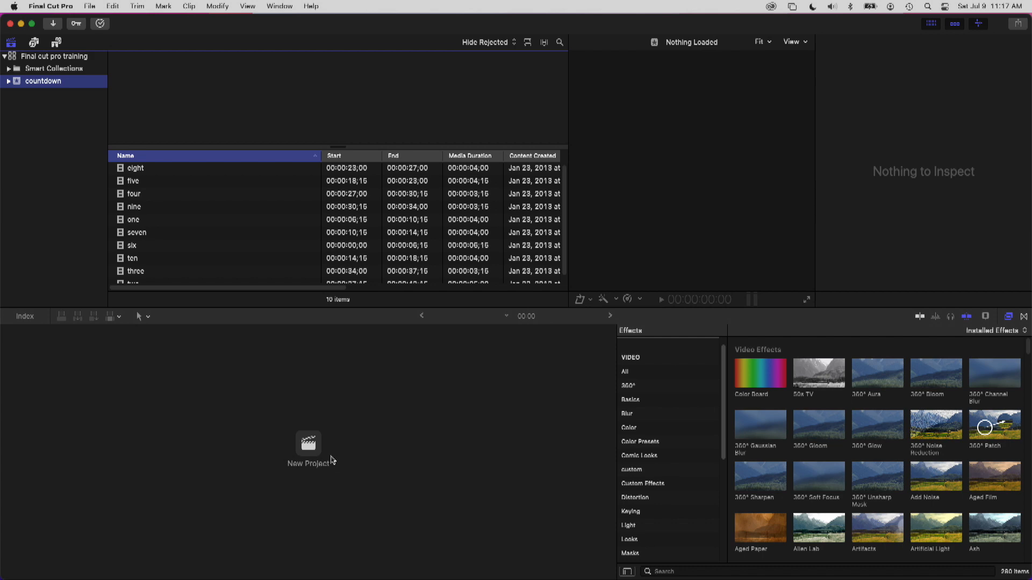
Step: Create a new project named Countdown in the countdown event
{"action": "left_click", "coordinate": [308, 444]}
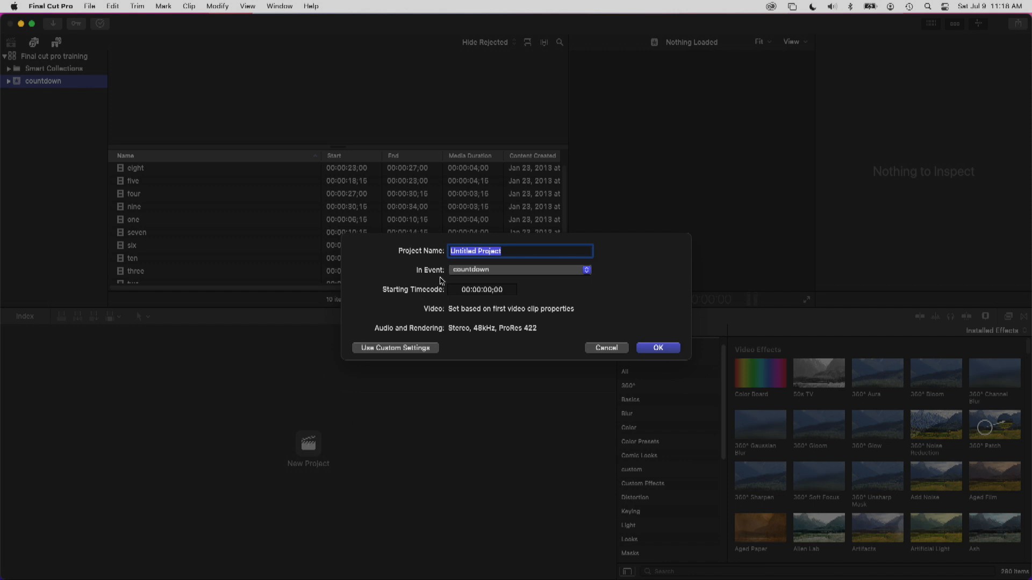
{"action": "left_click", "coordinate": [490, 270]}
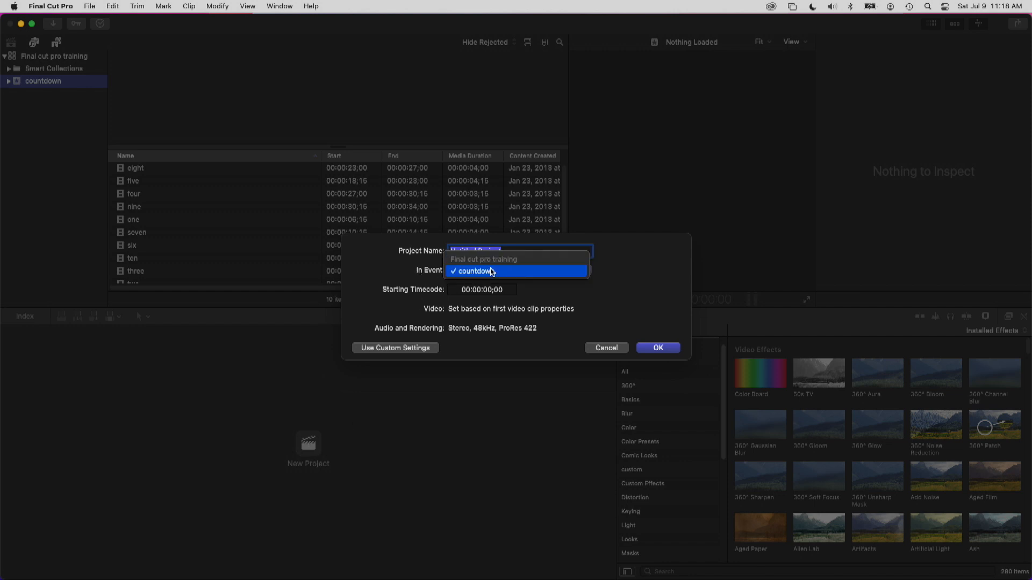
{"action": "left_click", "coordinate": [492, 272]}
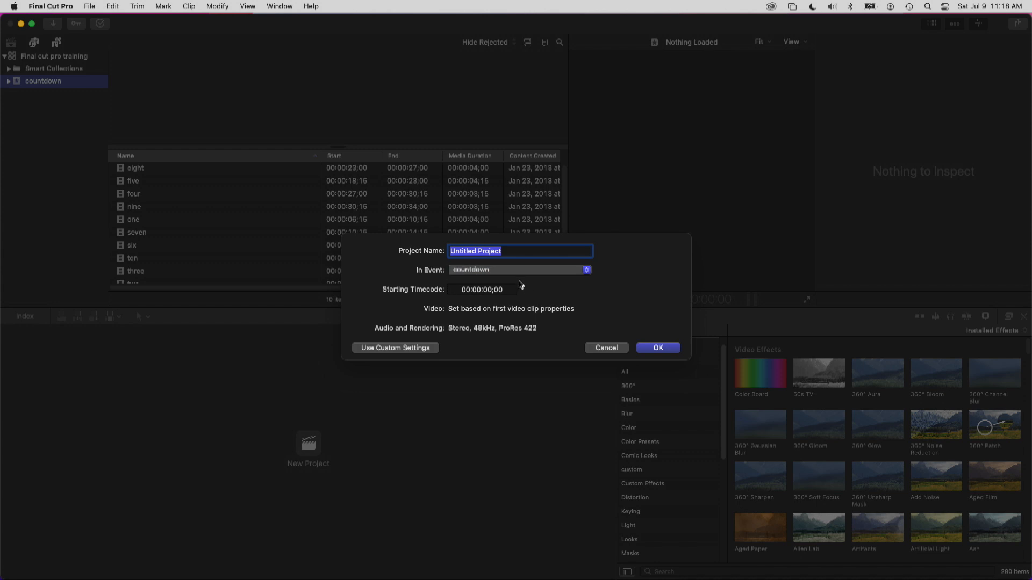
{"action": "left_click", "coordinate": [516, 250]}
{"action": "key", "text": "Return"}
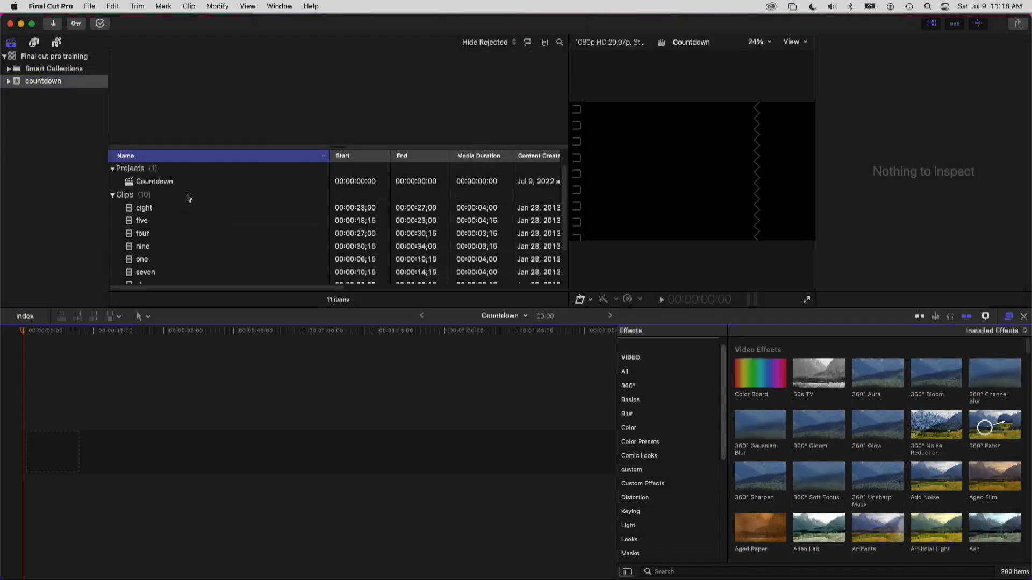
{"action": "left_click", "coordinate": [170, 185]}
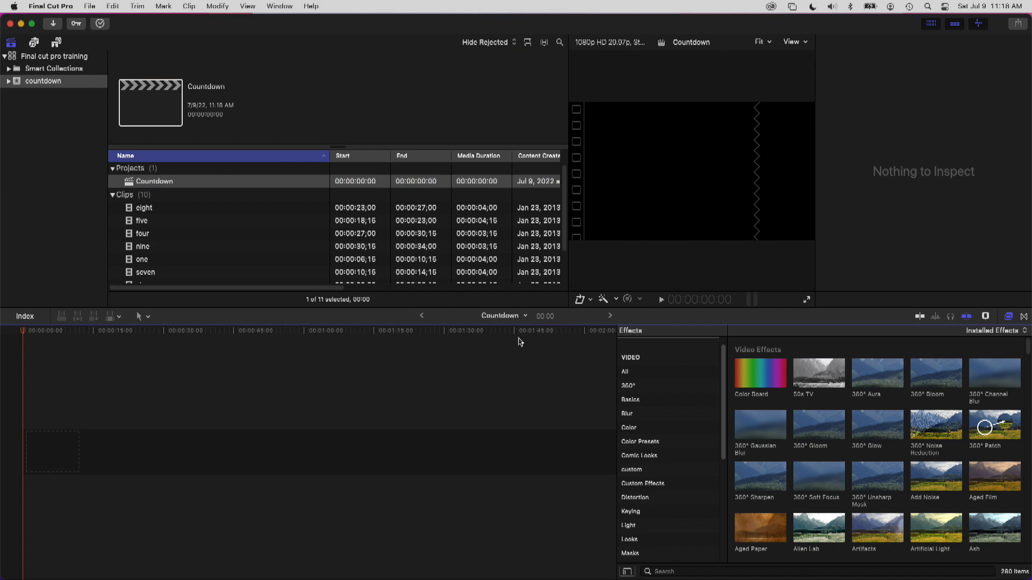
{"action": "left_click", "coordinate": [513, 318]}
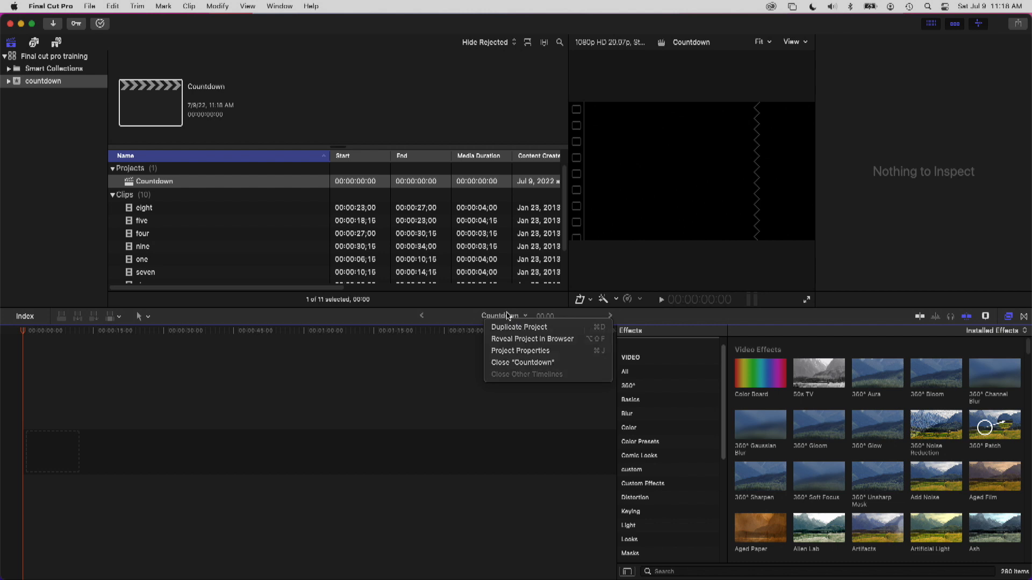
{"action": "left_click", "coordinate": [510, 317]}
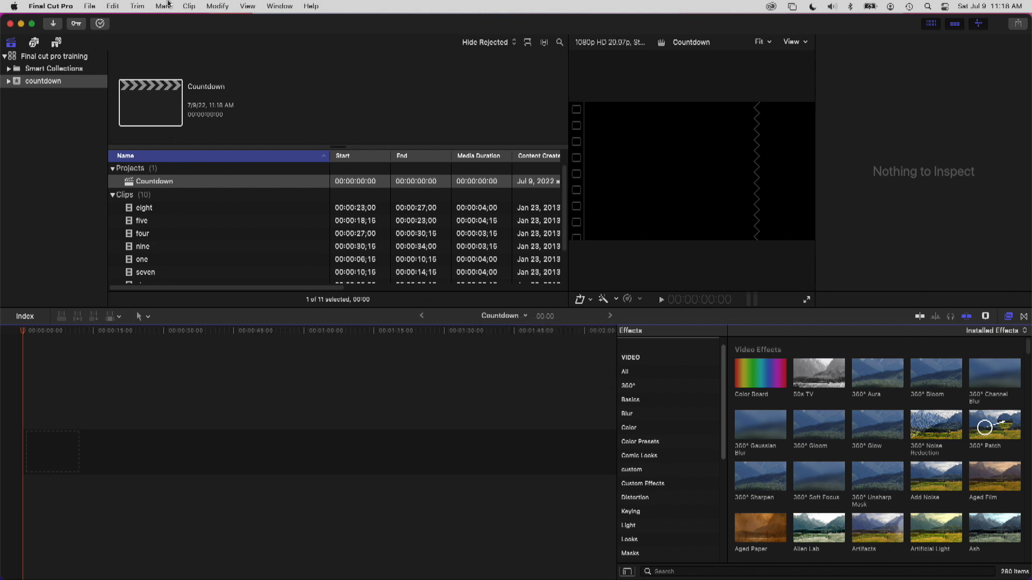
Step: Create a second project named countdown 2 in the countdown event
{"action": "left_click", "coordinate": [94, 7]}
{"action": "mouse_move", "coordinate": [102, 21]}
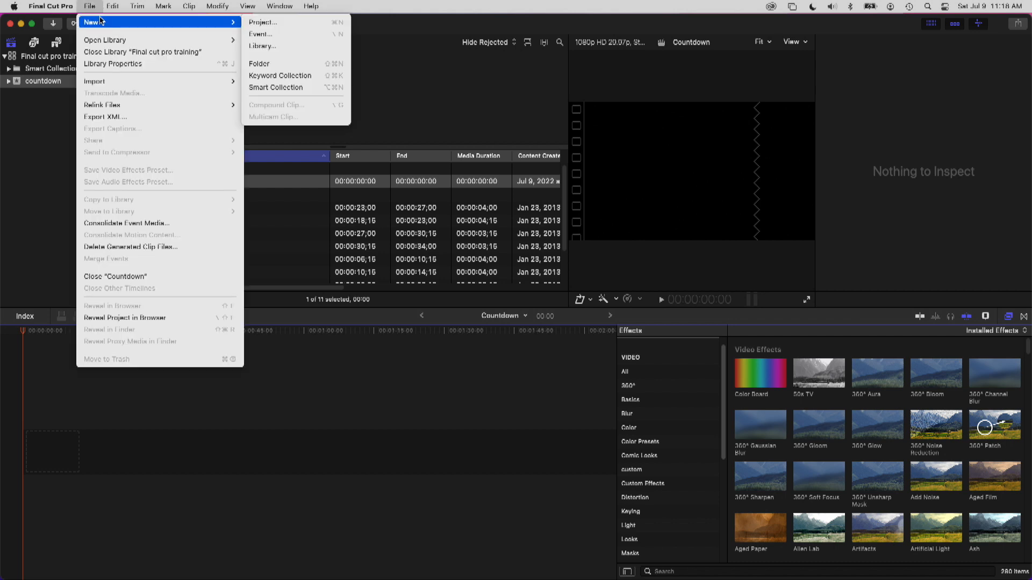
{"action": "left_click", "coordinate": [329, 24]}
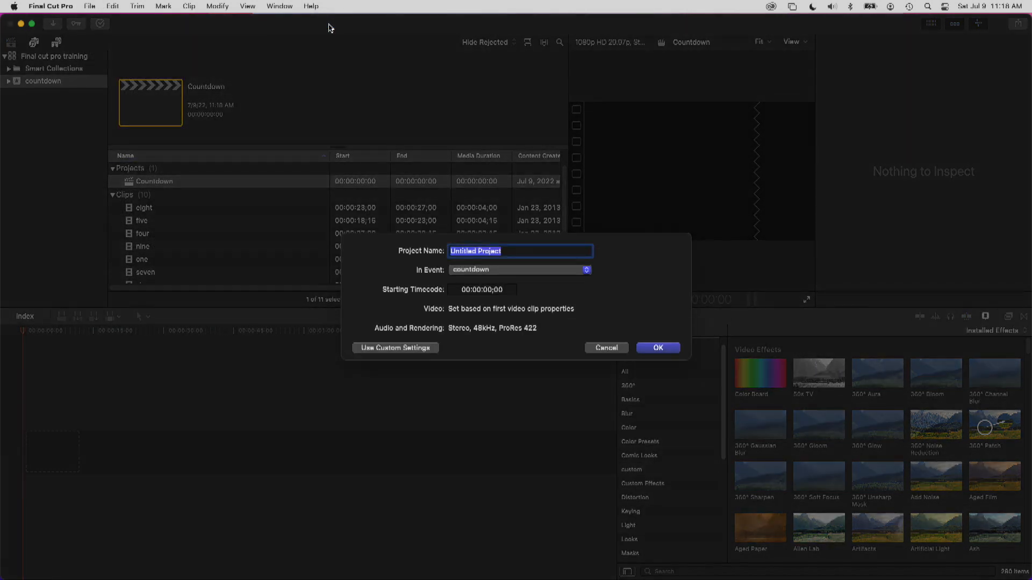
{"action": "type", "text": "countdown 2"}
{"action": "key", "text": "Return"}
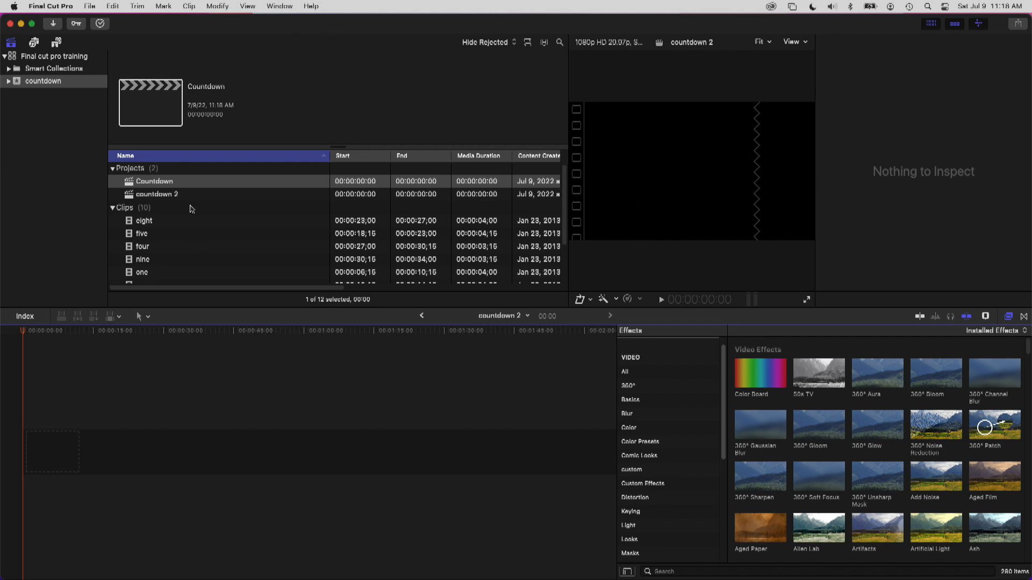
Step: Switch back and forth between the countdown 2 and Countdown timelines, ending on Countdown
{"action": "left_click", "coordinate": [168, 197]}
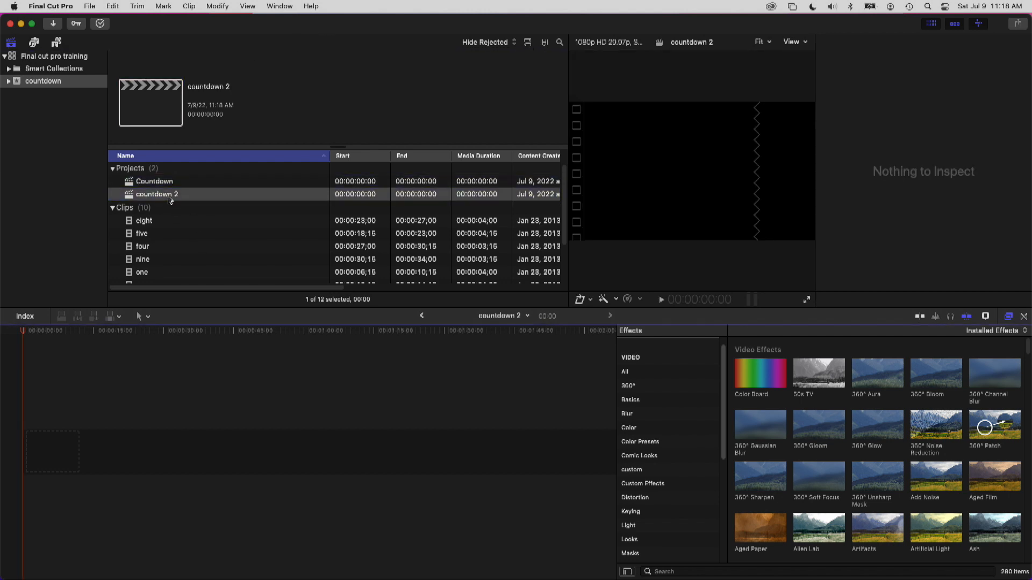
{"action": "left_click", "coordinate": [423, 317]}
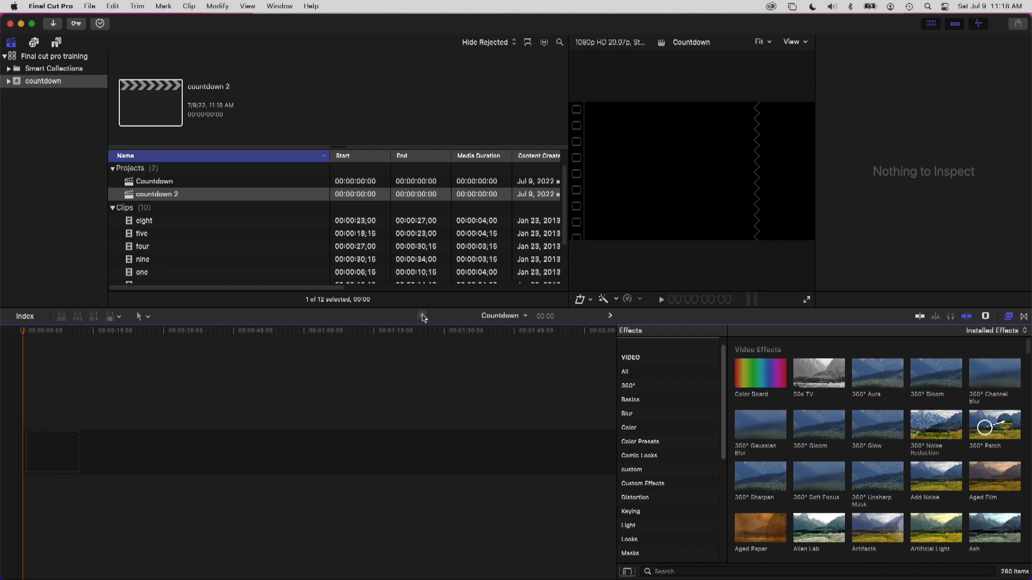
{"action": "left_click", "coordinate": [611, 316]}
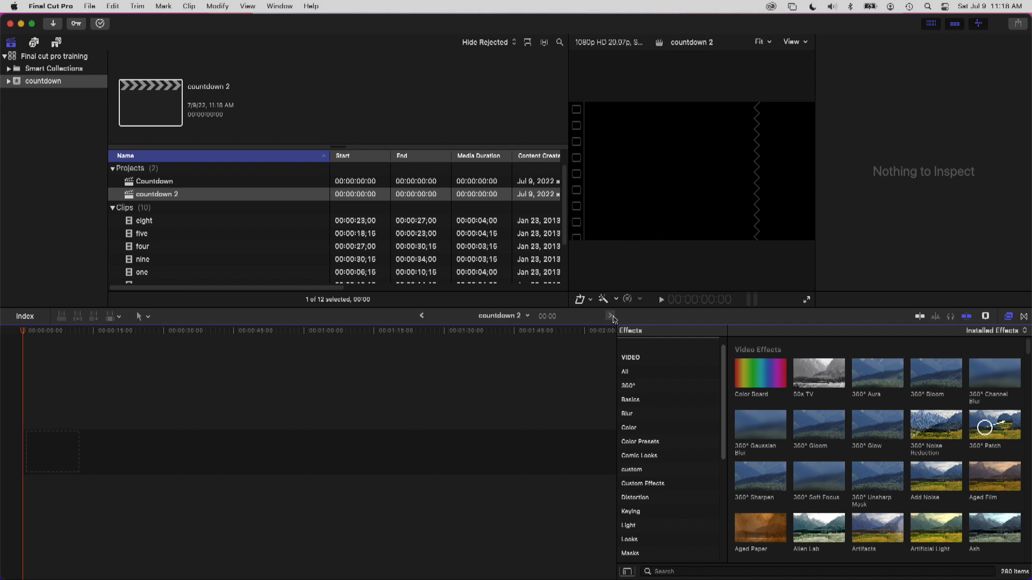
{"action": "left_click", "coordinate": [422, 317]}
Step: Close all timelines other than Countdown and select the Countdown project in the browser
{"action": "left_click", "coordinate": [511, 316]}
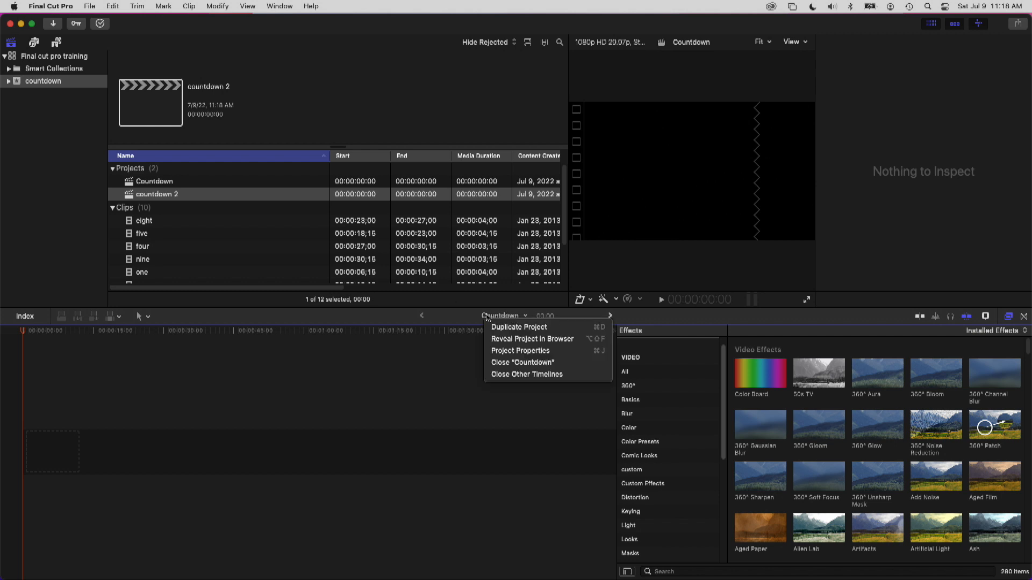
{"action": "left_click", "coordinate": [541, 375]}
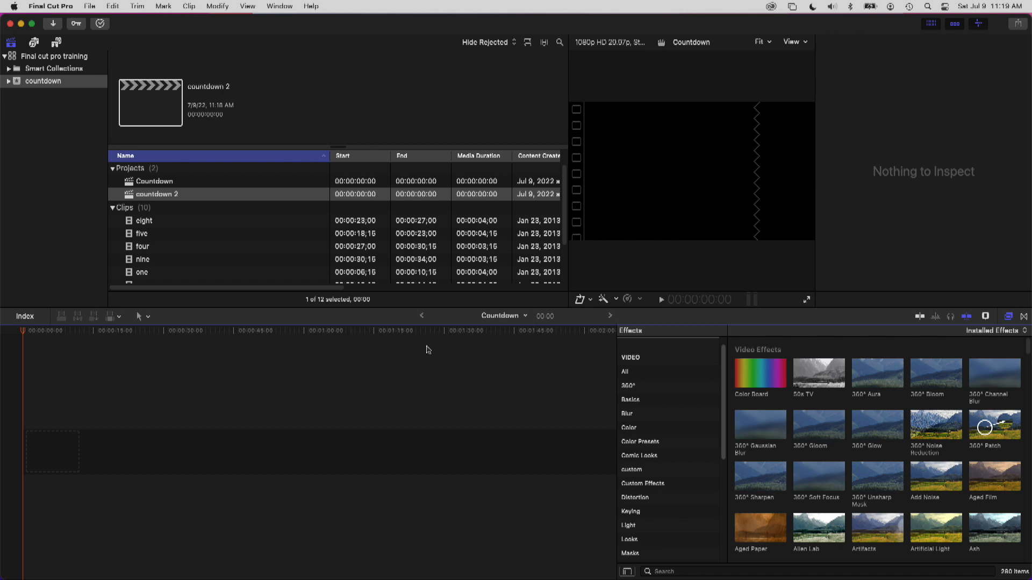
{"action": "left_click", "coordinate": [172, 186]}
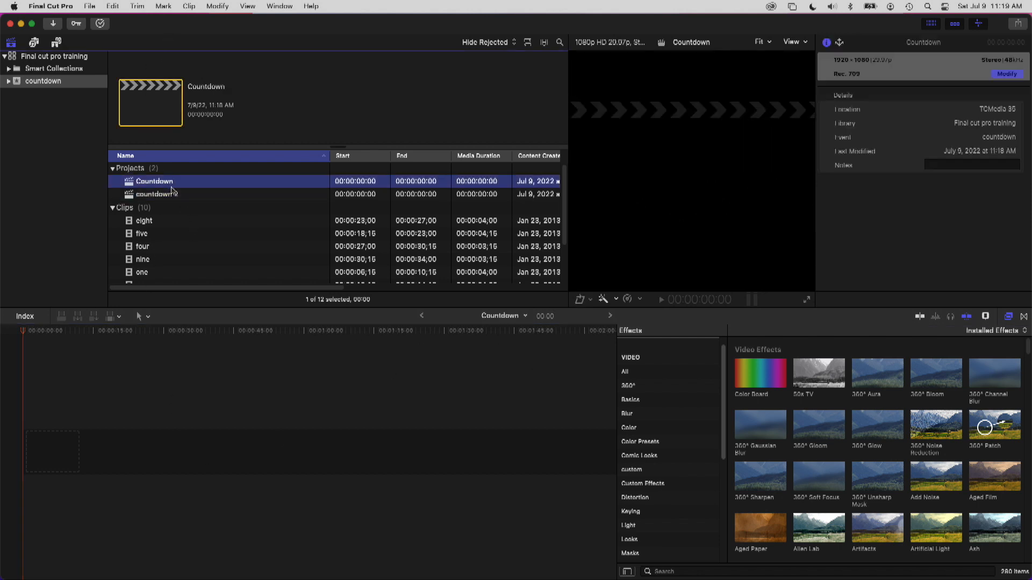
Step: Preview the number clips eight, five, four, nine, one, seven and six one by one from the browser list
{"action": "left_click", "coordinate": [153, 226]}
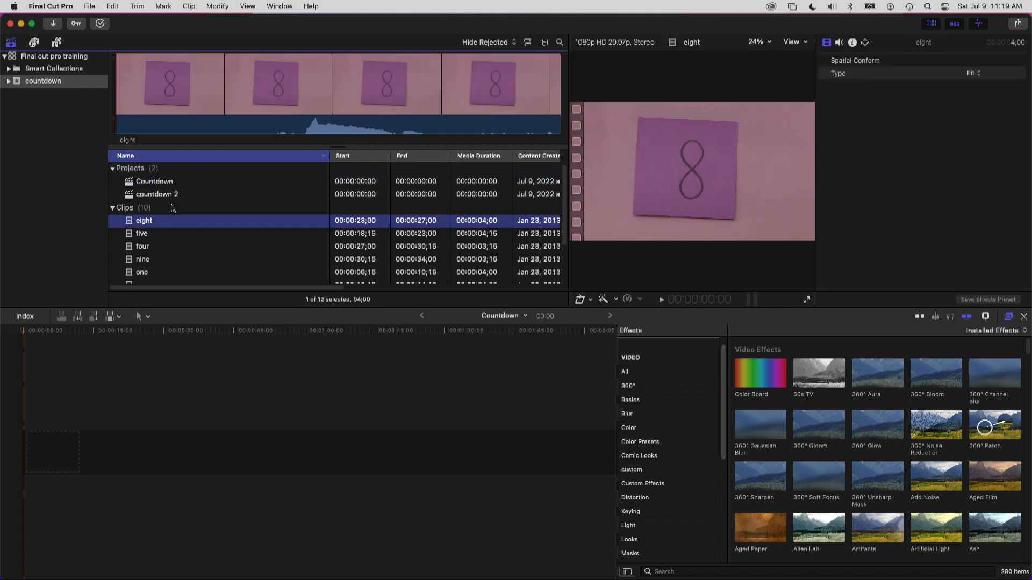
{"action": "left_click", "coordinate": [157, 238]}
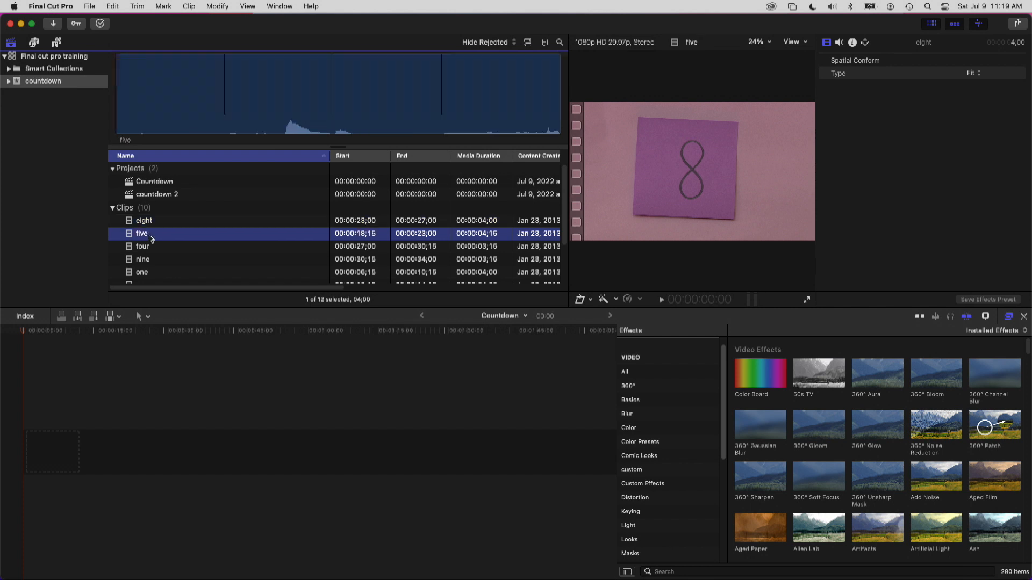
{"action": "left_click", "coordinate": [150, 247]}
{"action": "left_click", "coordinate": [149, 261]}
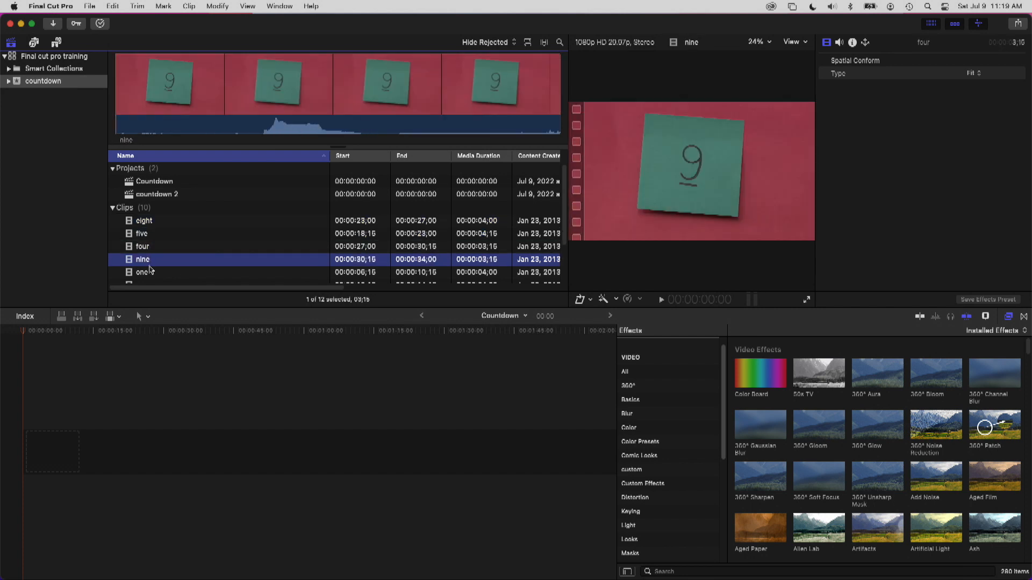
{"action": "left_click", "coordinate": [151, 272]}
{"action": "scroll", "coordinate": [151, 266], "scroll_direction": "down", "scroll_amount": 1}
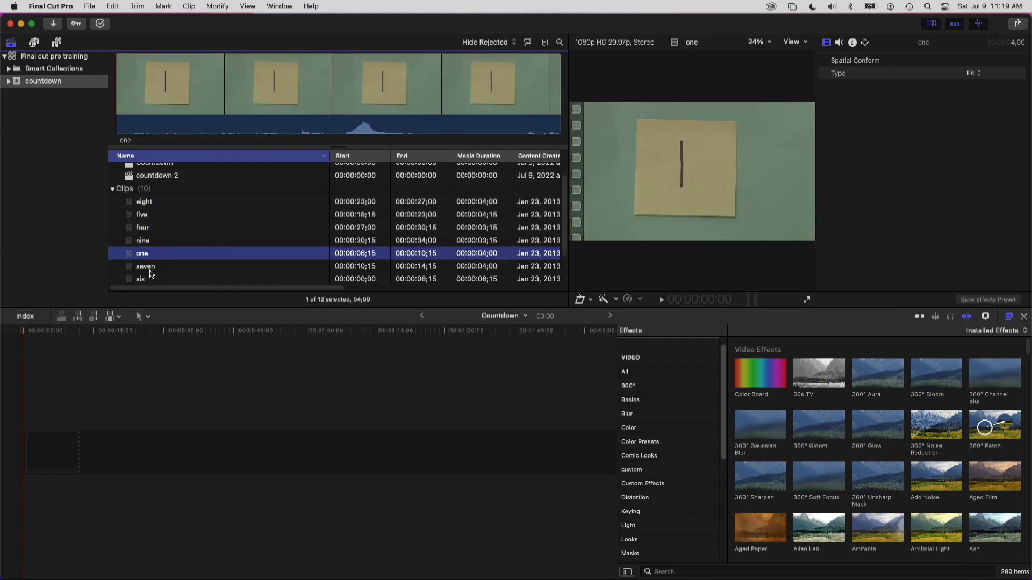
{"action": "left_click", "coordinate": [151, 266]}
{"action": "left_click", "coordinate": [151, 279]}
{"action": "left_click", "coordinate": [152, 265]}
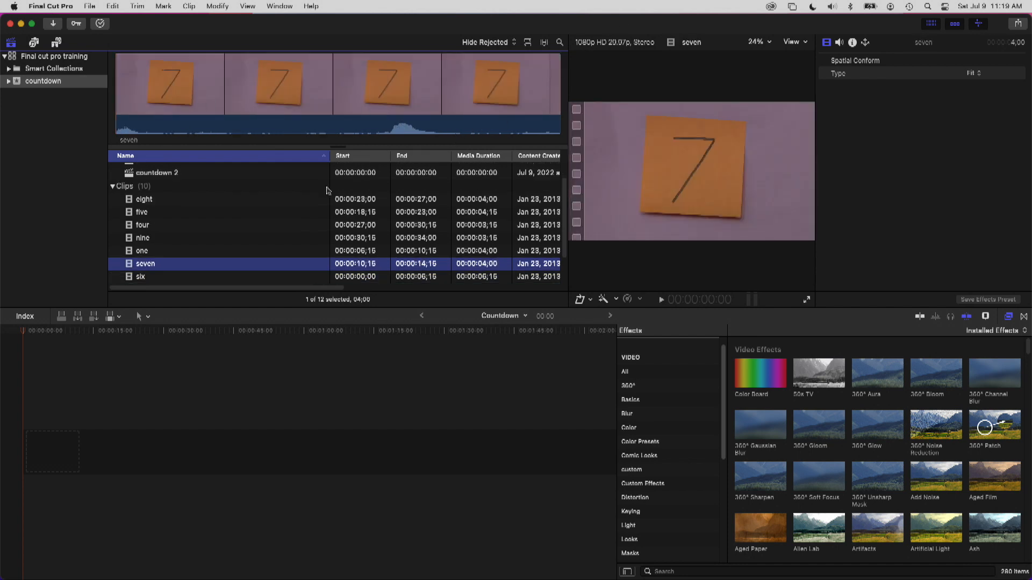
Step: Toggle the browser between list and filmstrip views, leaving the event's clips shown as filmstrips
{"action": "left_click", "coordinate": [528, 44]}
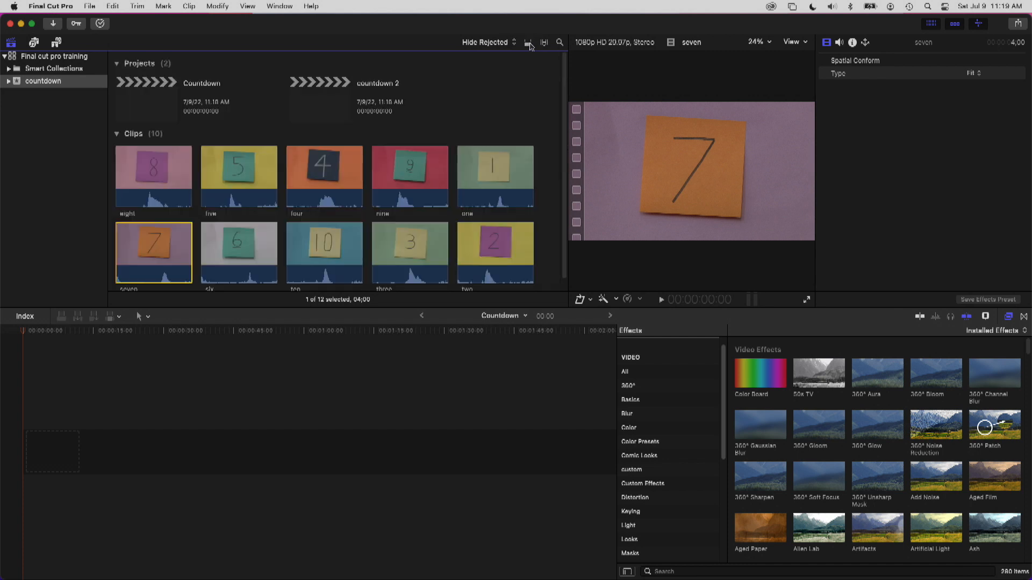
{"action": "left_click", "coordinate": [528, 44]}
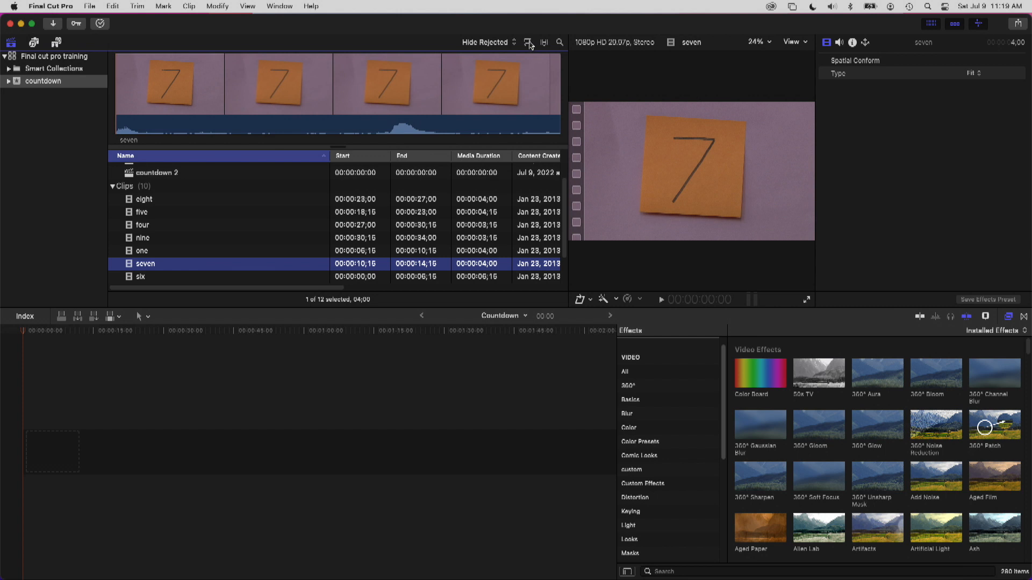
{"action": "left_click", "coordinate": [529, 44]}
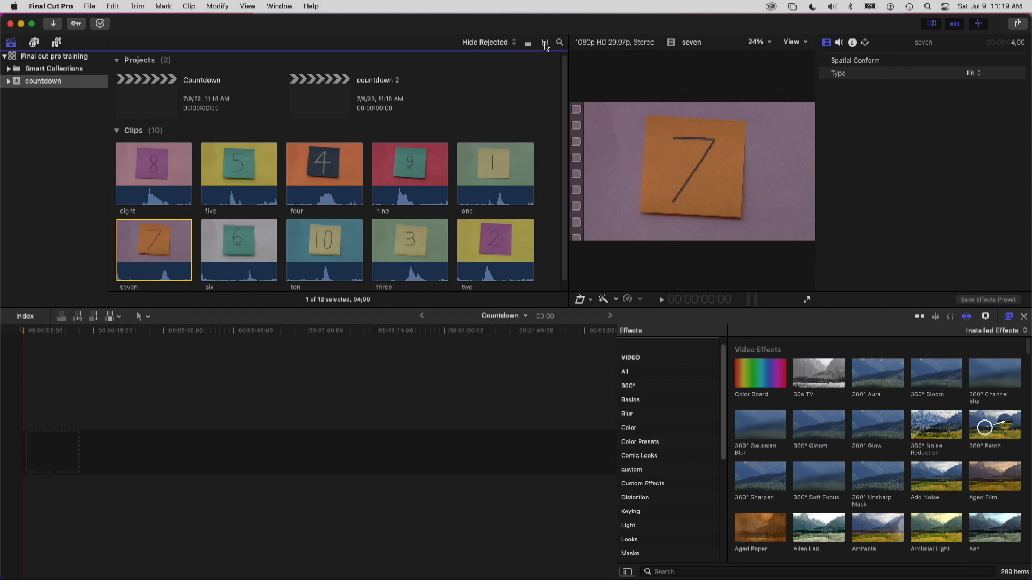
Step: Increase the browser's clip height, set the filmstrips to 2 seconds per thumbnail, and examine how the six clip wraps across rows
{"action": "left_click", "coordinate": [544, 43]}
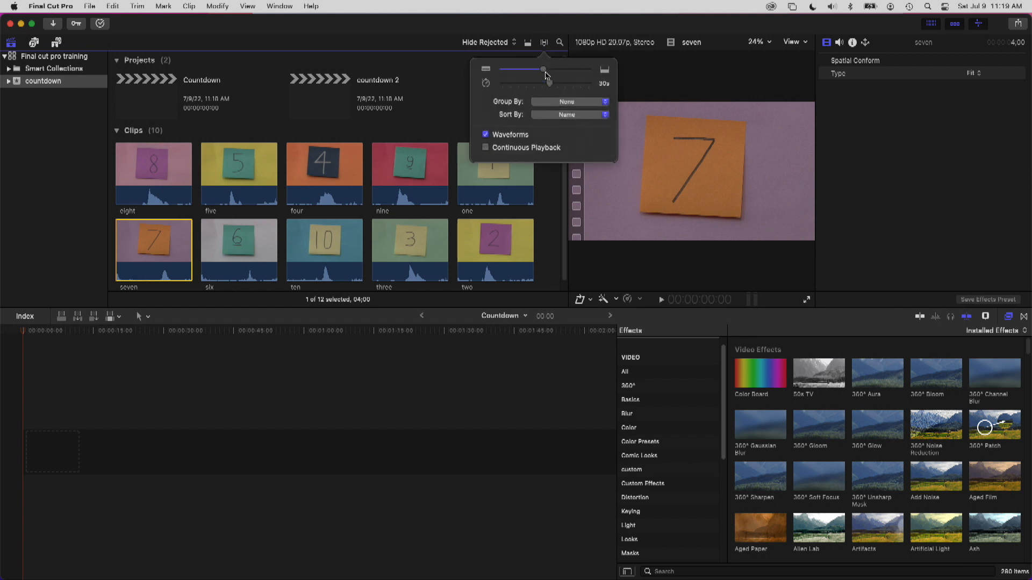
{"action": "left_click_drag", "start_coordinate": [557, 71], "coordinate": [574, 86]}
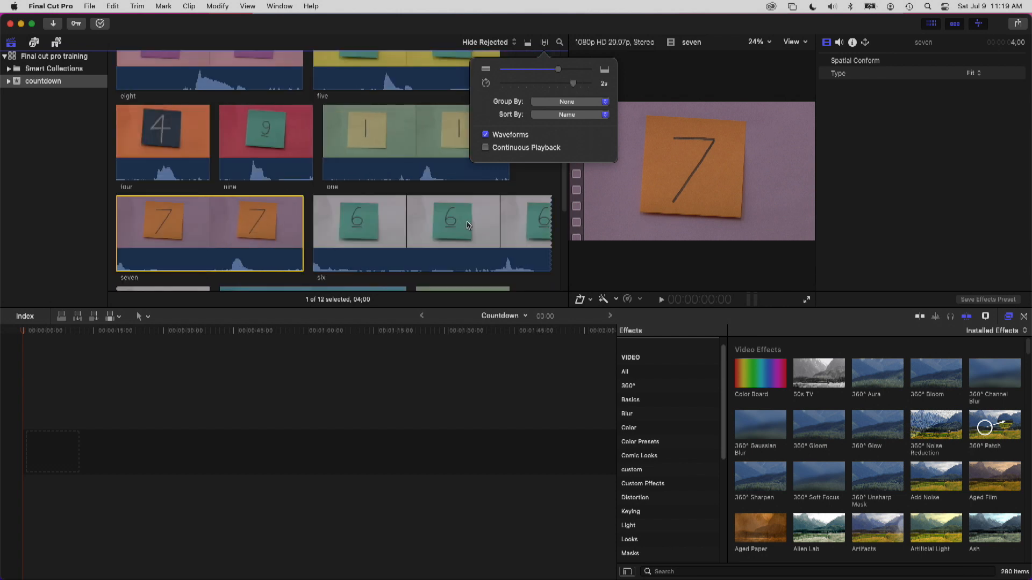
{"action": "scroll", "coordinate": [436, 199], "scroll_direction": "up", "scroll_amount": 1}
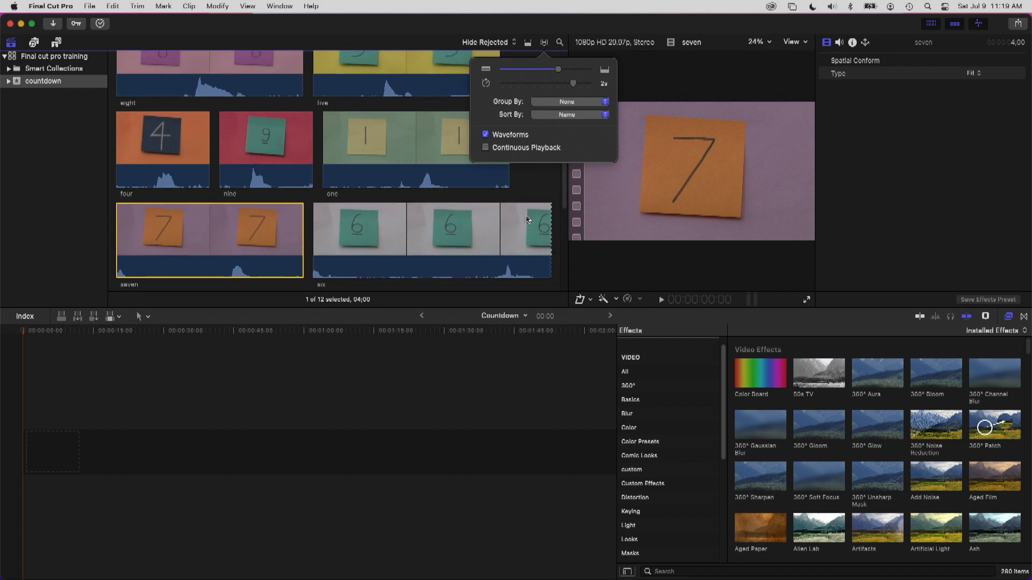
{"action": "left_click", "coordinate": [480, 230]}
{"action": "scroll", "coordinate": [479, 220], "scroll_direction": "down", "scroll_amount": 3}
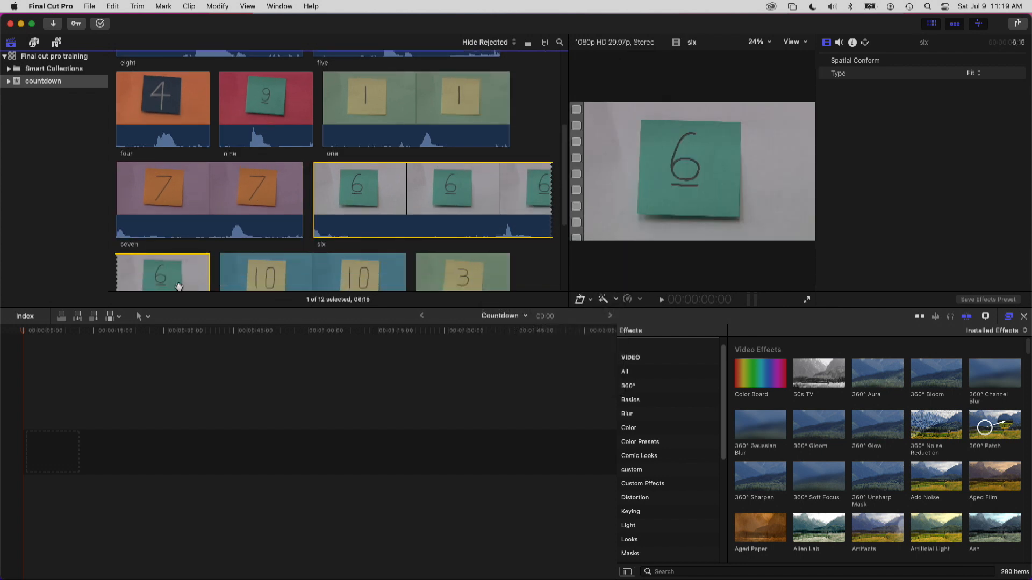
{"action": "scroll", "coordinate": [180, 272], "scroll_direction": "down", "scroll_amount": 4}
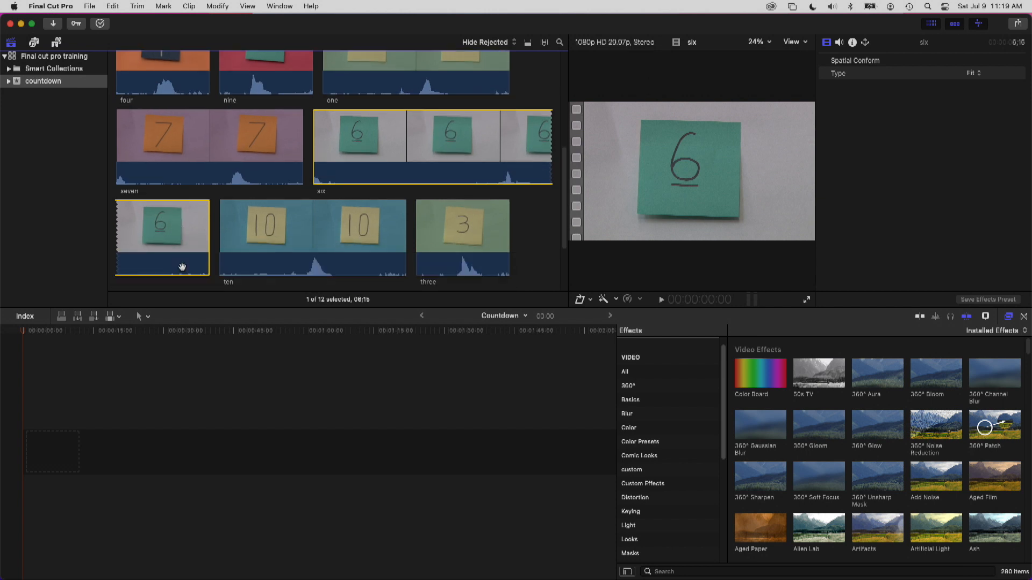
{"action": "scroll", "coordinate": [182, 267], "scroll_direction": "down", "scroll_amount": 4}
{"action": "scroll", "coordinate": [215, 248], "scroll_direction": "up", "scroll_amount": 8}
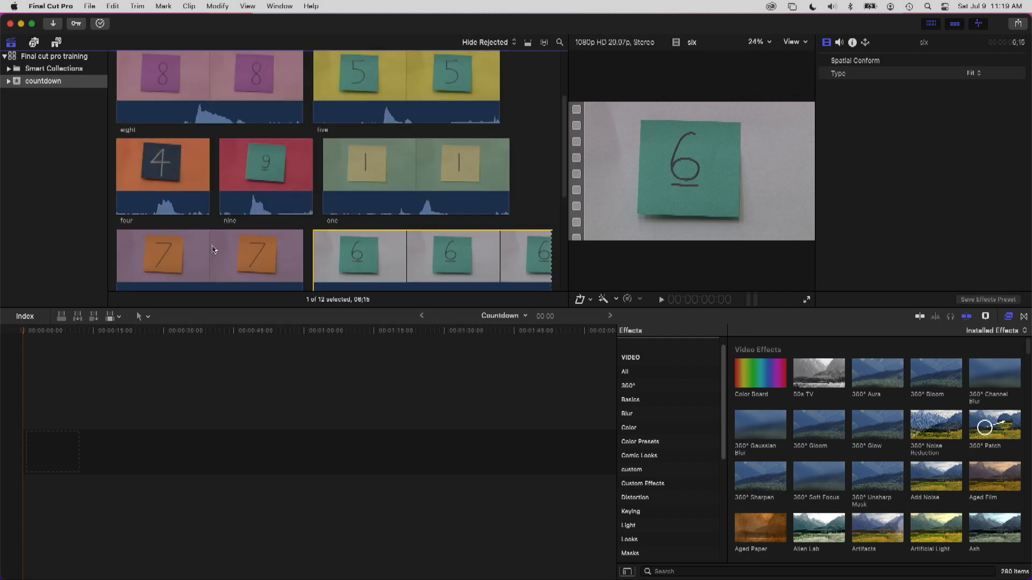
{"action": "scroll", "coordinate": [214, 249], "scroll_direction": "up", "scroll_amount": 4}
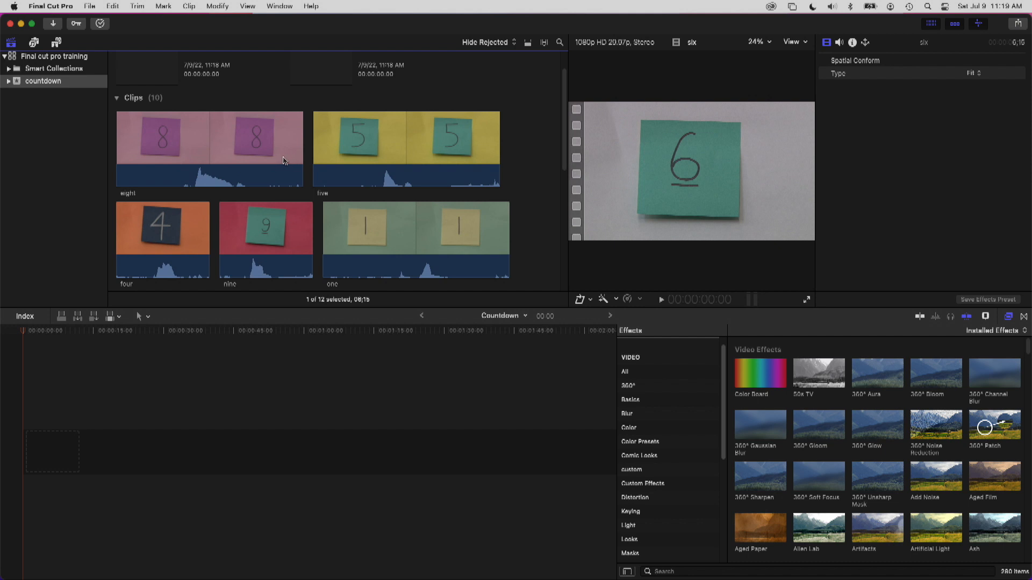
Step: Set the browser filmstrip duration to 1 minute per thumbnail and clear the clip selection
{"action": "left_click", "coordinate": [544, 42]}
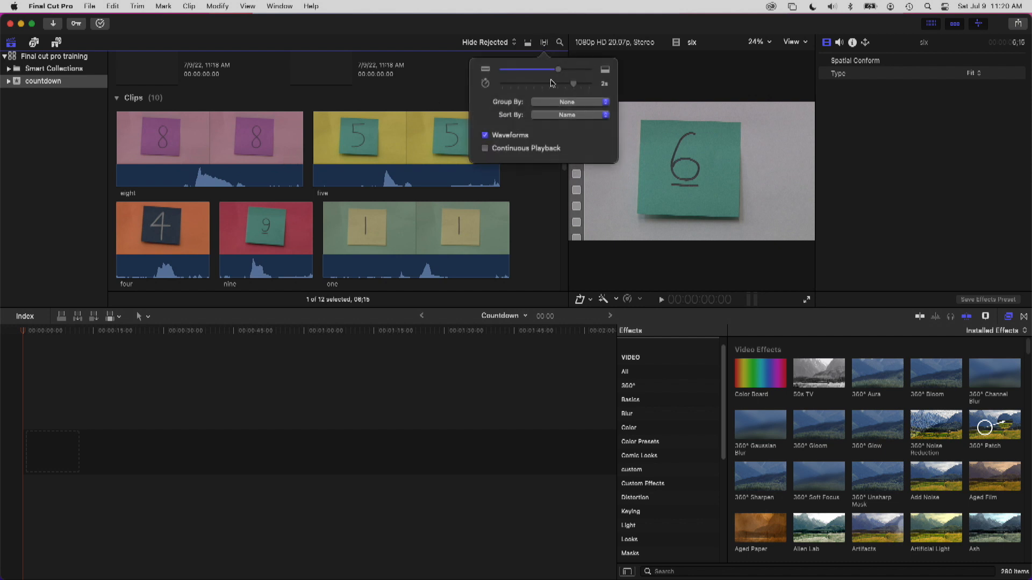
{"action": "left_click_drag", "start_coordinate": [573, 86], "coordinate": [538, 89]}
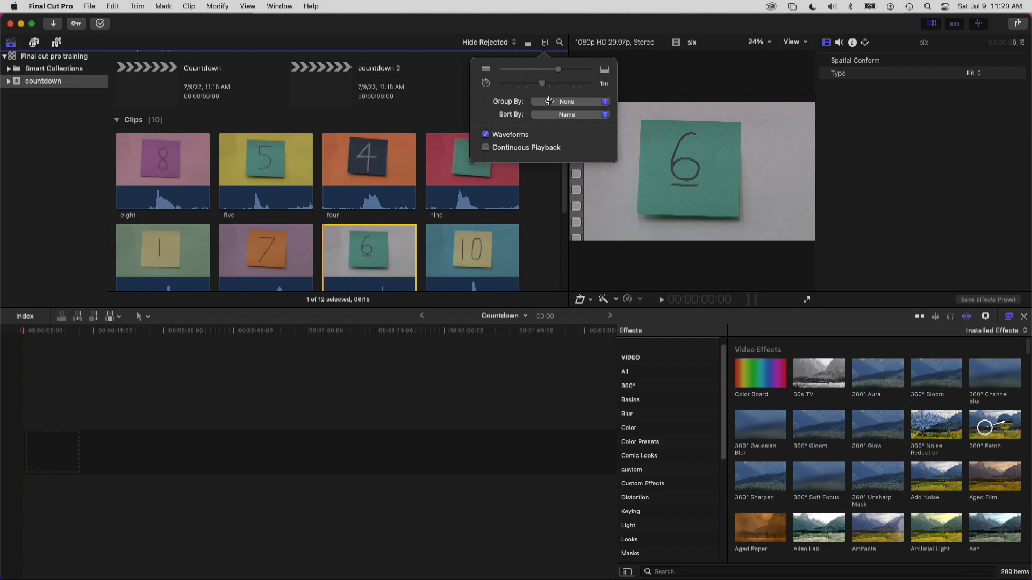
{"action": "left_click", "coordinate": [263, 120]}
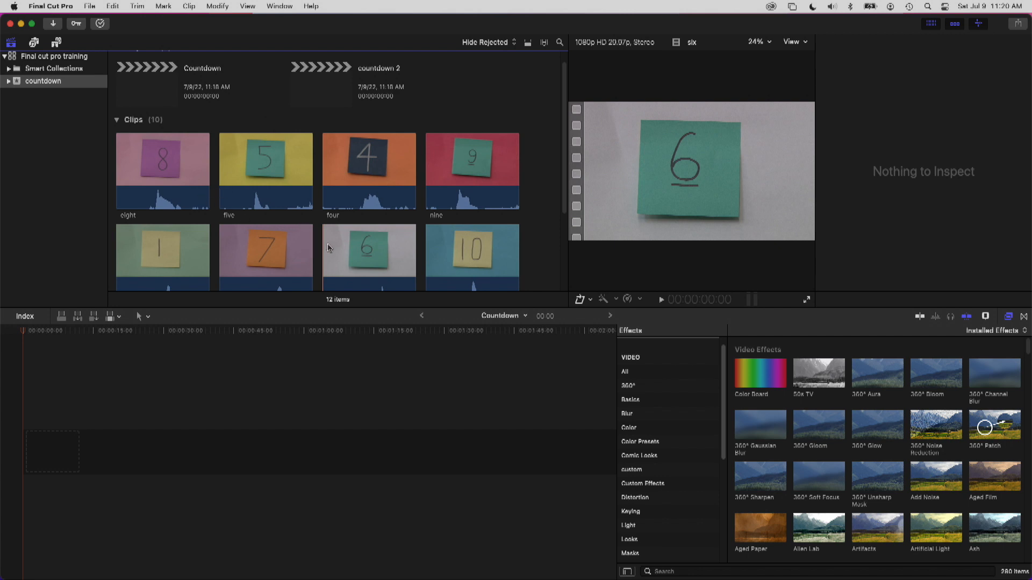
Step: Try placing the one clip directly at the start of the Countdown timeline, and undo the placement
{"action": "left_click", "coordinate": [166, 263]}
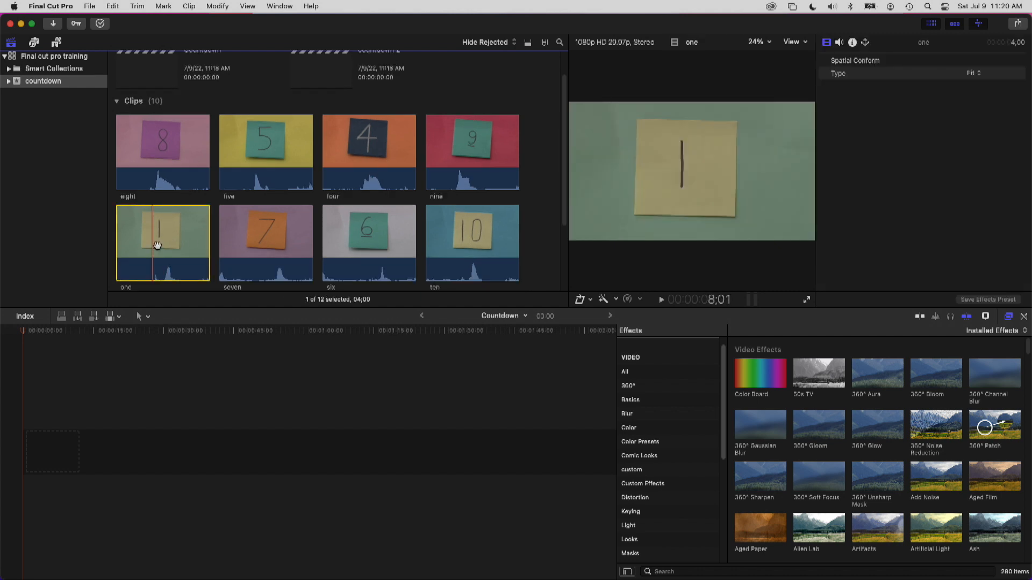
{"action": "left_click_drag", "start_coordinate": [138, 233], "coordinate": [40, 451]}
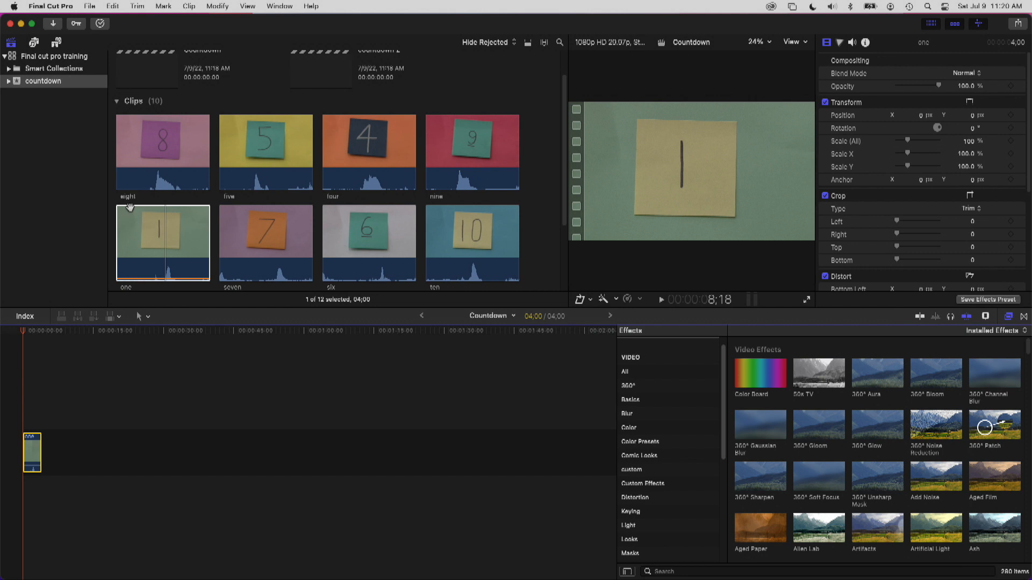
{"action": "key", "text": "super+z"}
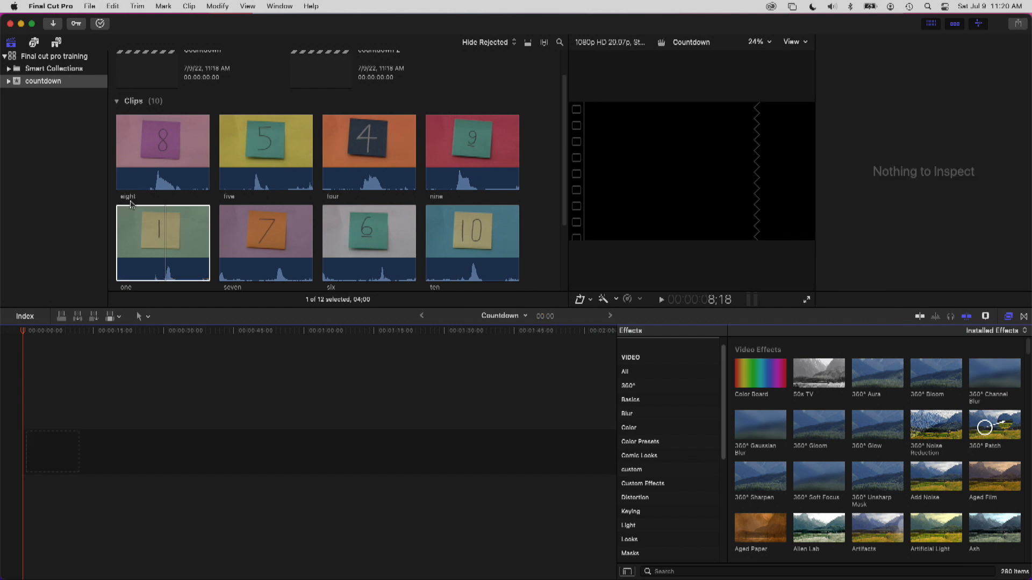
Step: Append the one clip and the seven clip in that order to the Countdown timeline's primary storyline
{"action": "left_click", "coordinate": [181, 244]}
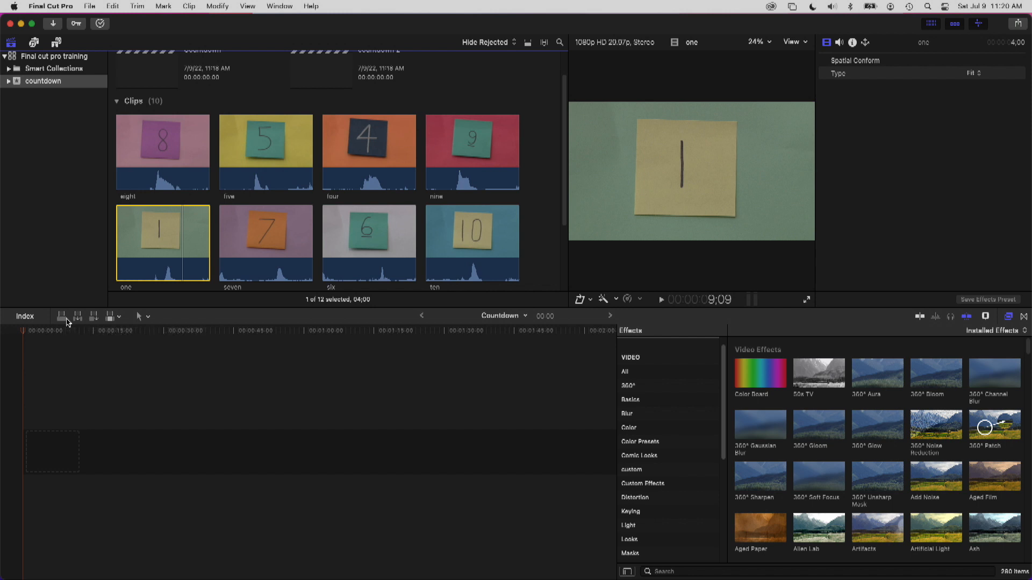
{"action": "left_click", "coordinate": [94, 319]}
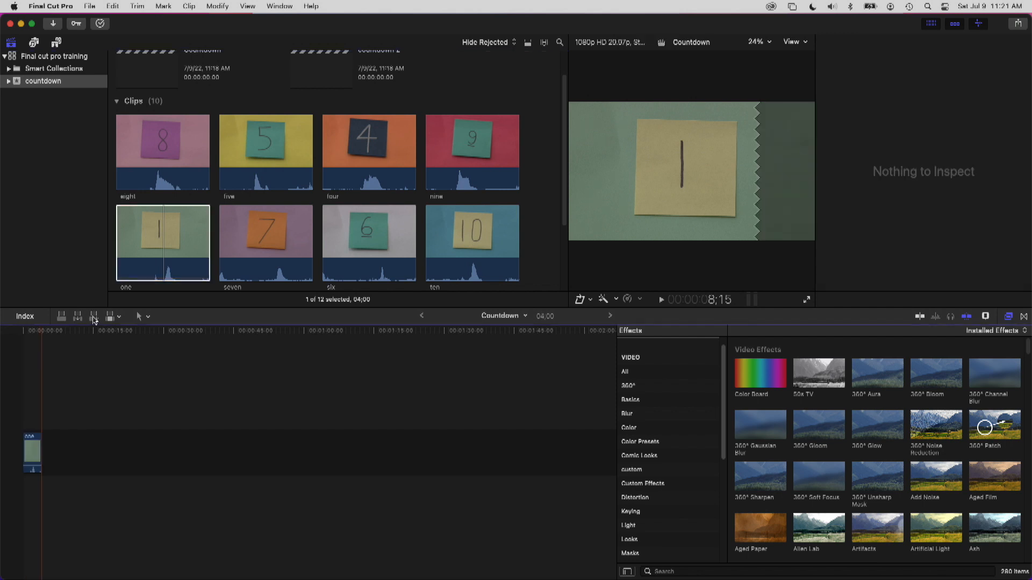
{"action": "left_click", "coordinate": [271, 230]}
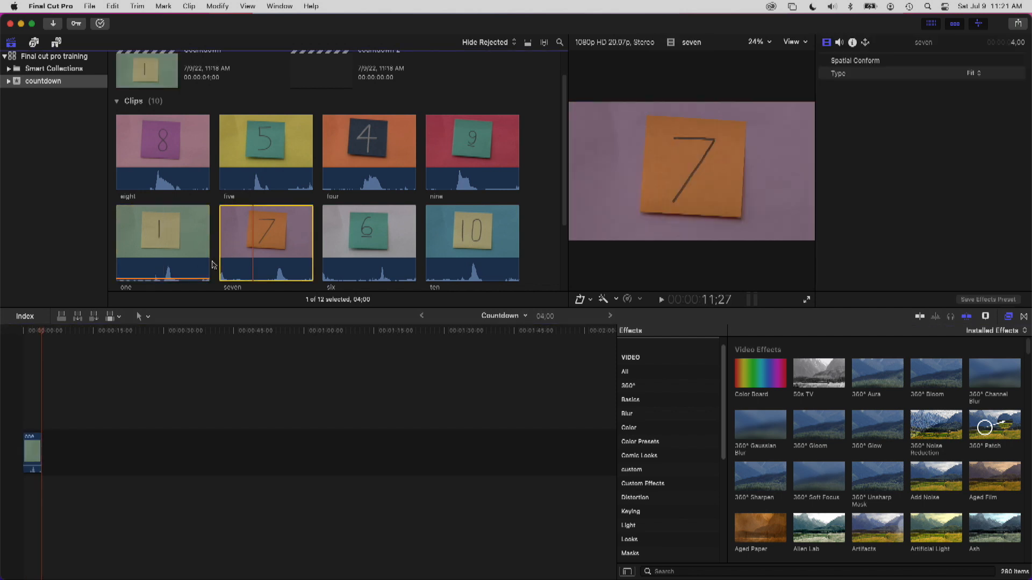
{"action": "left_click", "coordinate": [90, 321]}
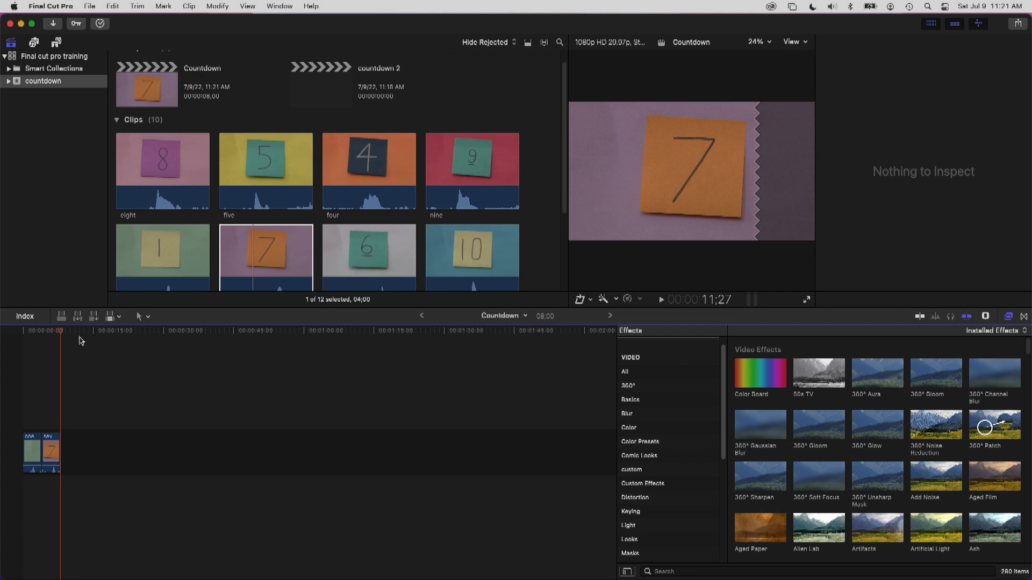
Step: Insert the six clip between the one and seven clips, at the 4;00 mark of the timeline
{"action": "left_click_drag", "start_coordinate": [59, 338], "coordinate": [46, 340]}
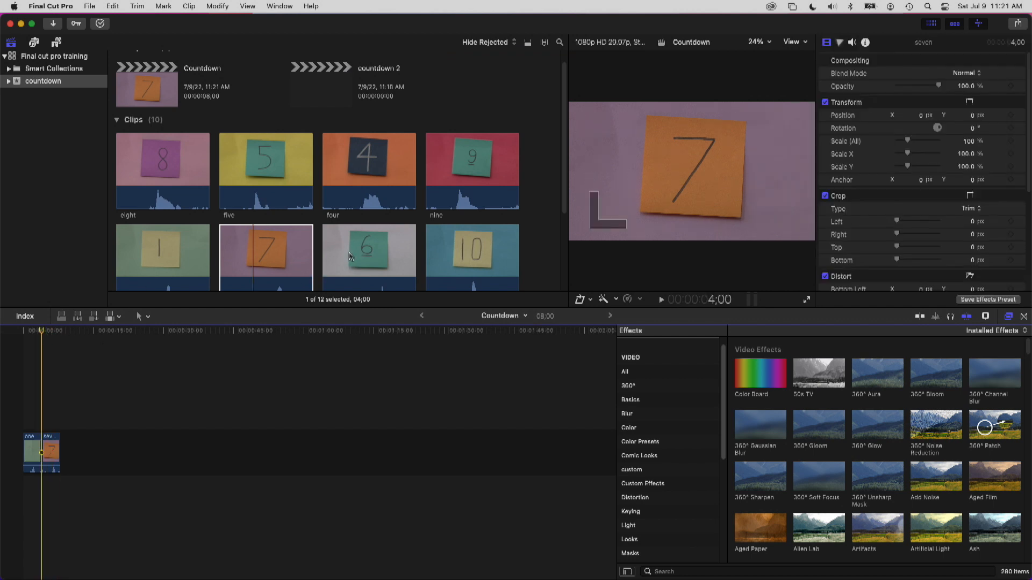
{"action": "left_click", "coordinate": [359, 254]}
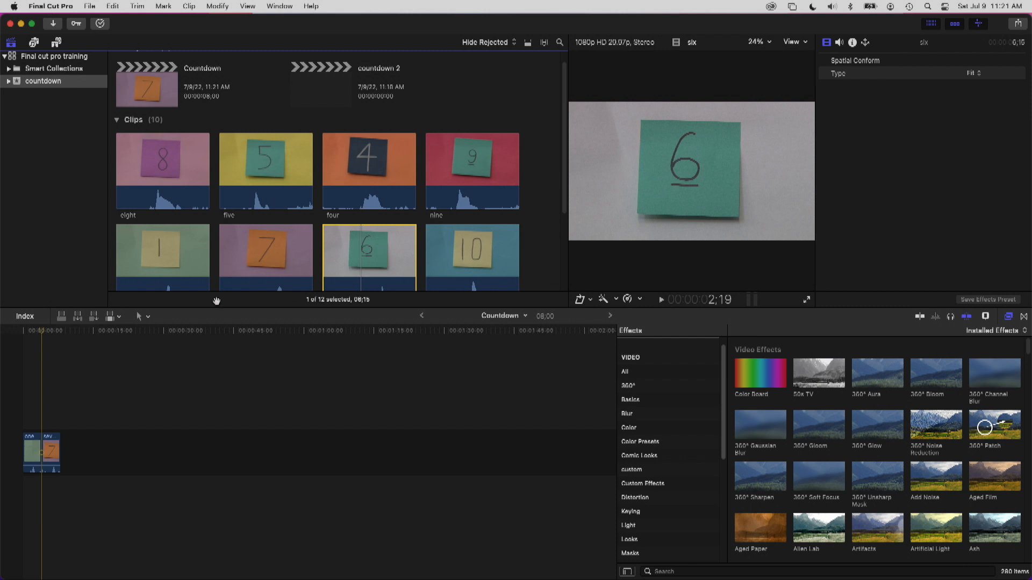
{"action": "left_click", "coordinate": [79, 320]}
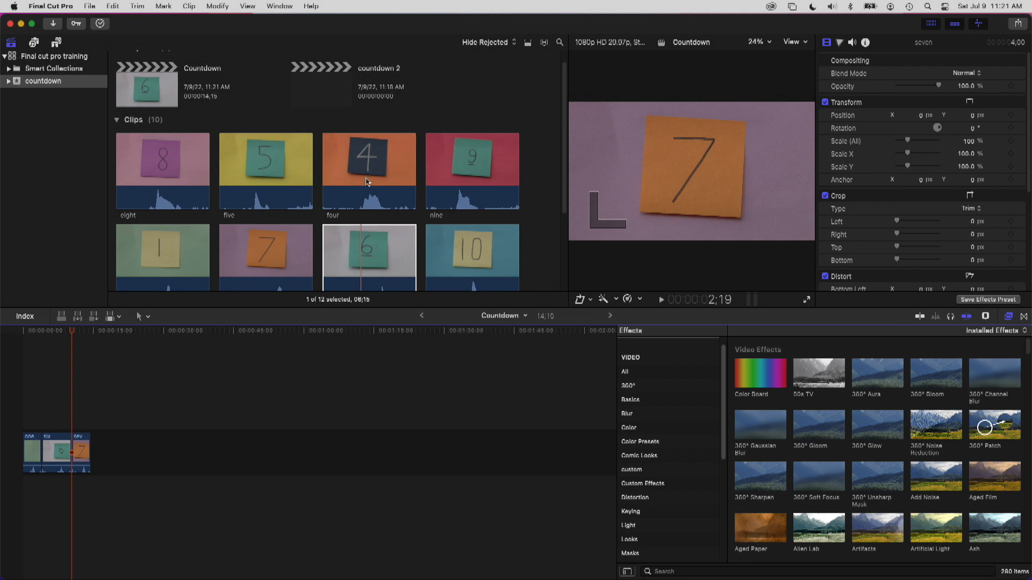
Step: Place the playhead at 4;00 and append the five clip to the end of the storyline
{"action": "left_click", "coordinate": [50, 333]}
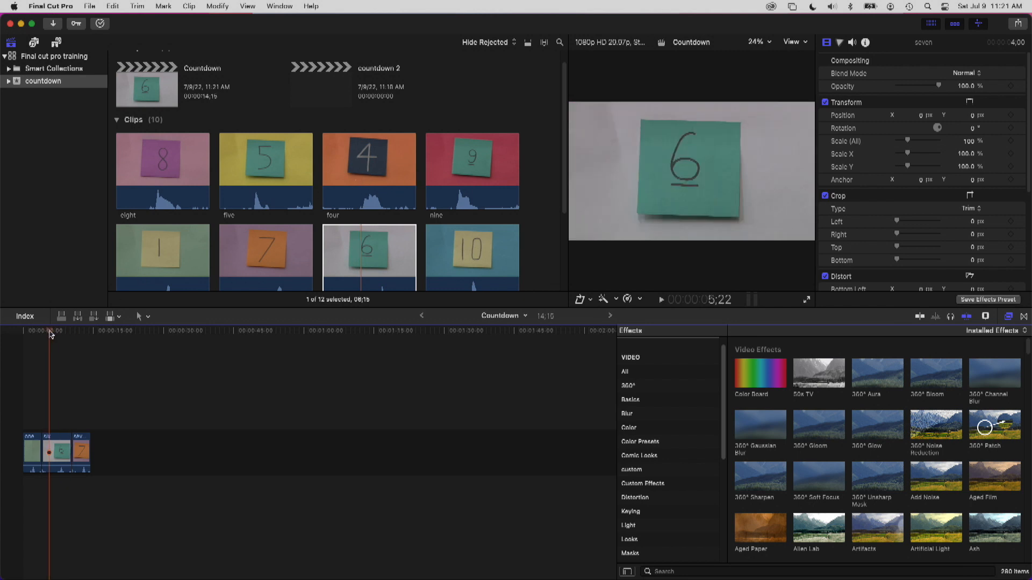
{"action": "left_click", "coordinate": [42, 332]}
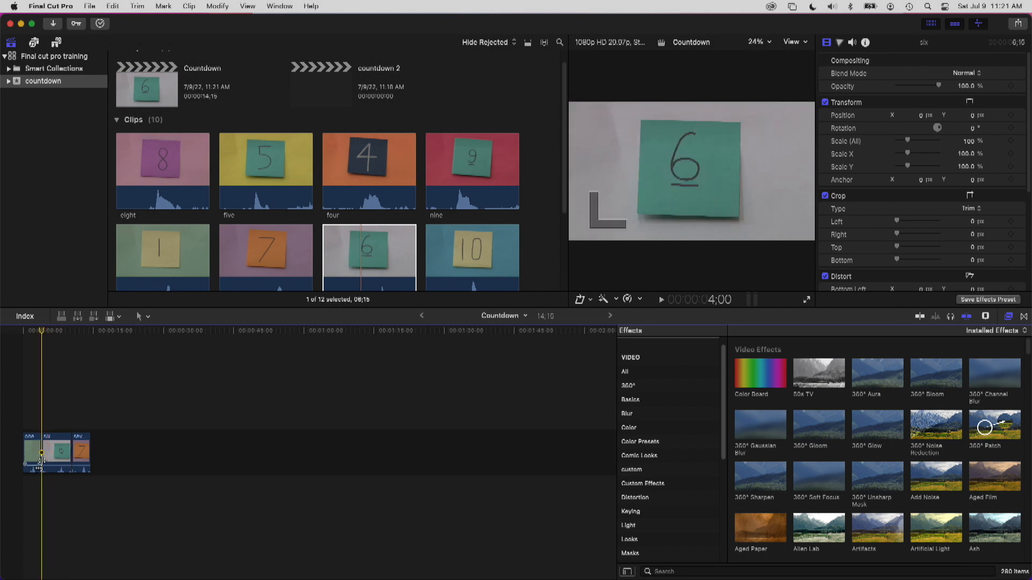
{"action": "left_click", "coordinate": [263, 178]}
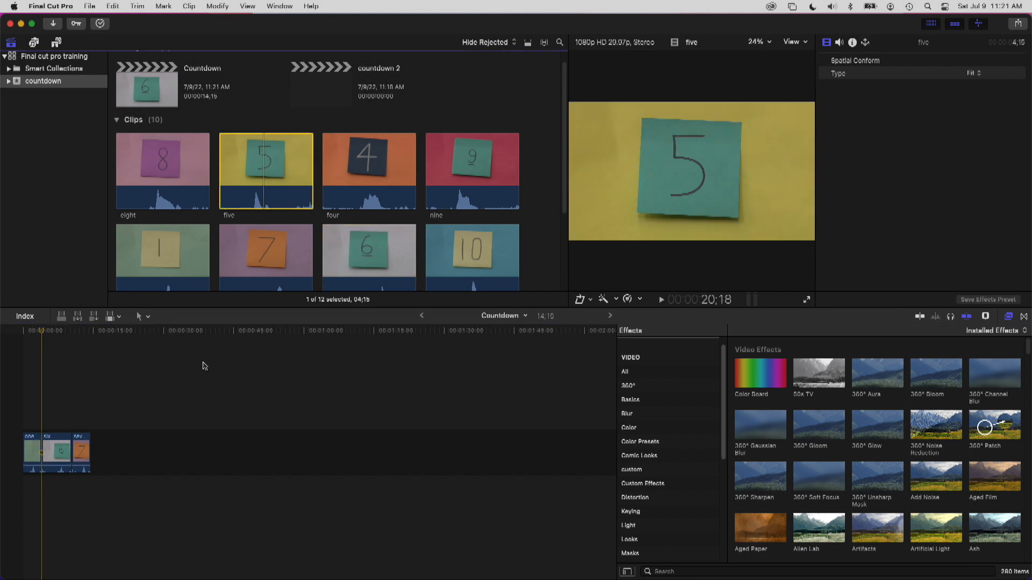
{"action": "left_click", "coordinate": [96, 321]}
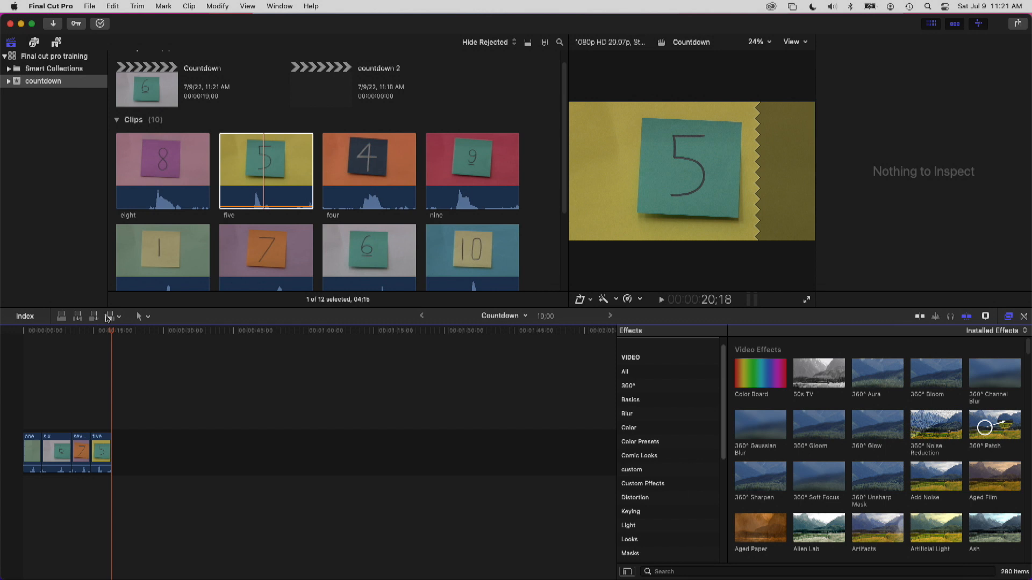
Step: Connect the eight clip above the seven clip in the timeline, starting at 10;15
{"action": "left_click_drag", "start_coordinate": [102, 333], "coordinate": [72, 338]}
{"action": "key", "text": "super+4"}
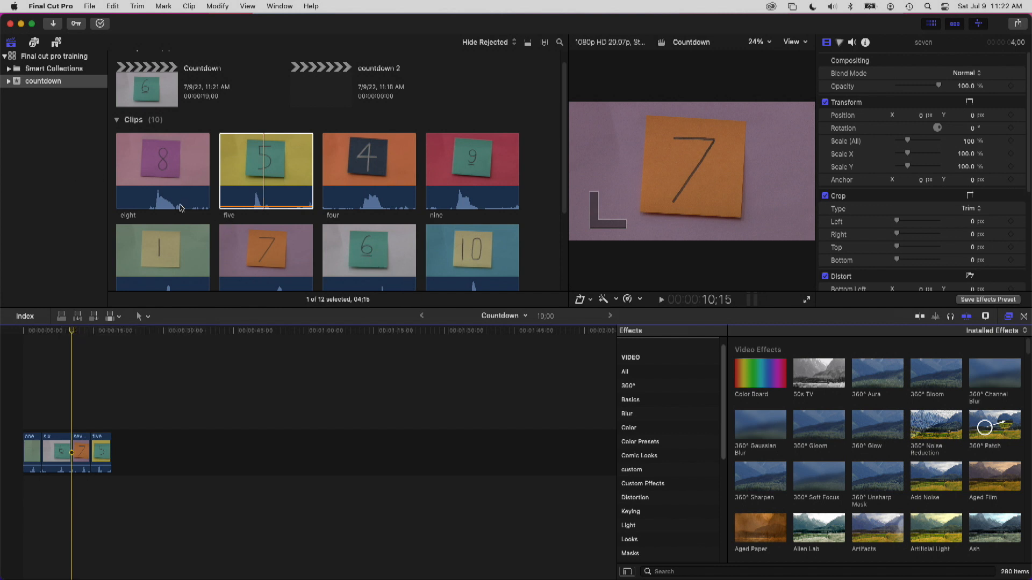
{"action": "left_click", "coordinate": [176, 169]}
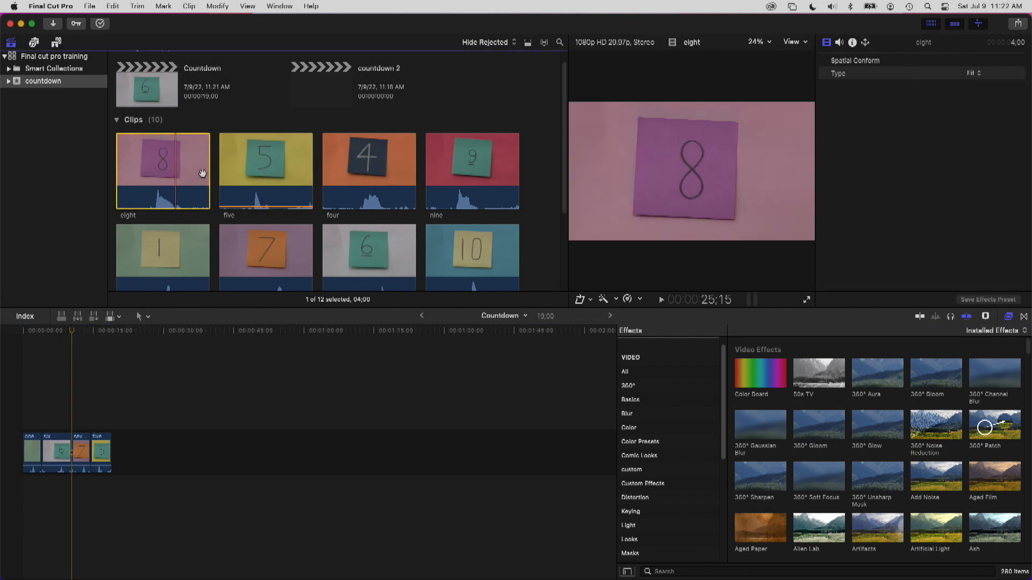
{"action": "left_click", "coordinate": [62, 320]}
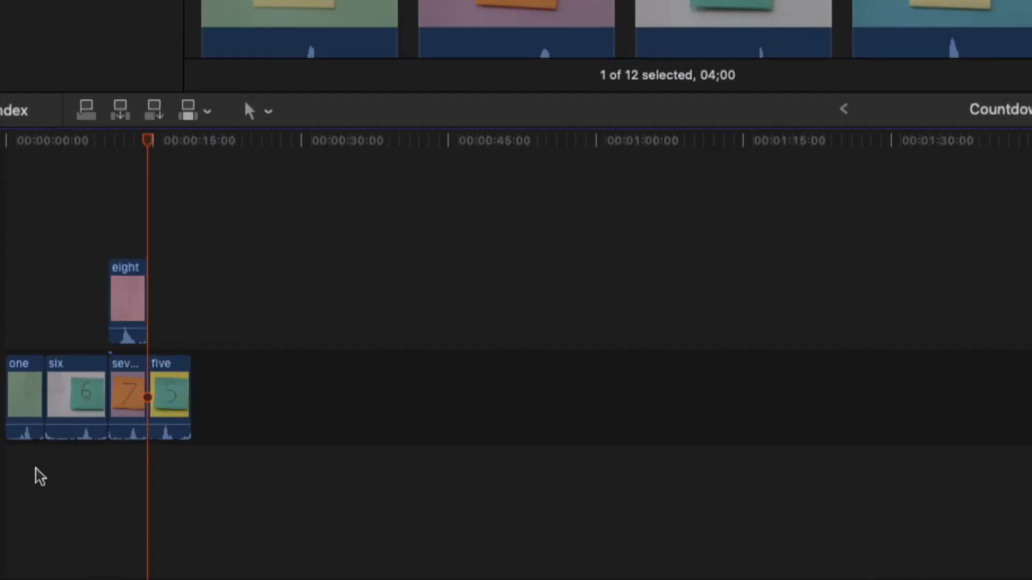
Step: Overwrite the one clip at the start of the Countdown timeline with the ten clip, and undo that edit
{"action": "left_click_drag", "start_coordinate": [156, 141], "coordinate": [0, 141]}
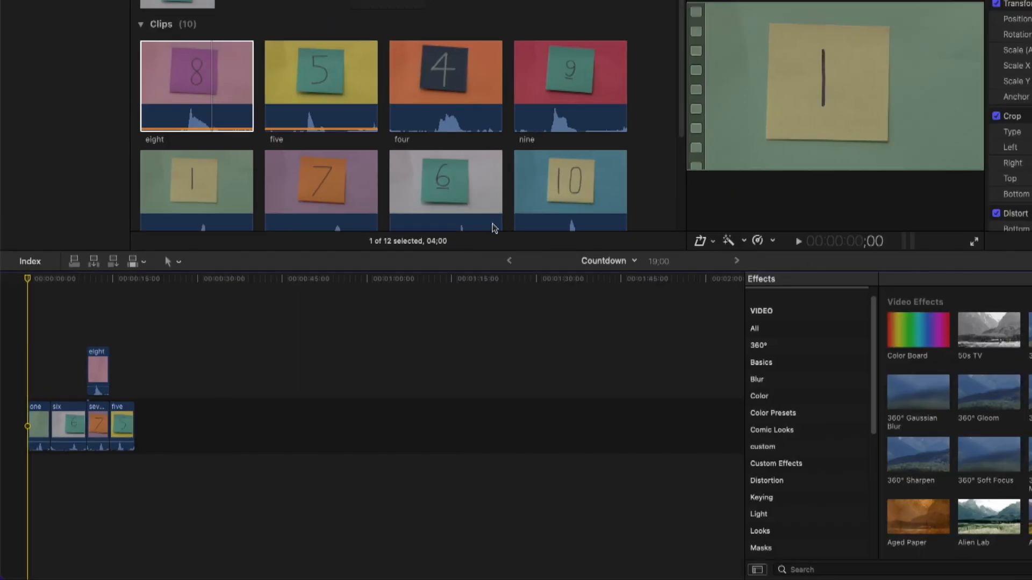
{"action": "left_click", "coordinate": [560, 189]}
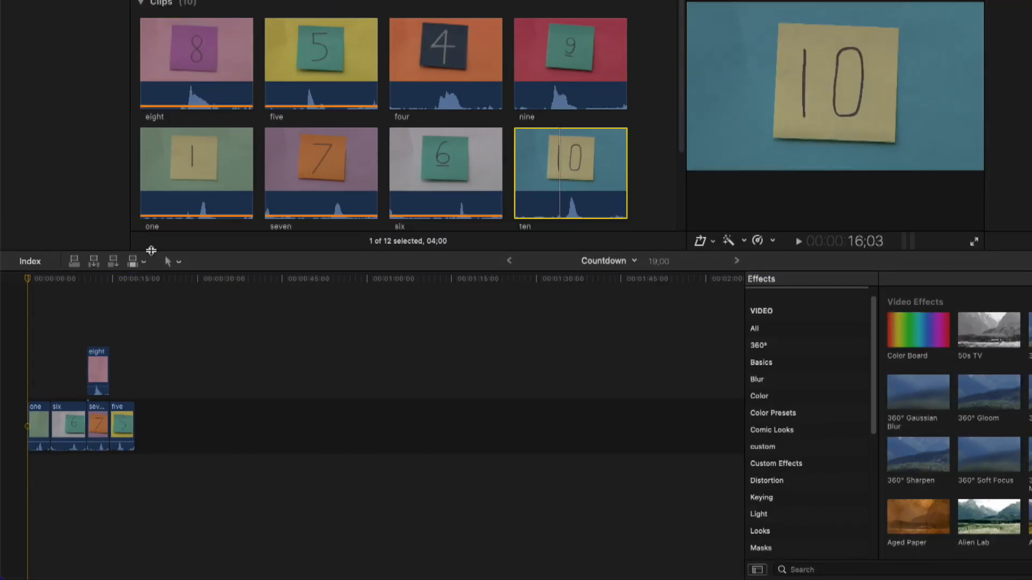
{"action": "left_click", "coordinate": [135, 264]}
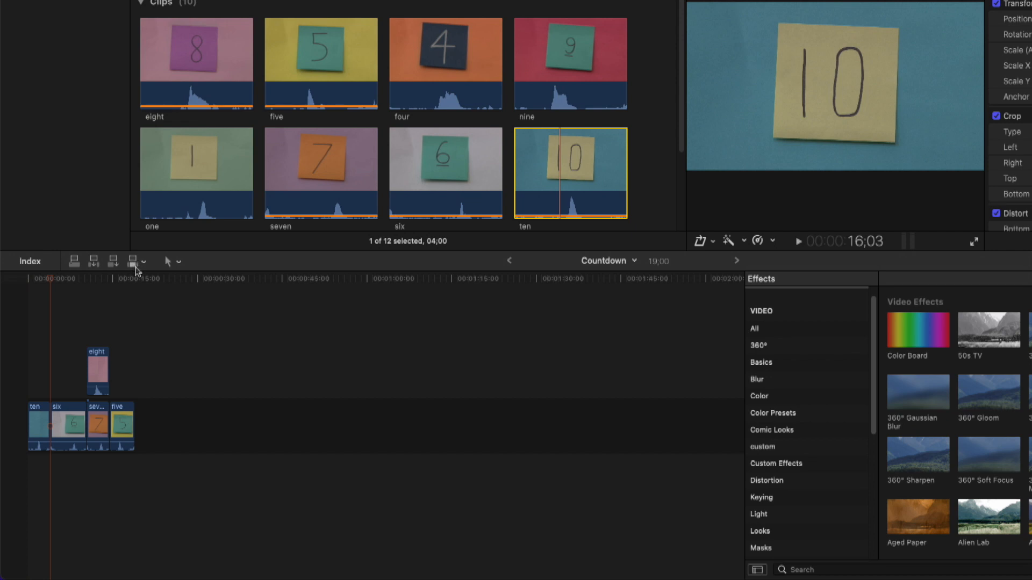
{"action": "key", "text": "super+z"}
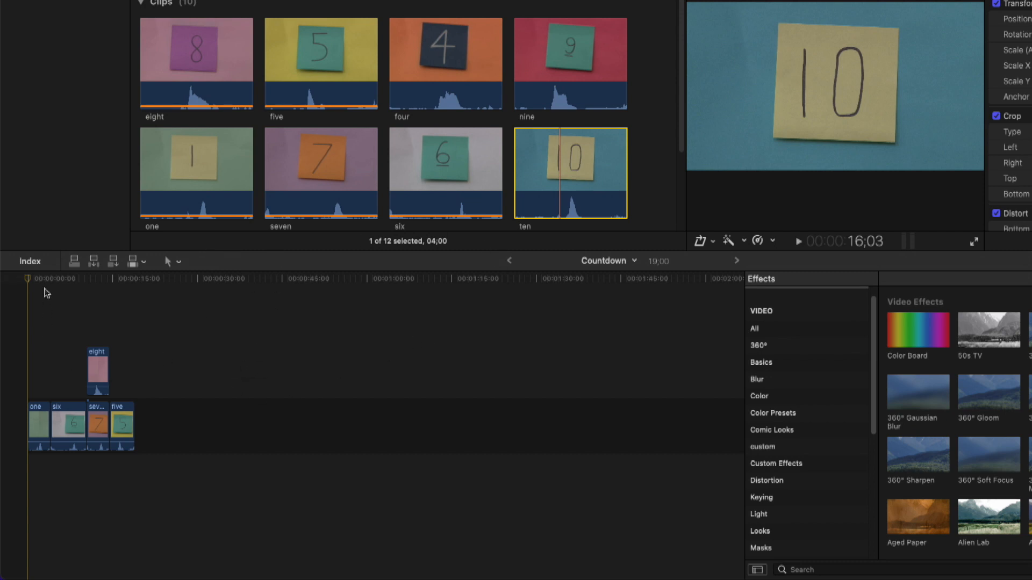
Step: Play the Countdown timeline full screen from its beginning
{"action": "left_click", "coordinate": [25, 281]}
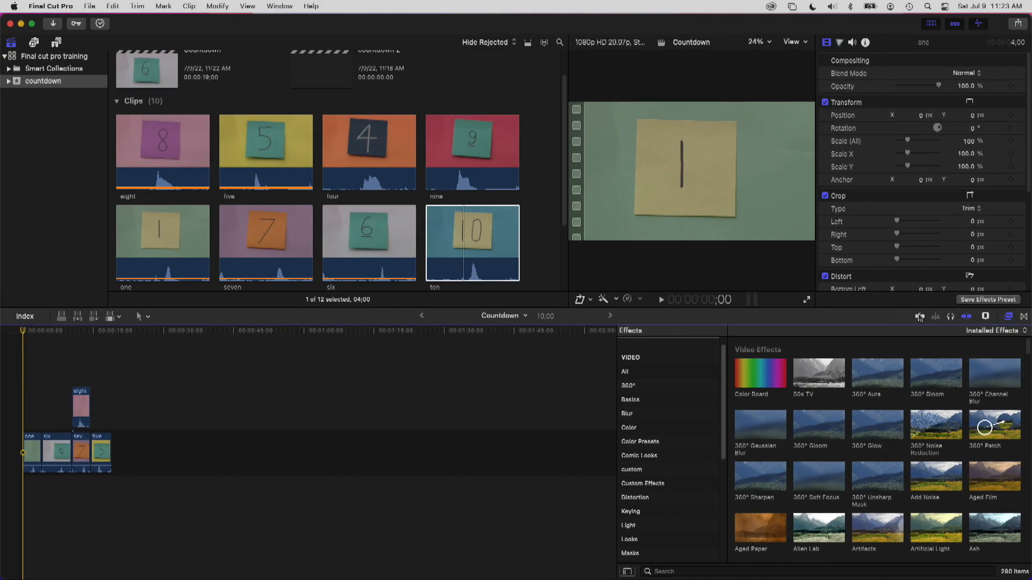
{"action": "left_click", "coordinate": [807, 301]}
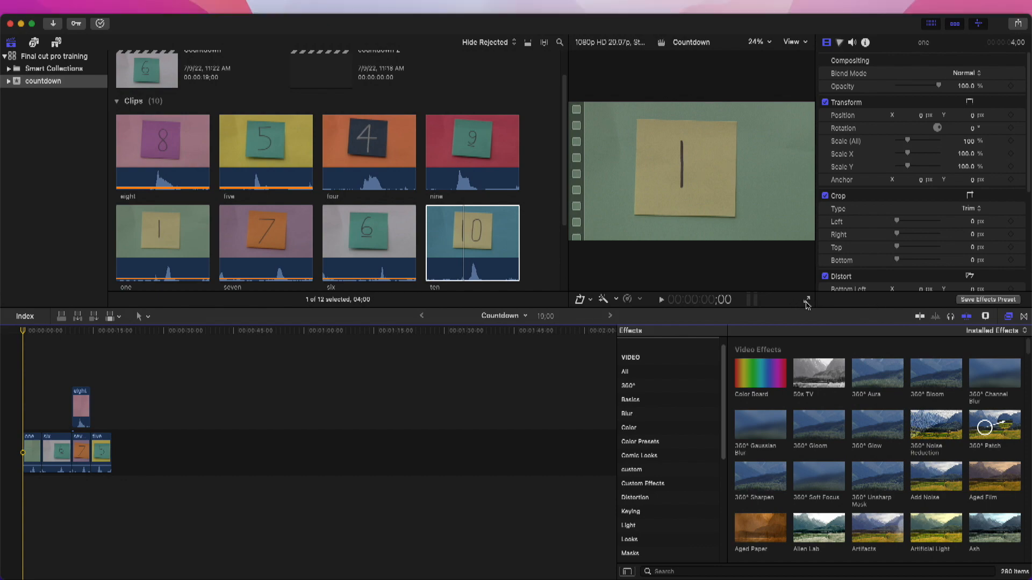
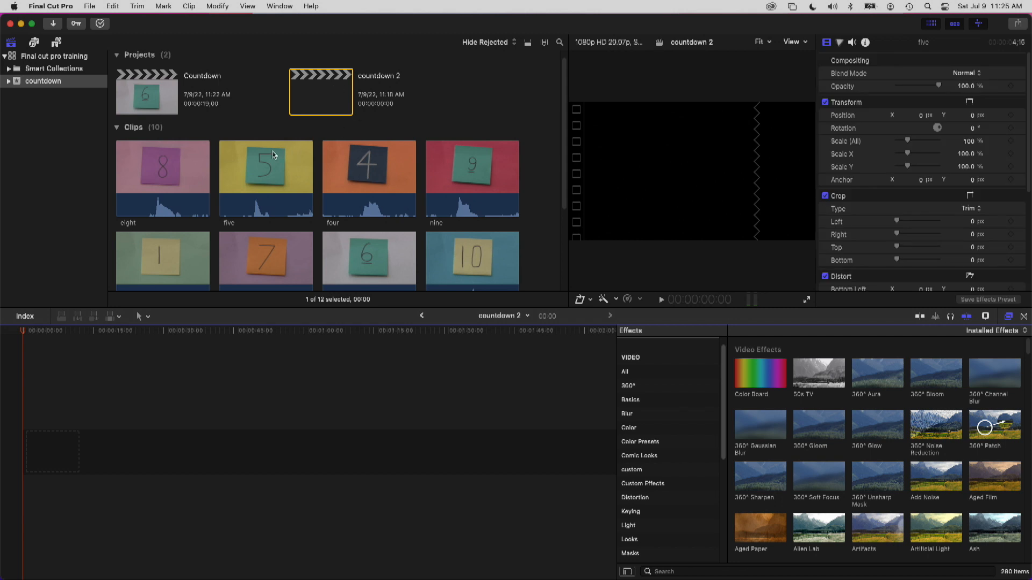
Step: Preview the one clip and add it whole to the start of the empty countdown 2 timeline
{"action": "left_click", "coordinate": [158, 255]}
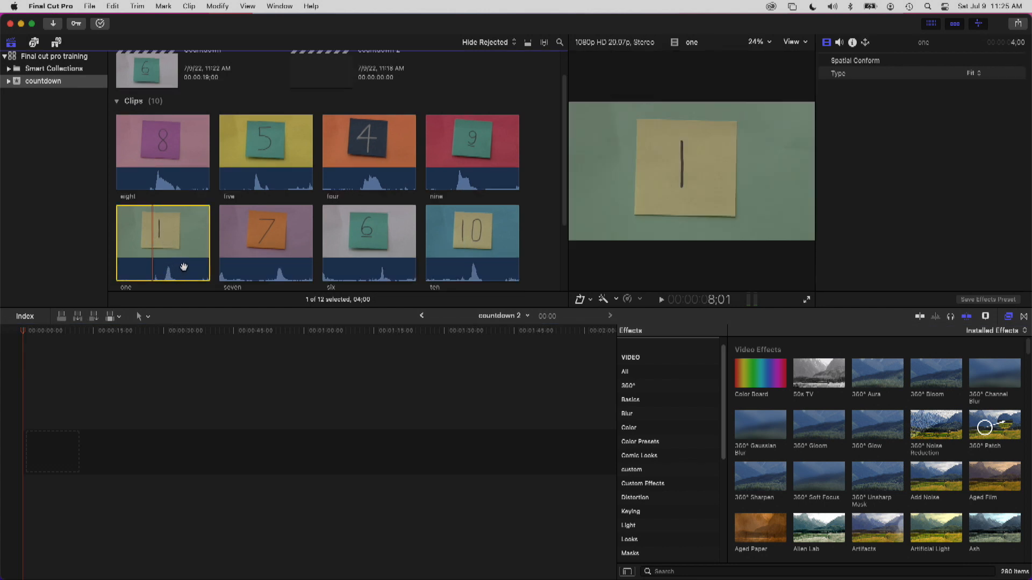
{"action": "left_click", "coordinate": [159, 235]}
{"action": "key", "text": "space"}
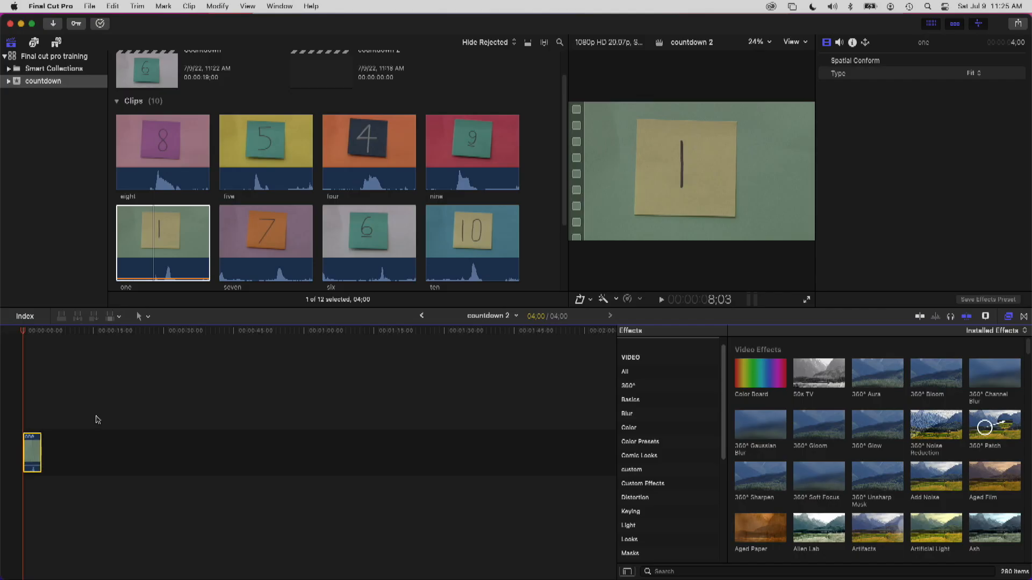
Step: Cut the one clip in the countdown 2 timeline with the Blade tool at 2;00 and about 2;17, around its audio peak
{"action": "left_click", "coordinate": [33, 469]}
{"action": "key", "text": "z"}
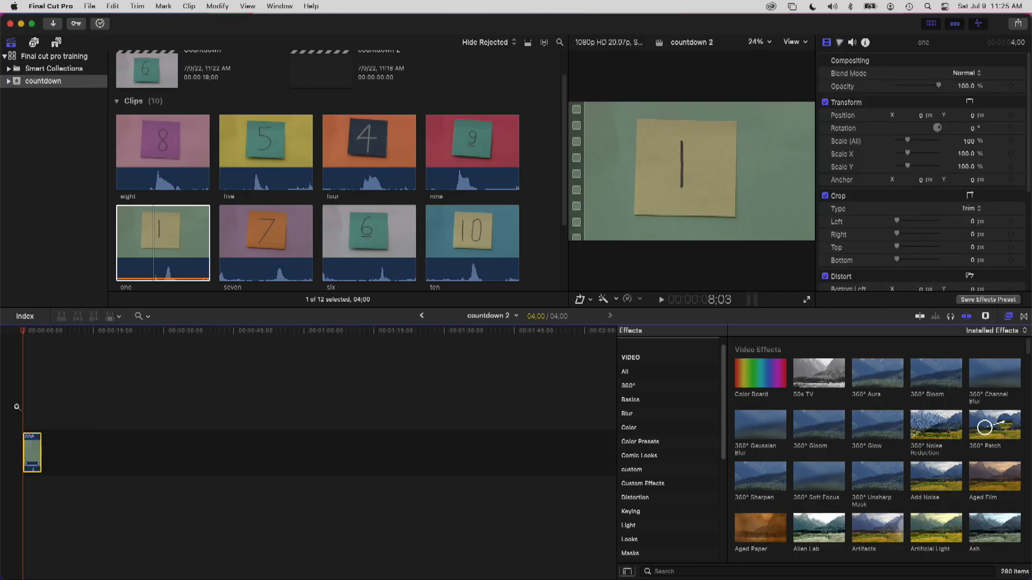
{"action": "left_click_drag", "start_coordinate": [33, 335], "coordinate": [45, 336]}
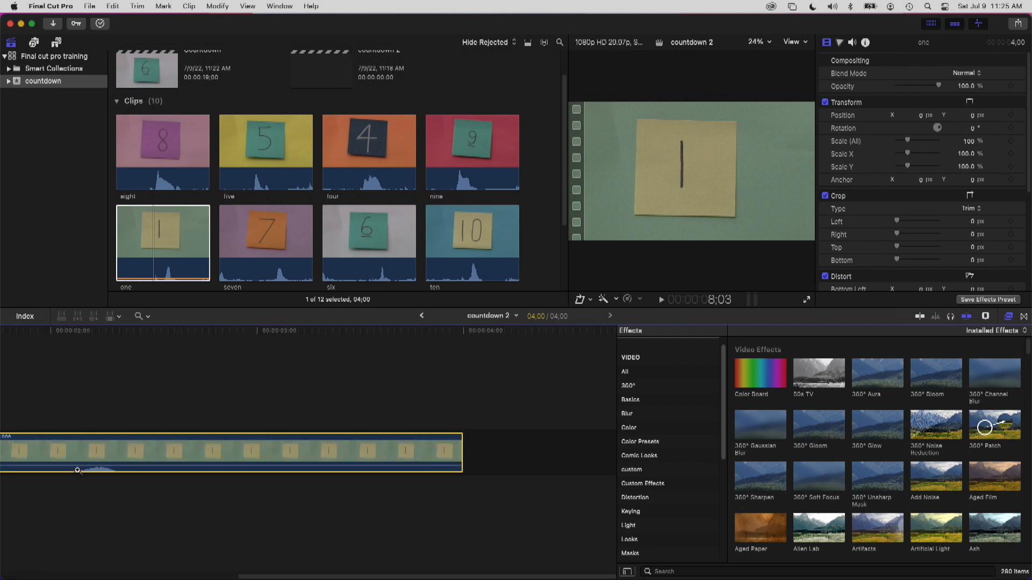
{"action": "key", "text": "a"}
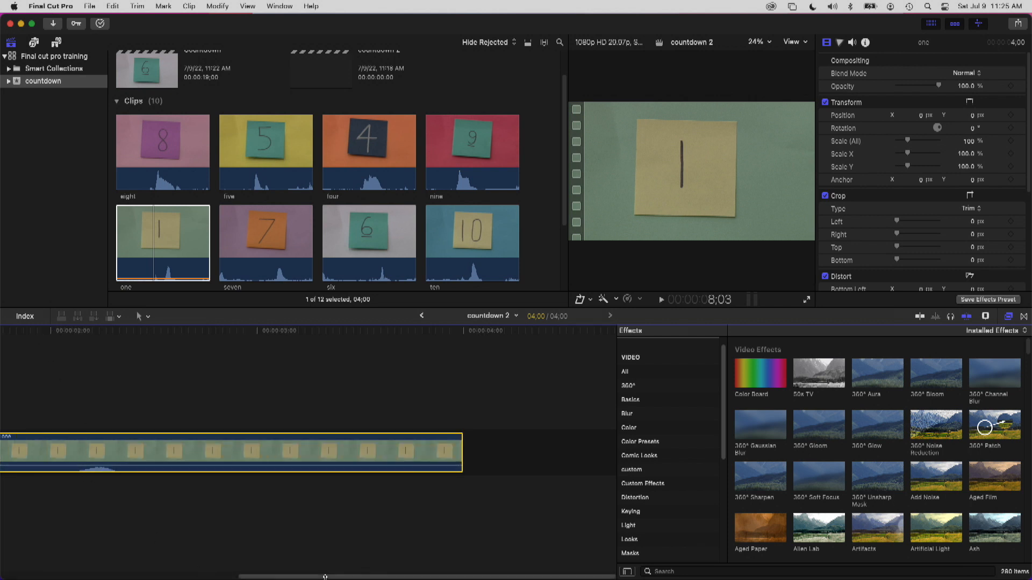
{"action": "left_click_drag", "start_coordinate": [324, 576], "coordinate": [42, 579]}
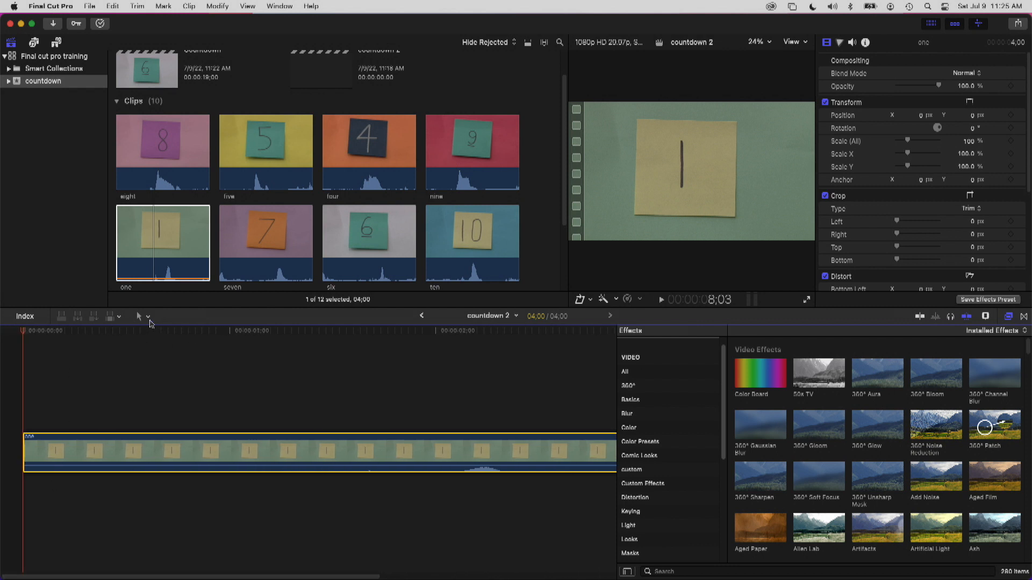
{"action": "left_click", "coordinate": [149, 318]}
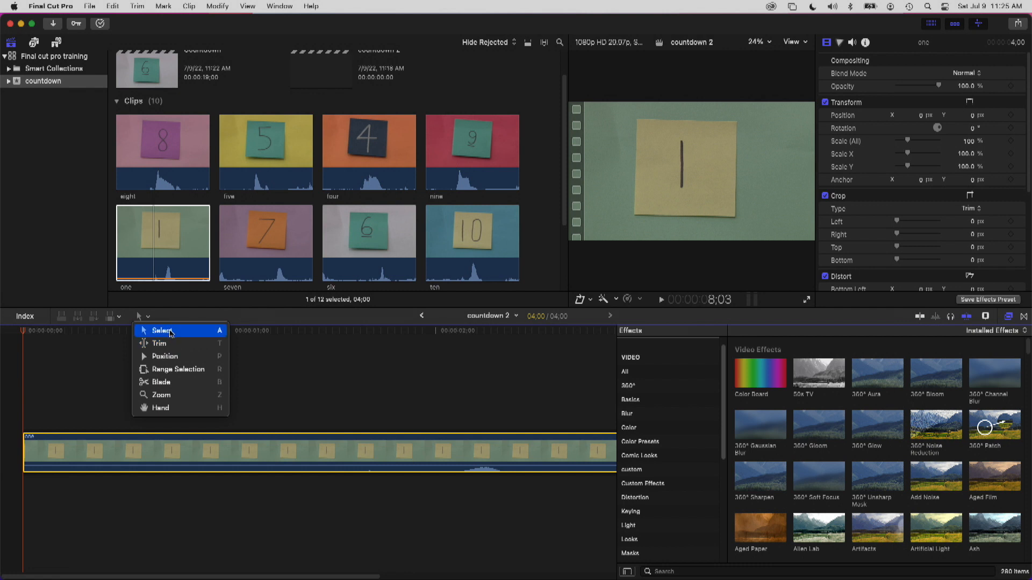
{"action": "left_click", "coordinate": [183, 317]}
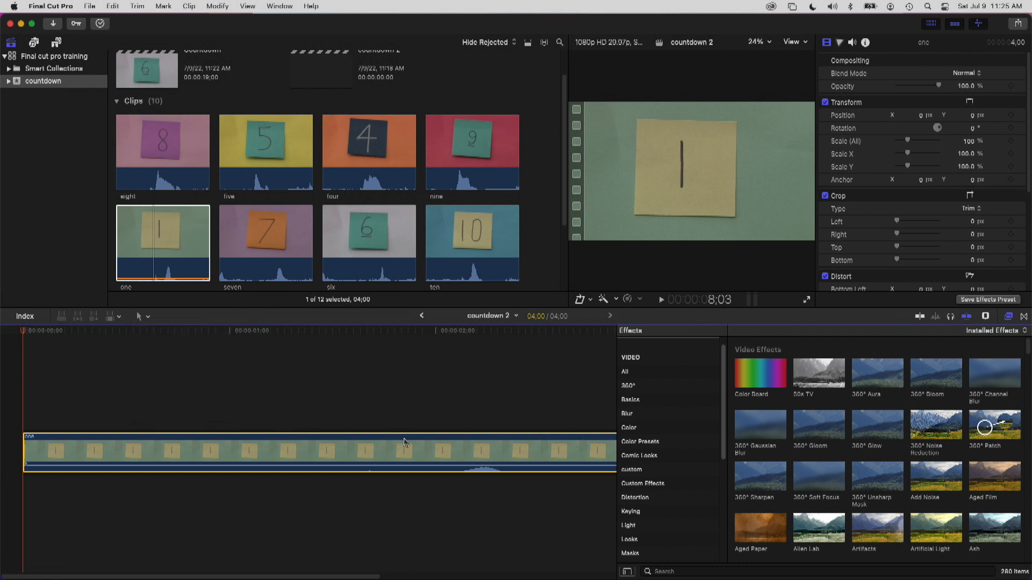
{"action": "left_click", "coordinate": [142, 316]}
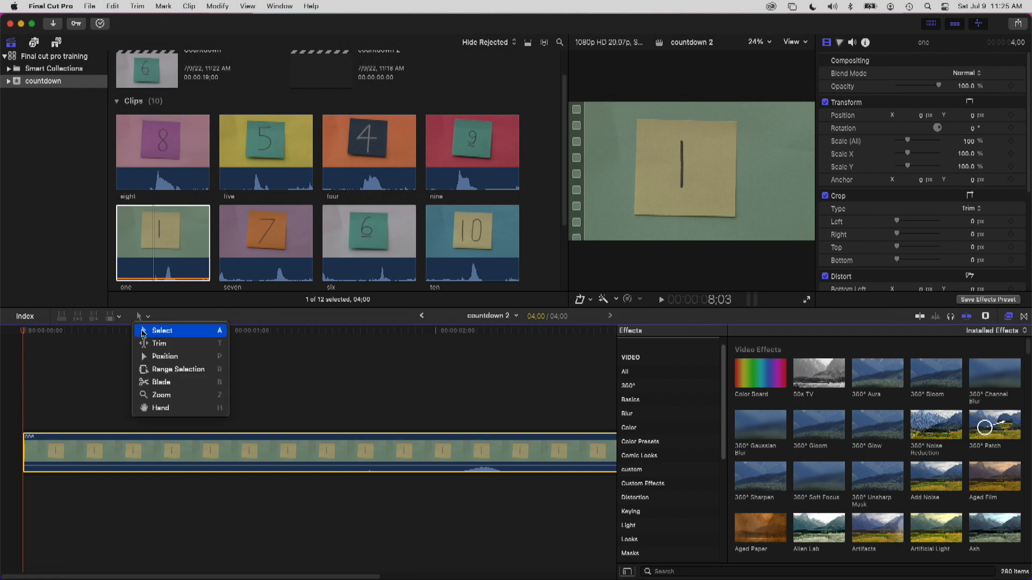
{"action": "left_click", "coordinate": [159, 383]}
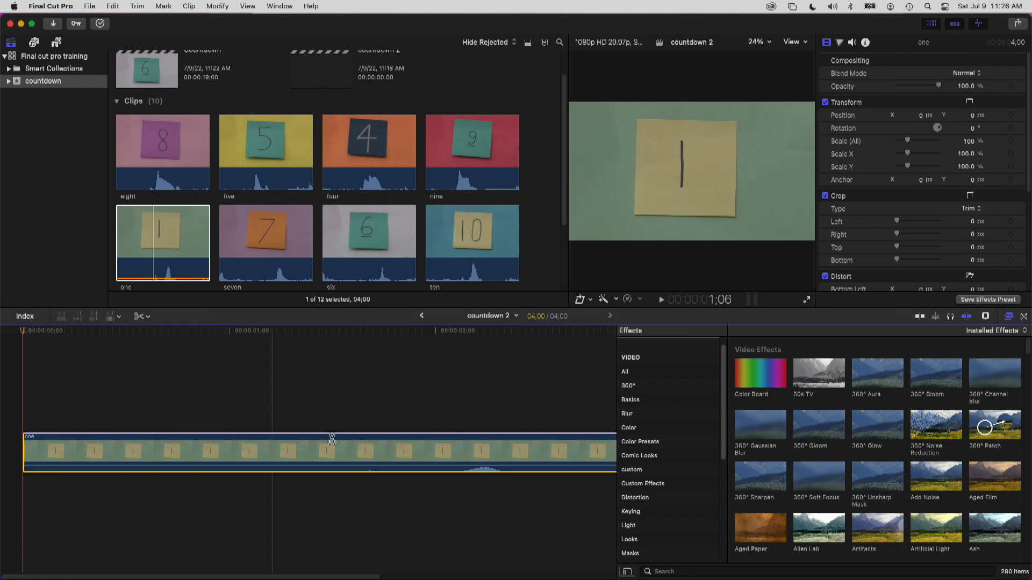
{"action": "left_click", "coordinate": [436, 456]}
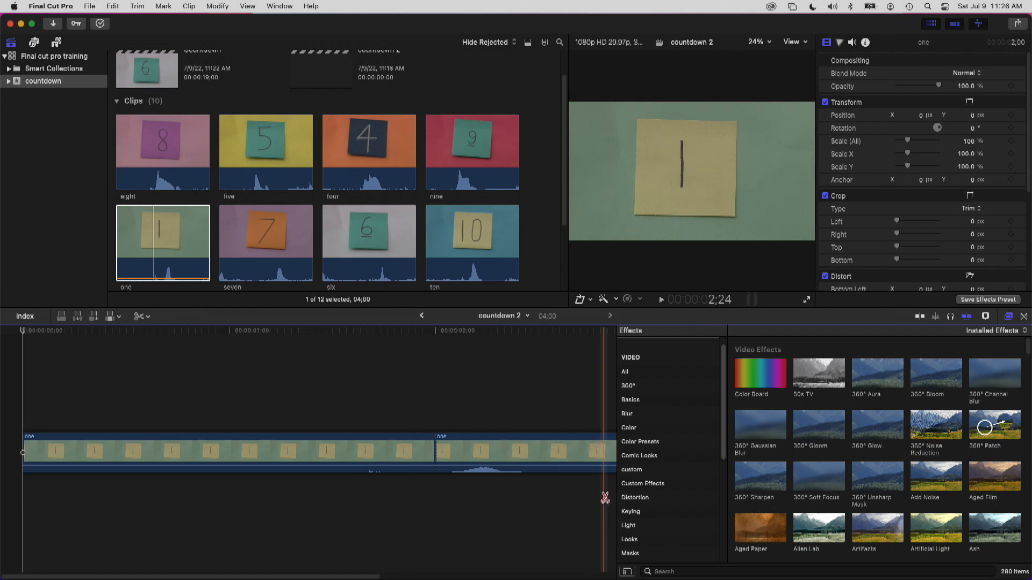
{"action": "left_click", "coordinate": [552, 456]}
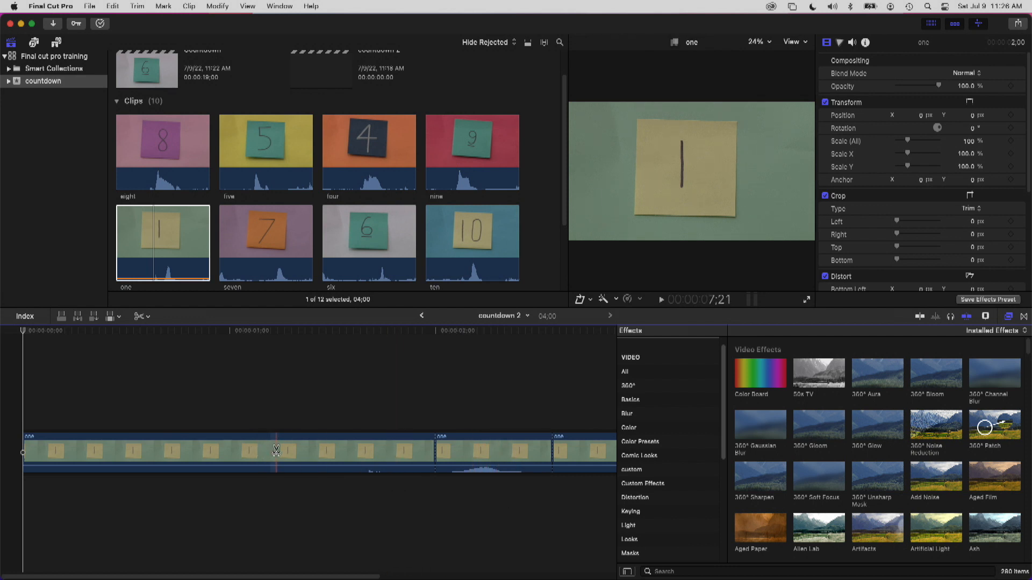
Step: Delete the first and last pieces of the cut one clip with the Select tool, keeping only the middle piece
{"action": "key", "text": "a"}
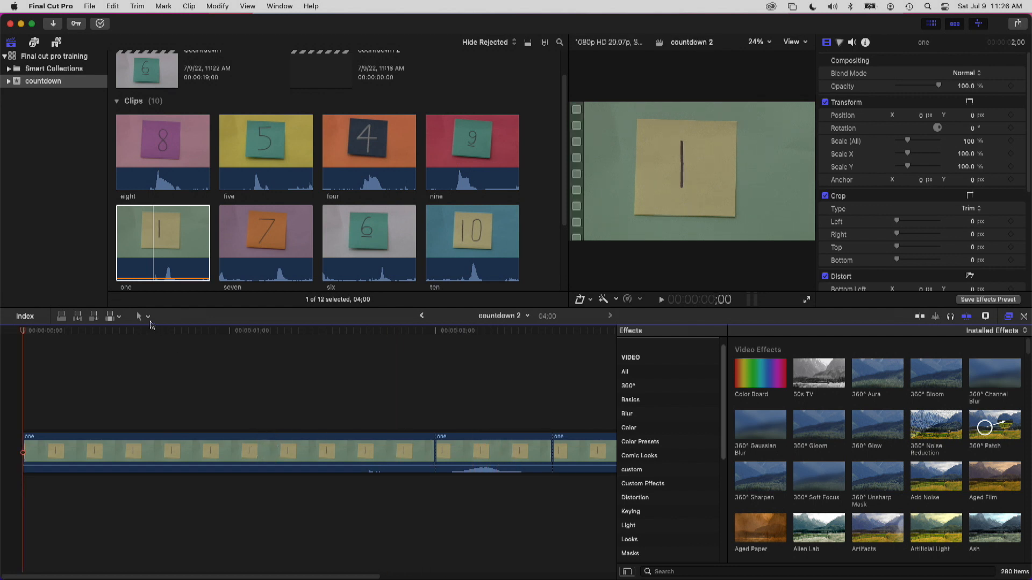
{"action": "left_click", "coordinate": [143, 317]}
{"action": "left_click", "coordinate": [158, 331]}
{"action": "left_click", "coordinate": [329, 449]}
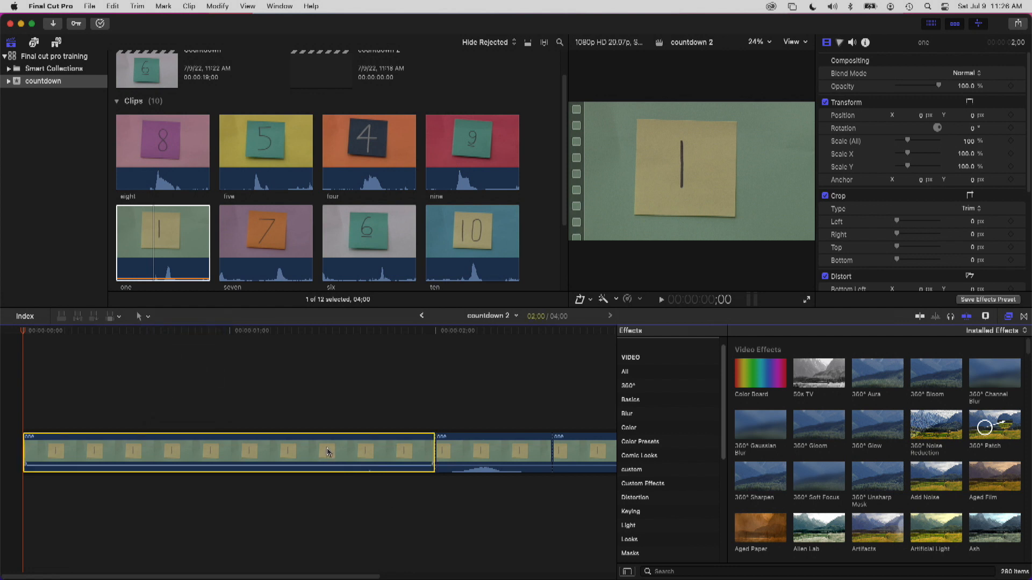
{"action": "key", "text": "Delete"}
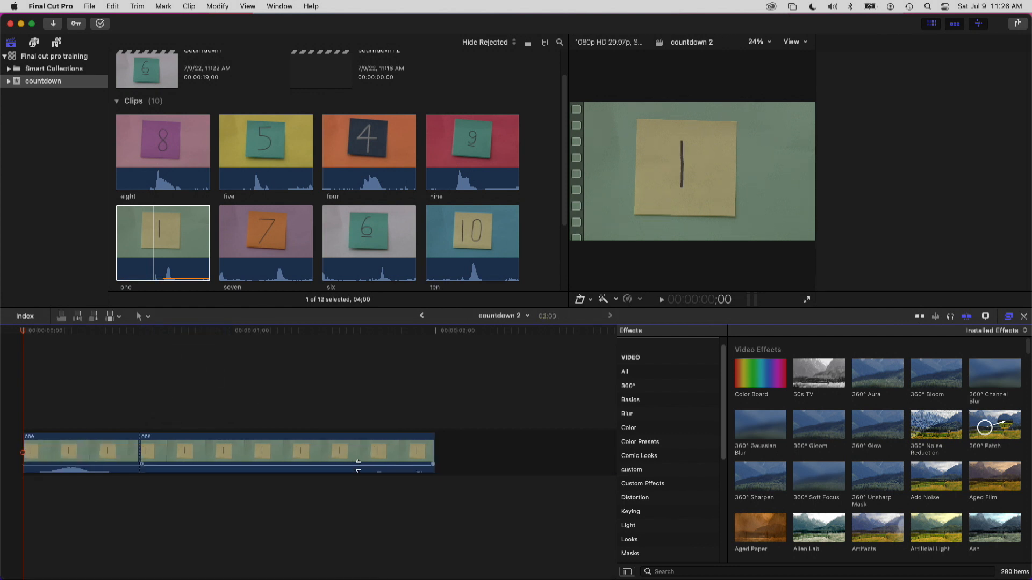
{"action": "left_click", "coordinate": [347, 451]}
{"action": "key", "text": "Delete"}
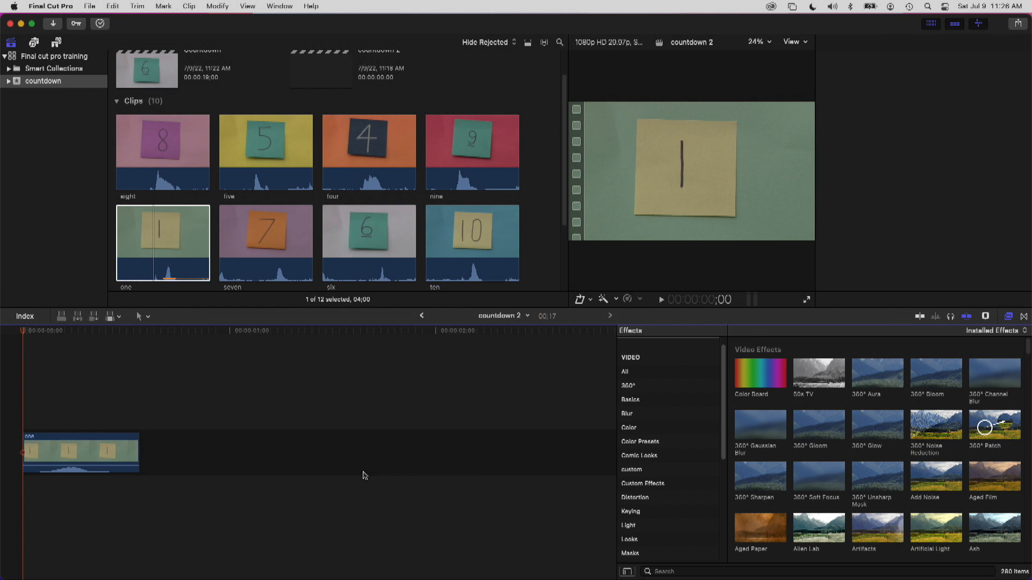
Step: Play the trimmed one clip from the beginning of the countdown 2 timeline
{"action": "left_click", "coordinate": [54, 332]}
{"action": "key", "text": "Home"}
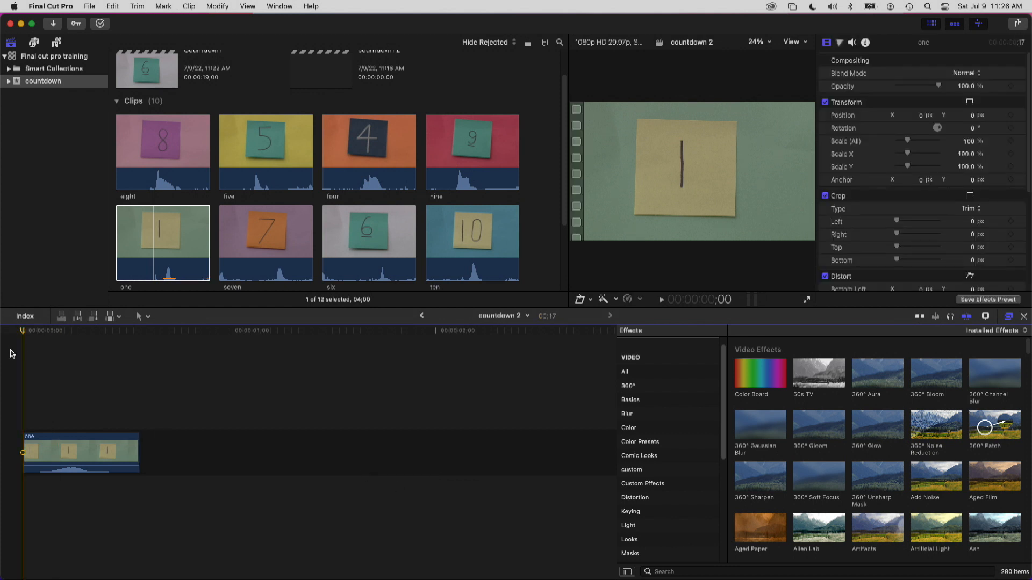
{"action": "key", "text": "space"}
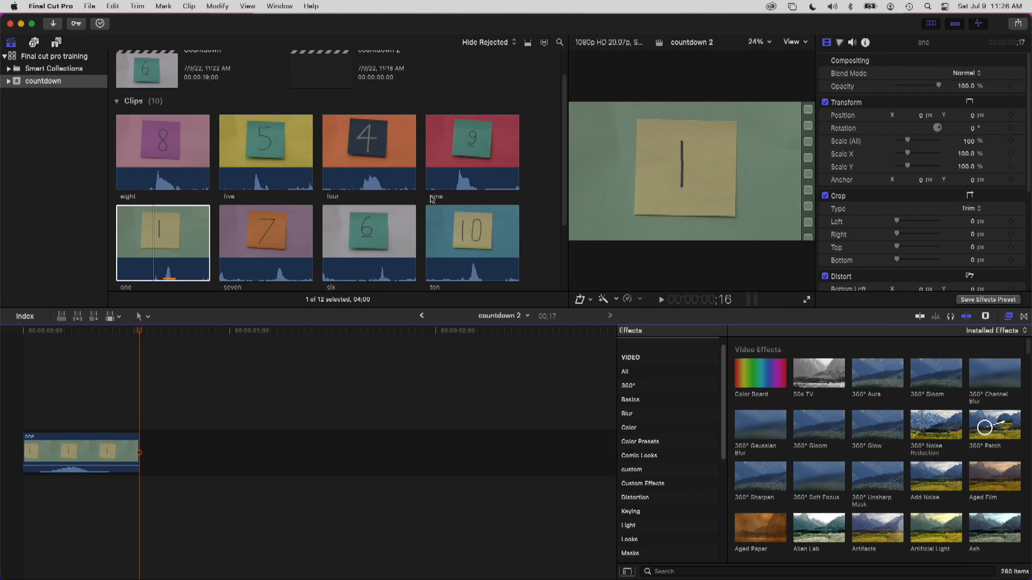
Step: Mark a range of about 1;07 around the two clip's audio peak, append it after the one clip, and play it
{"action": "scroll", "coordinate": [422, 194], "scroll_direction": "down", "scroll_amount": 5}
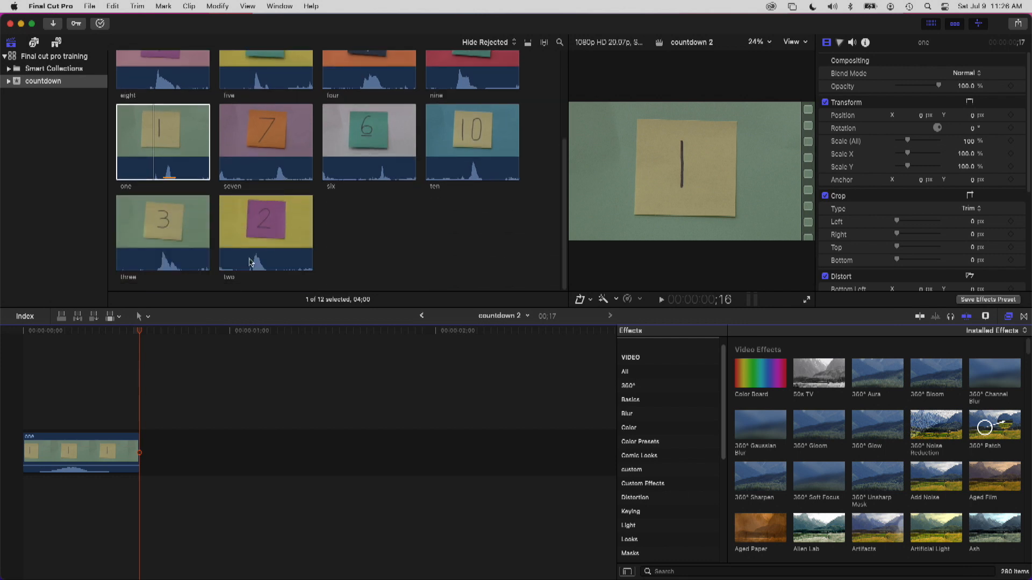
{"action": "left_click", "coordinate": [243, 231]}
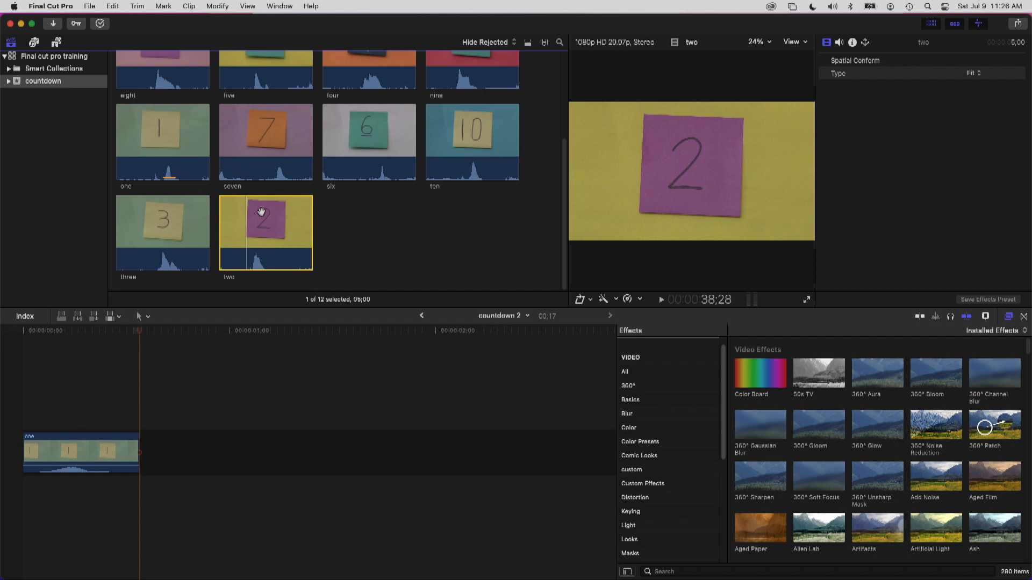
{"action": "key", "text": "i"}
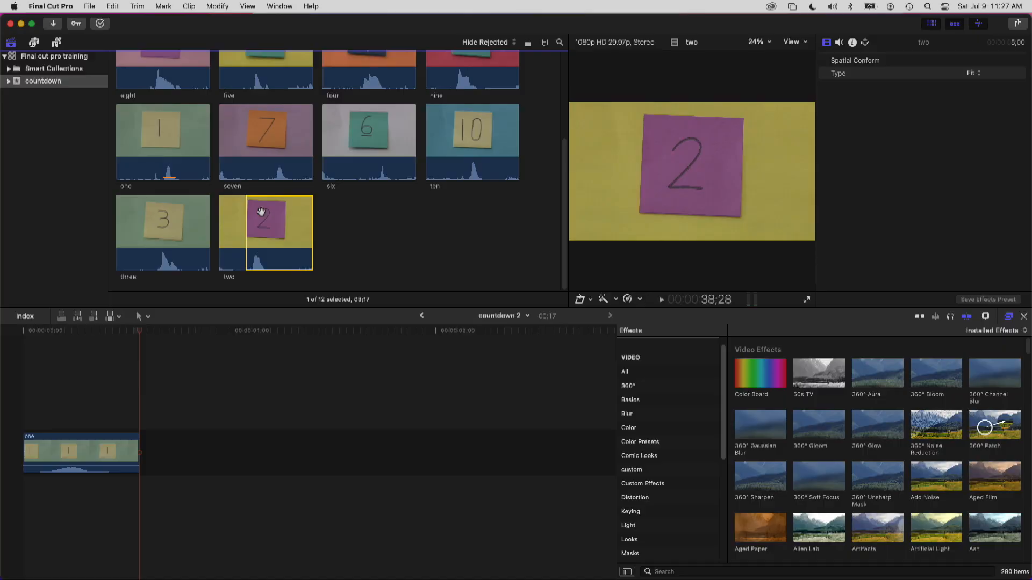
{"action": "key", "text": "space"}
{"action": "key", "text": "space"}
{"action": "key", "text": "o"}
{"action": "left_click_drag", "start_coordinate": [260, 224], "coordinate": [204, 463]}
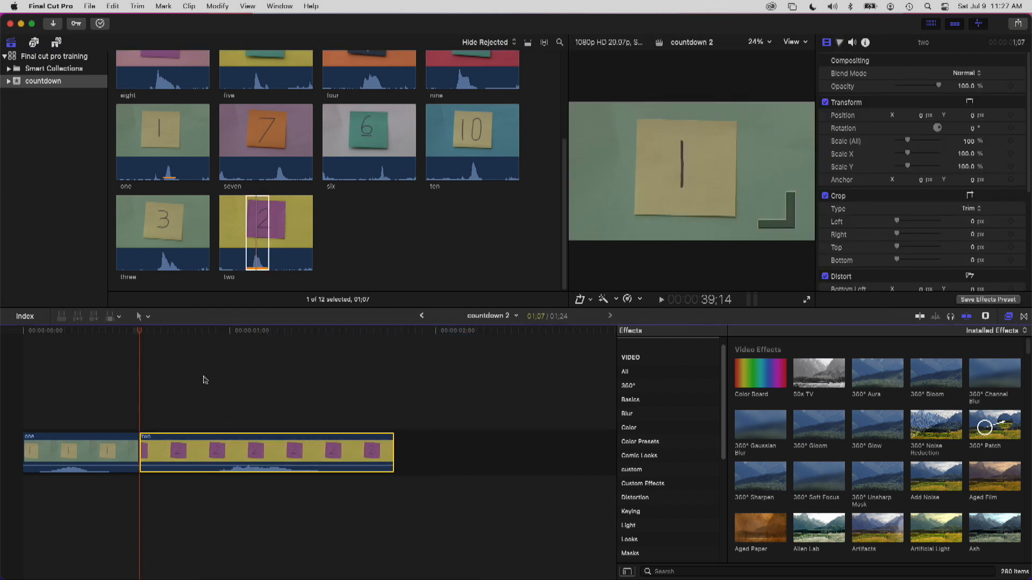
{"action": "key", "text": "space"}
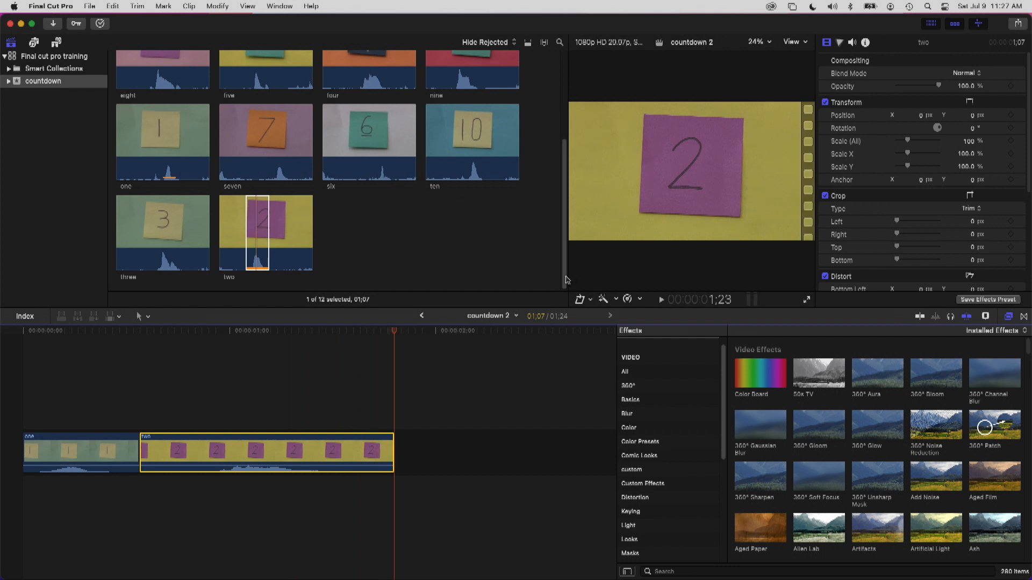
Step: Enlarge the viewer and switch the window layout to the Color & Effects workspace
{"action": "left_click_drag", "start_coordinate": [568, 275], "coordinate": [432, 298]}
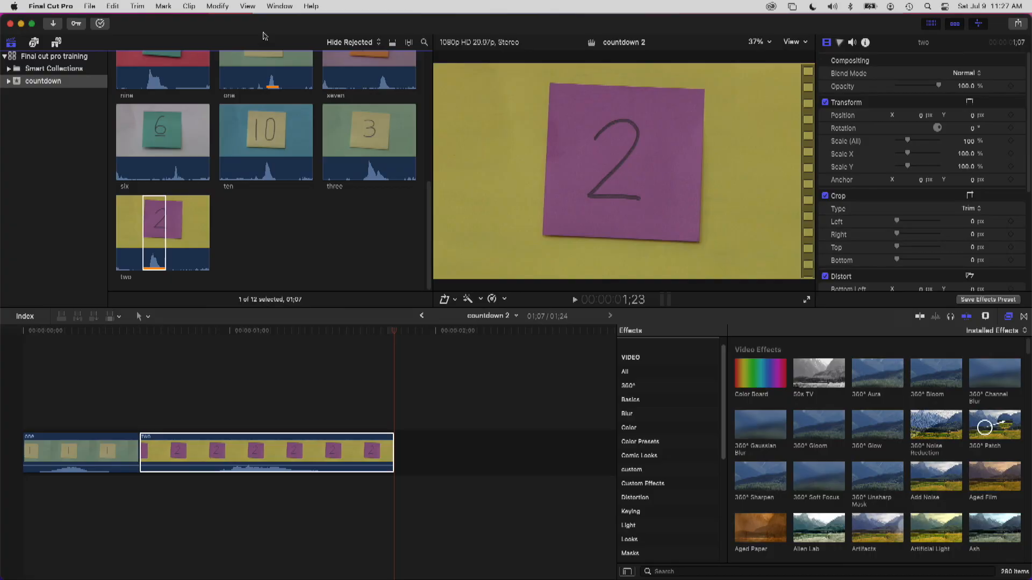
{"action": "left_click", "coordinate": [290, 7]}
{"action": "mouse_move", "coordinate": [326, 118]}
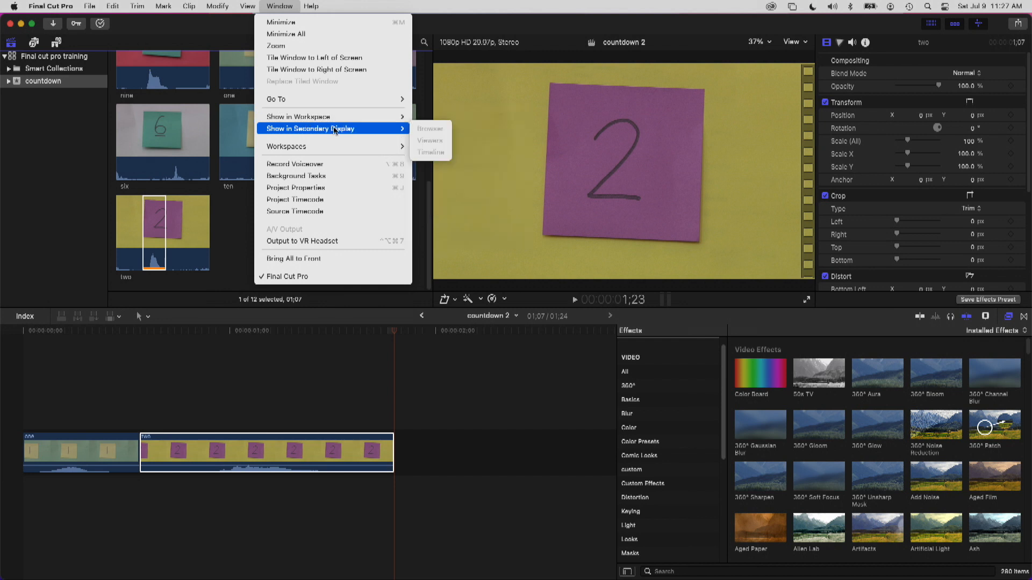
{"action": "mouse_move", "coordinate": [340, 146]}
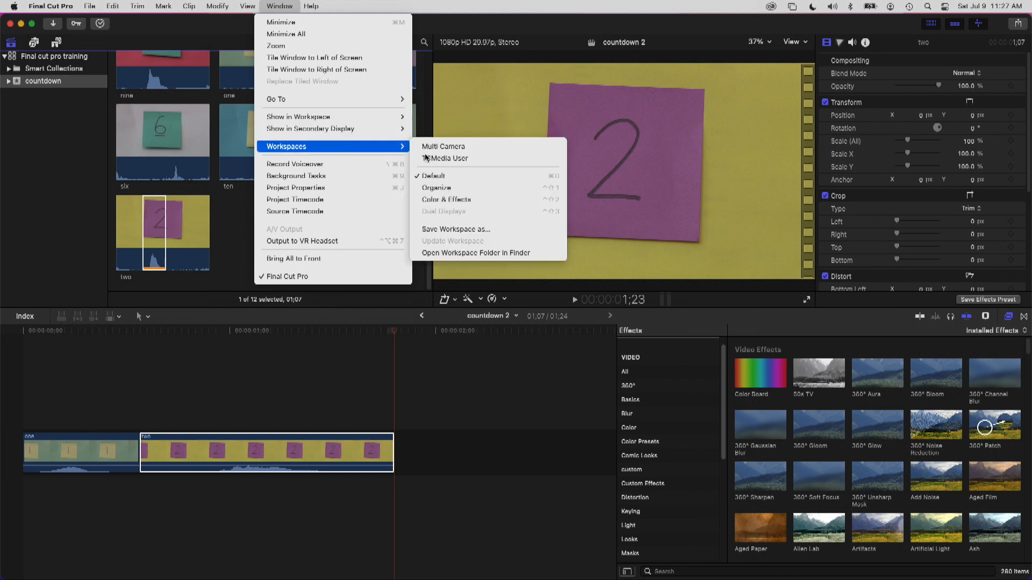
{"action": "left_click", "coordinate": [484, 198]}
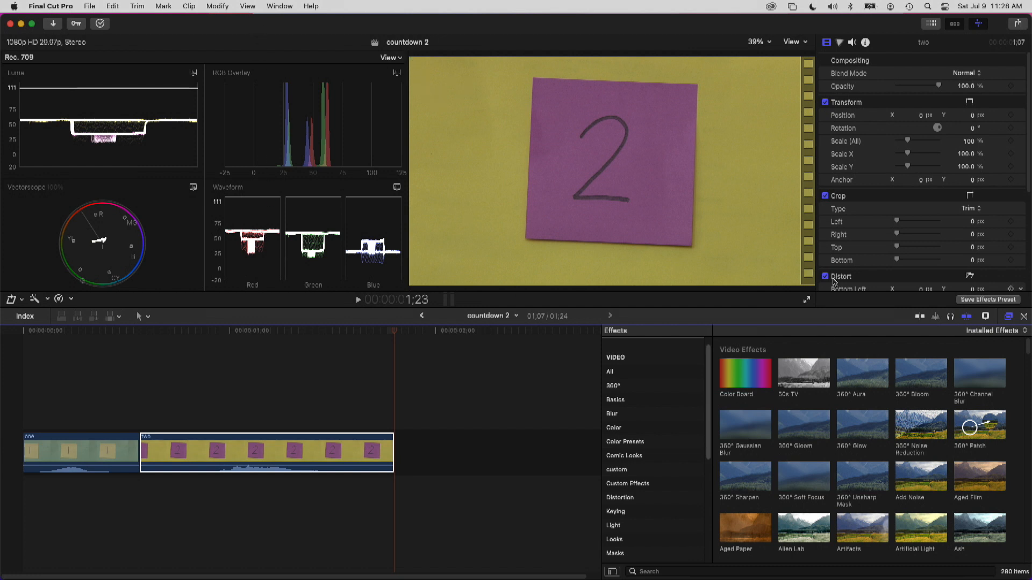
{"action": "left_click", "coordinate": [898, 275]}
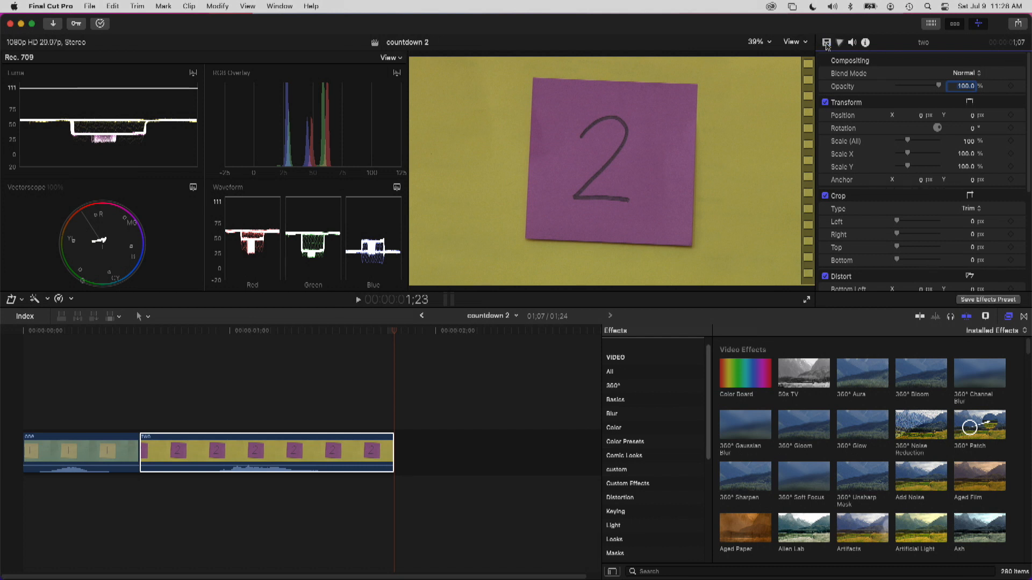
Step: Switch the window layout back to the Default workspace and play the countdown 2 timeline from the beginning
{"action": "left_click", "coordinate": [285, 7]}
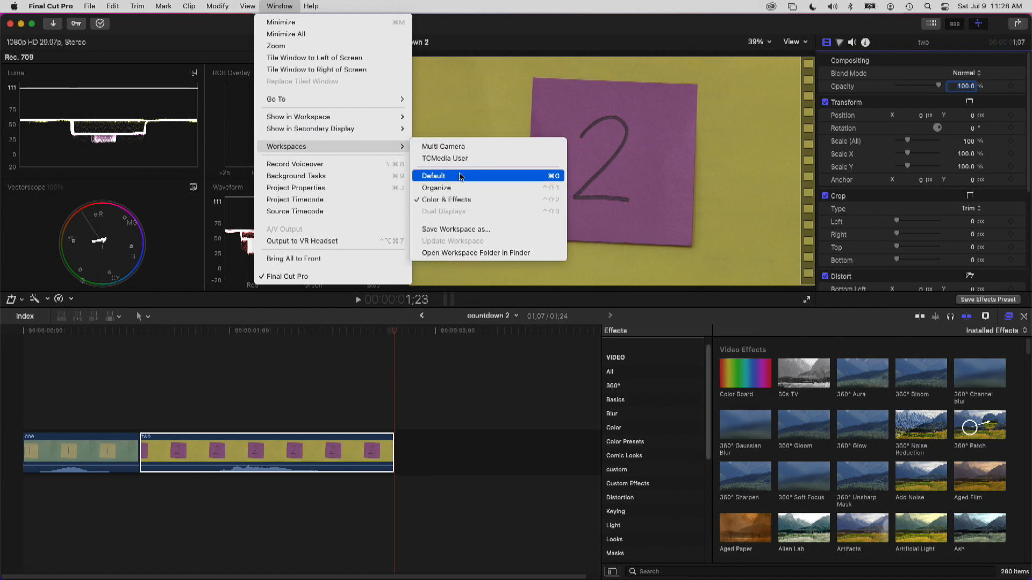
{"action": "left_click", "coordinate": [460, 177]}
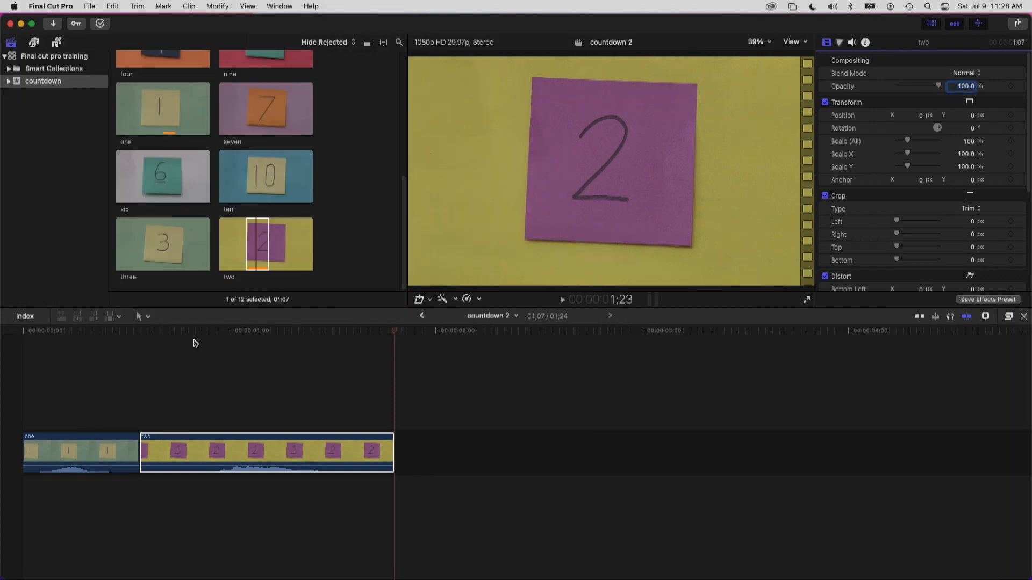
{"action": "left_click_drag", "start_coordinate": [131, 329], "coordinate": [2, 359]}
{"action": "key", "text": "space"}
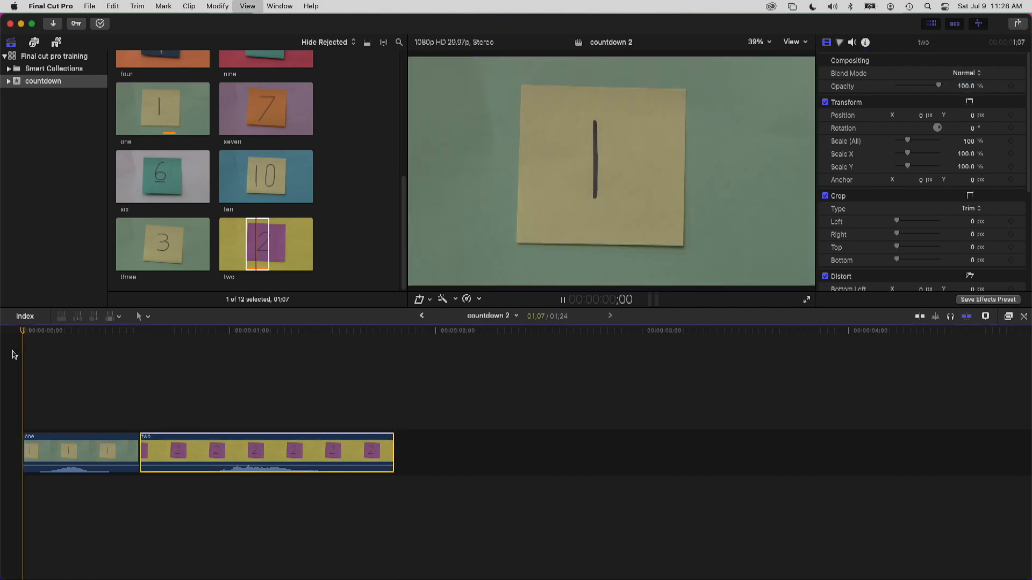
{"action": "key", "text": "space"}
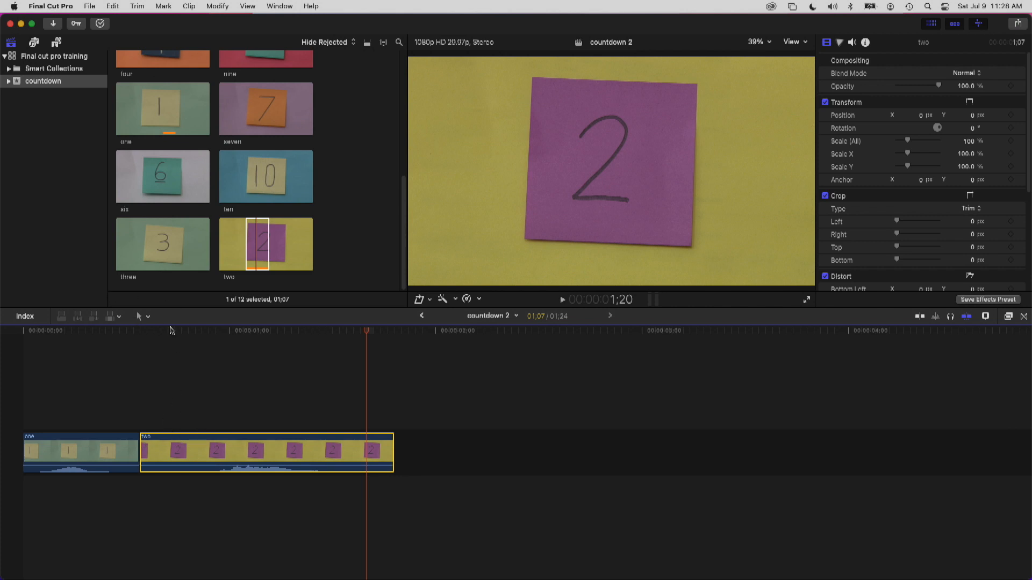
Step: Trim about 8 frames off the start of the two clip with the Trim tool and play the countdown 2 timeline
{"action": "left_click", "coordinate": [144, 318]}
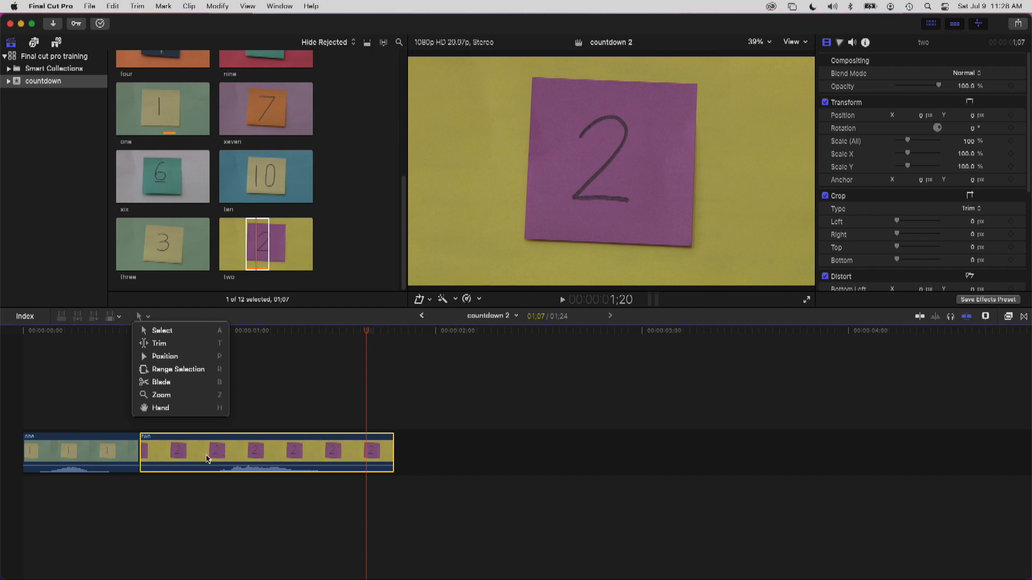
{"action": "left_click", "coordinate": [273, 336]}
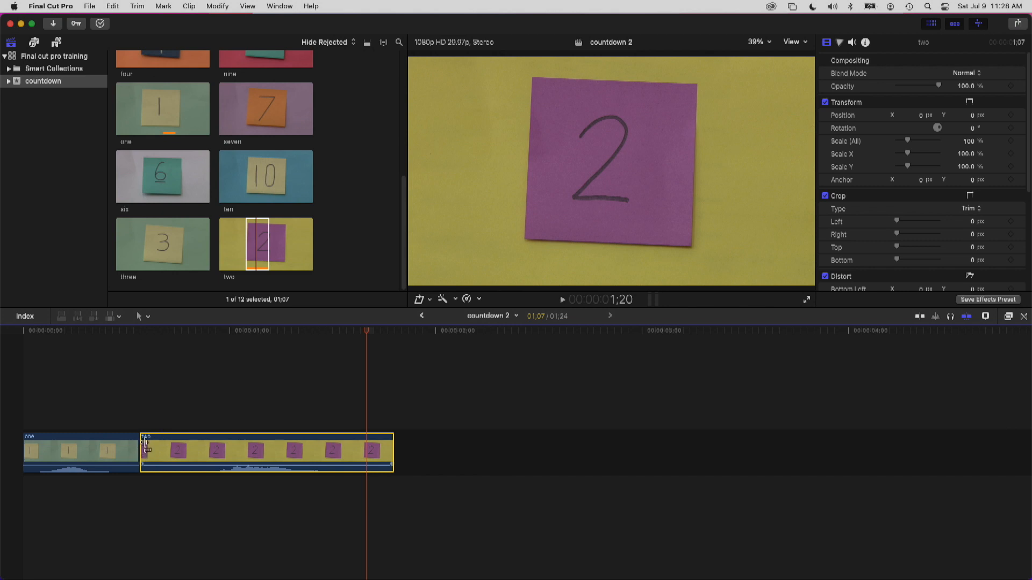
{"action": "left_click", "coordinate": [144, 446]}
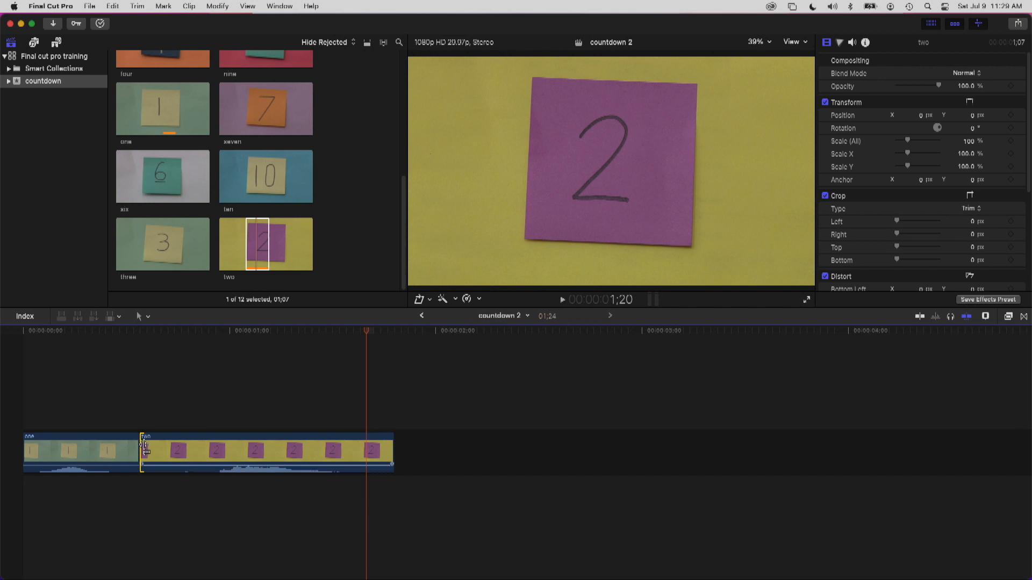
{"action": "left_click_drag", "start_coordinate": [144, 446], "coordinate": [197, 447]}
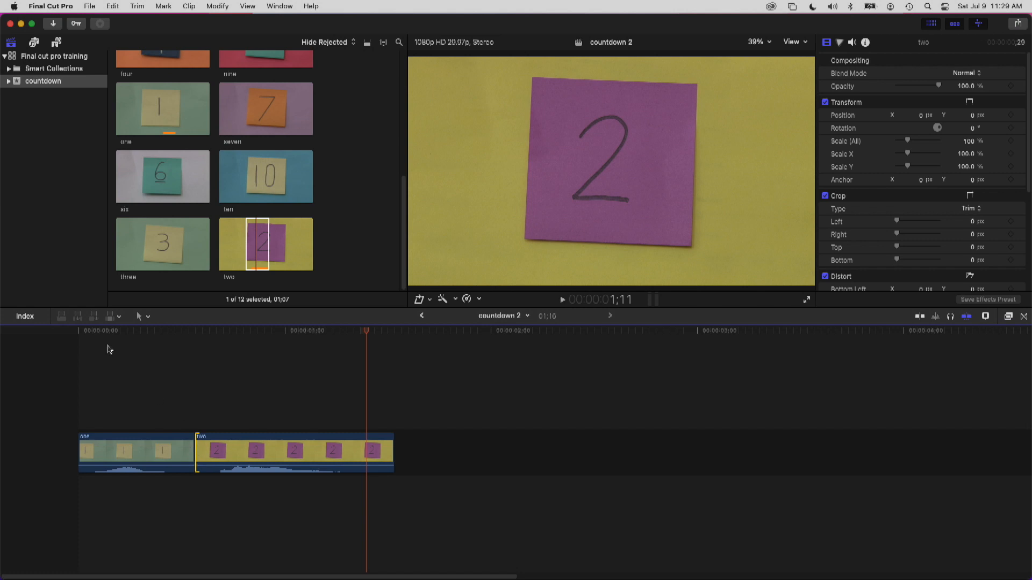
{"action": "key", "text": "Home"}
{"action": "key", "text": "space"}
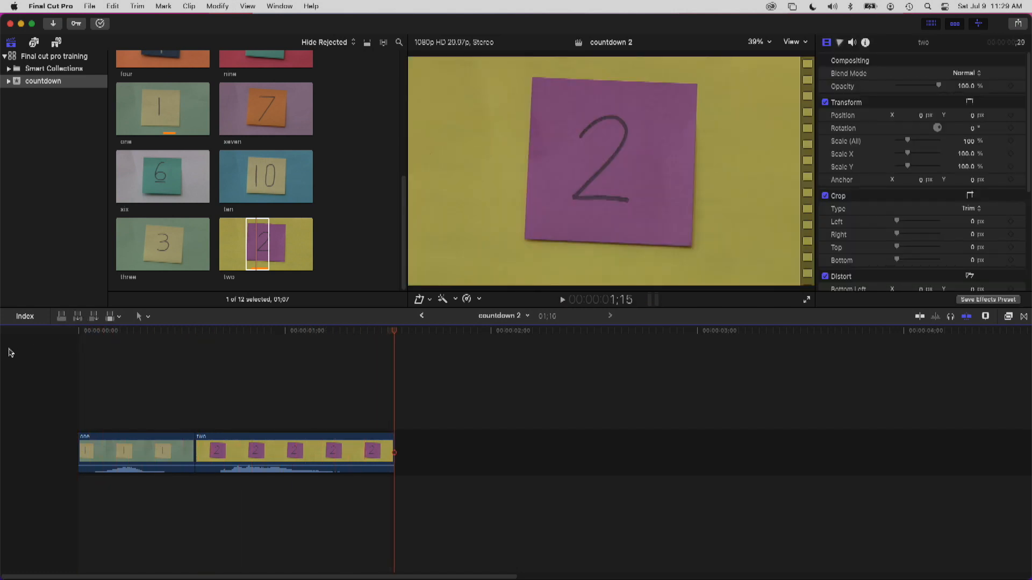
Step: Preview the three clip in the browser and turn on audio waveforms for the browser clips
{"action": "left_click", "coordinate": [162, 247]}
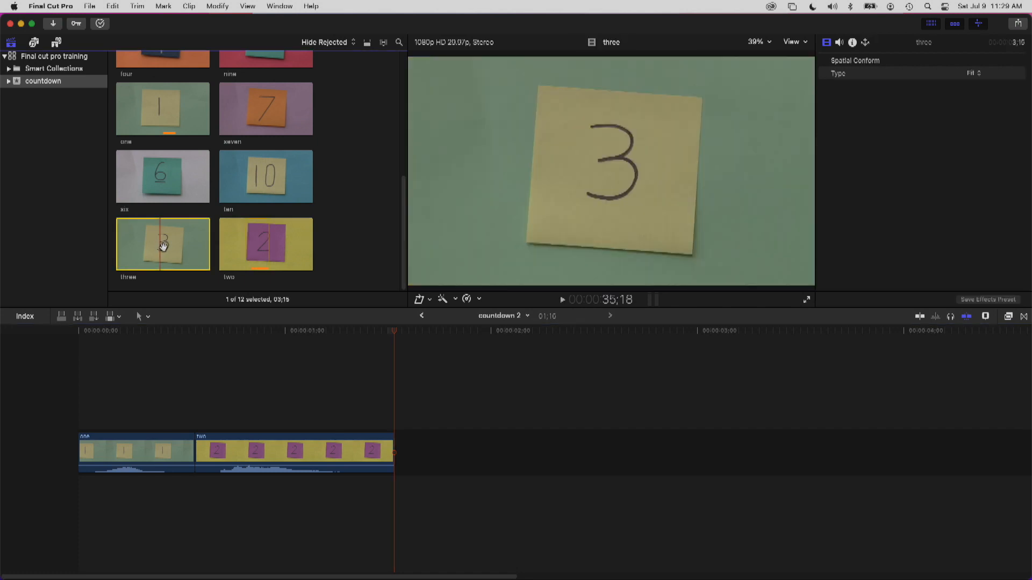
{"action": "key", "text": "space"}
{"action": "key", "text": "space"}
{"action": "left_click", "coordinate": [383, 42]}
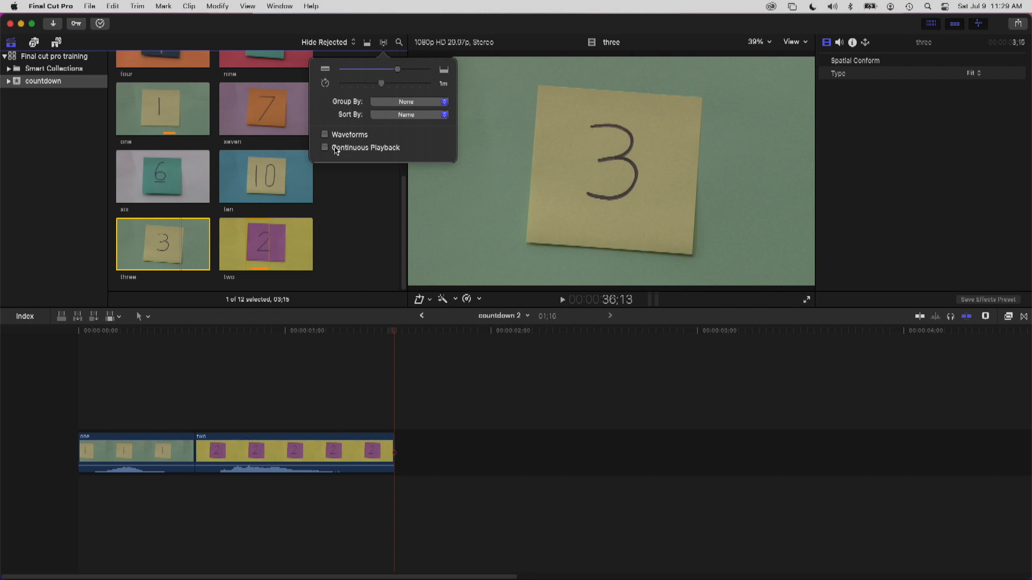
{"action": "left_click", "coordinate": [325, 134]}
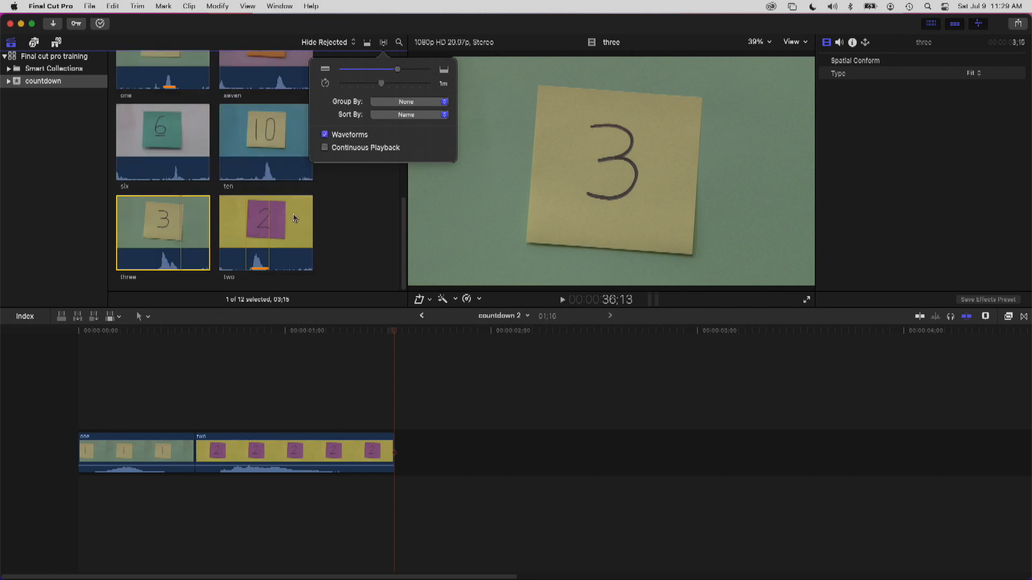
{"action": "left_click", "coordinate": [380, 219]}
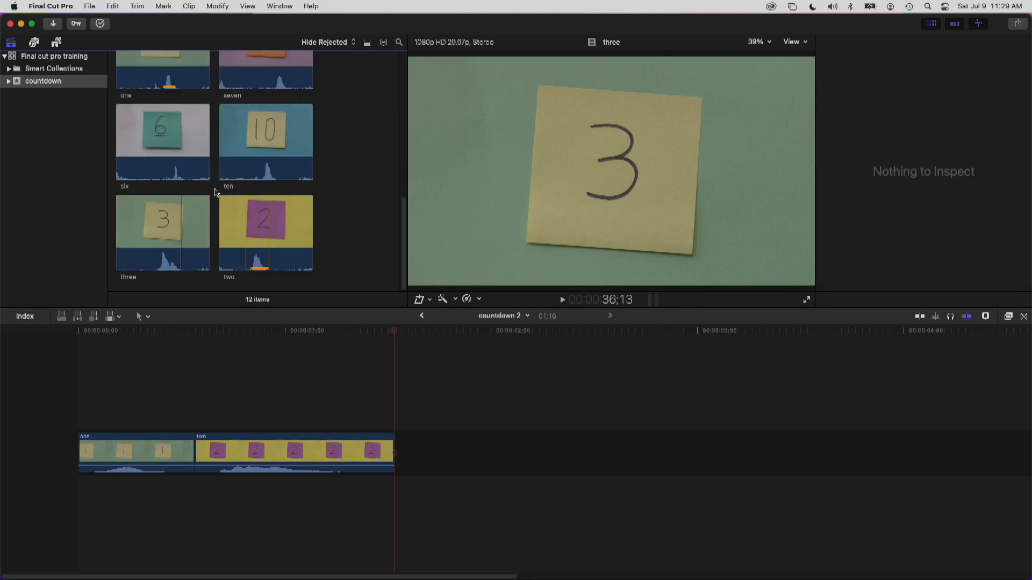
Step: Mark a range of about 1;02 around the three clip's audio peak, append it after the two clip, and play the timeline
{"action": "left_click", "coordinate": [157, 234]}
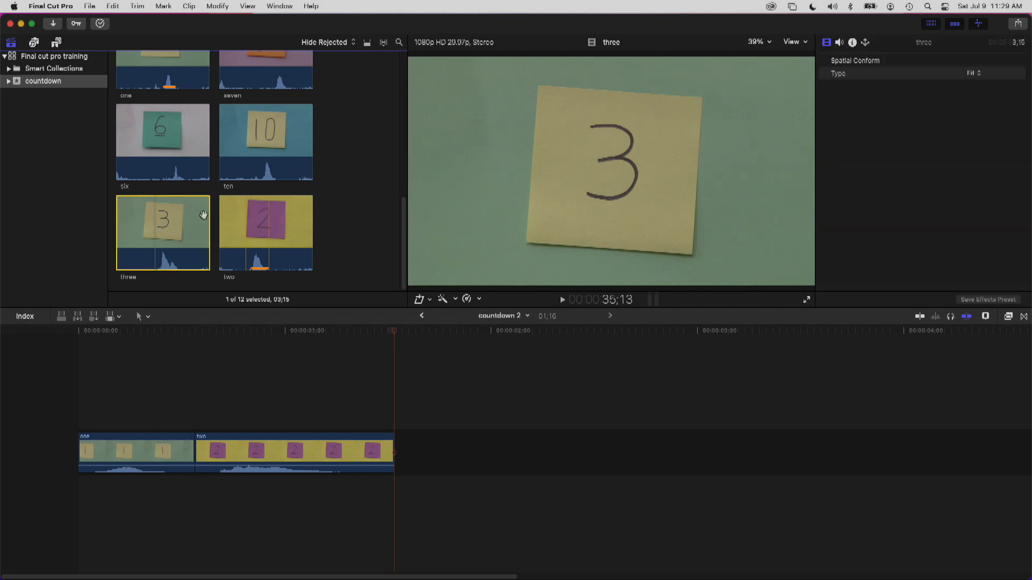
{"action": "key", "text": "i"}
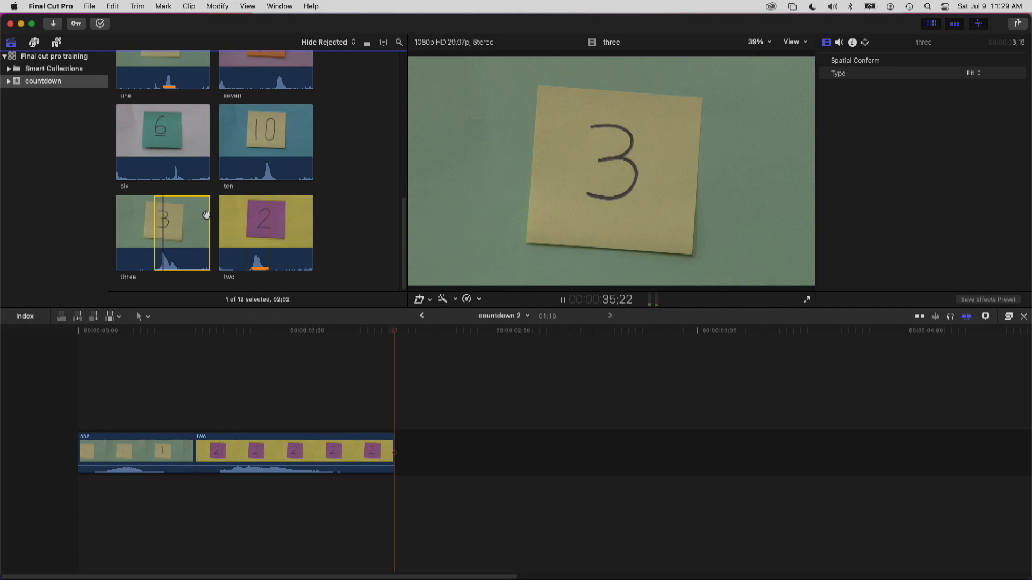
{"action": "key", "text": "space"}
{"action": "key", "text": "o"}
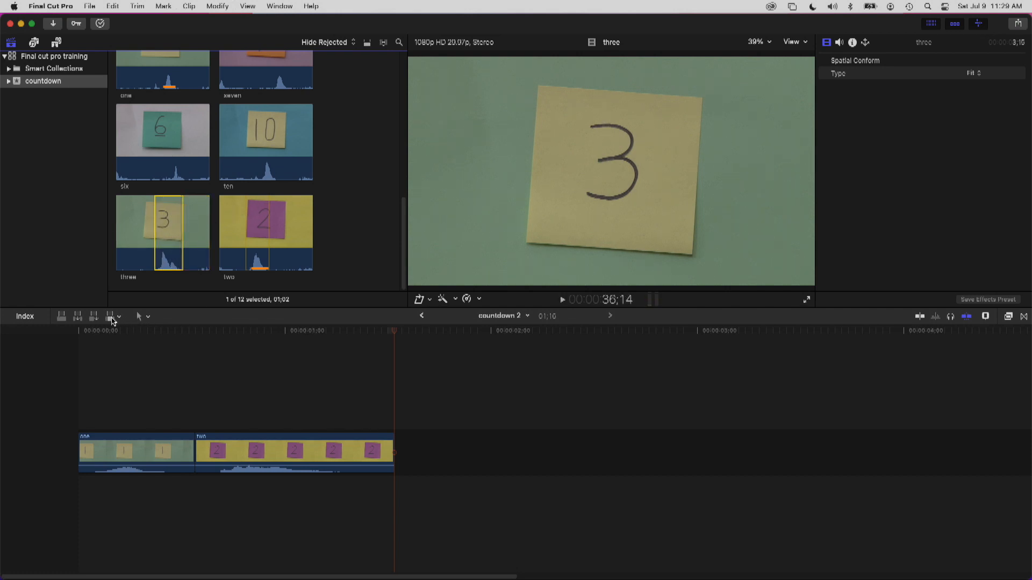
{"action": "left_click", "coordinate": [95, 318]}
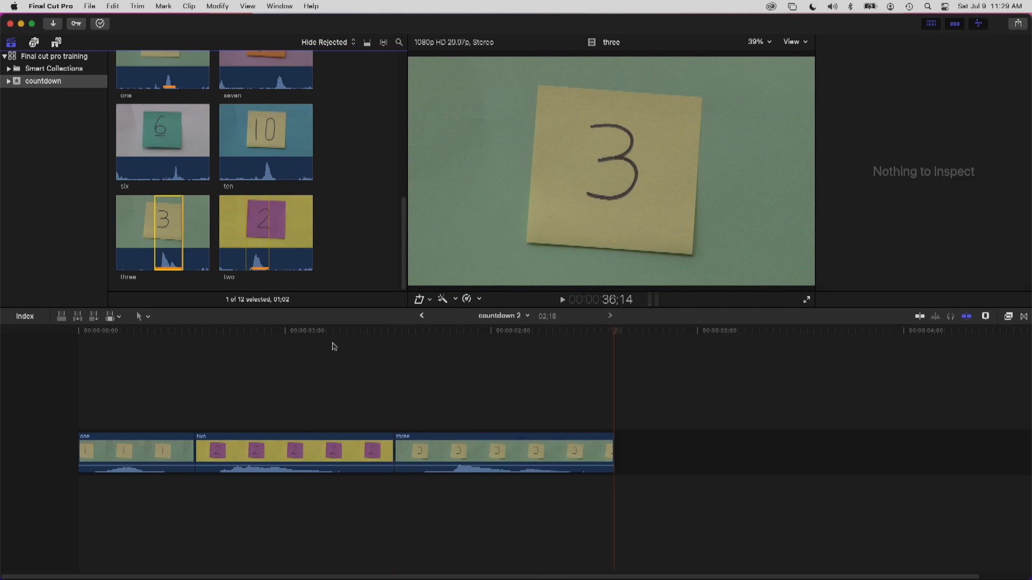
{"action": "key", "text": "Home"}
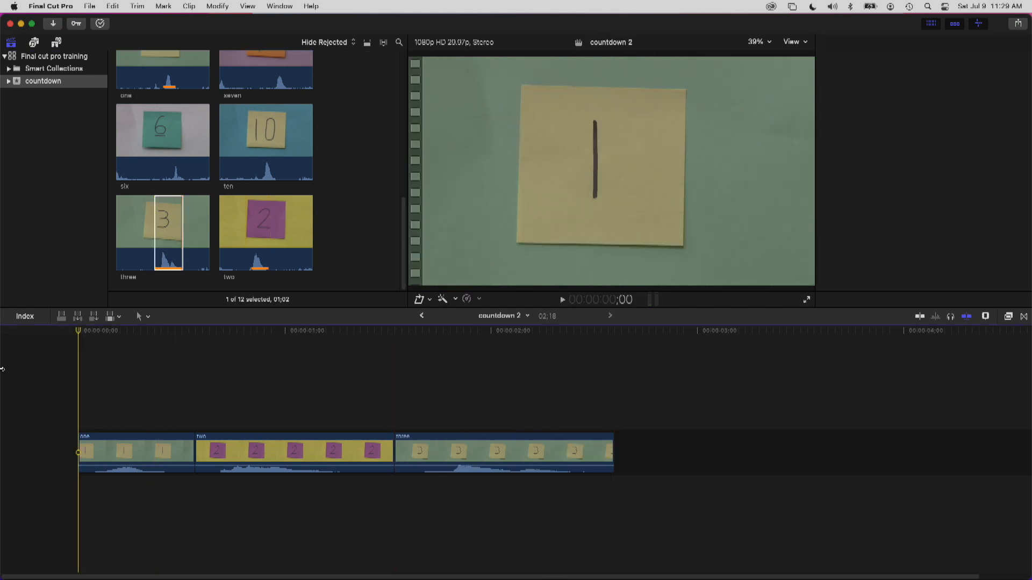
{"action": "key", "text": "space"}
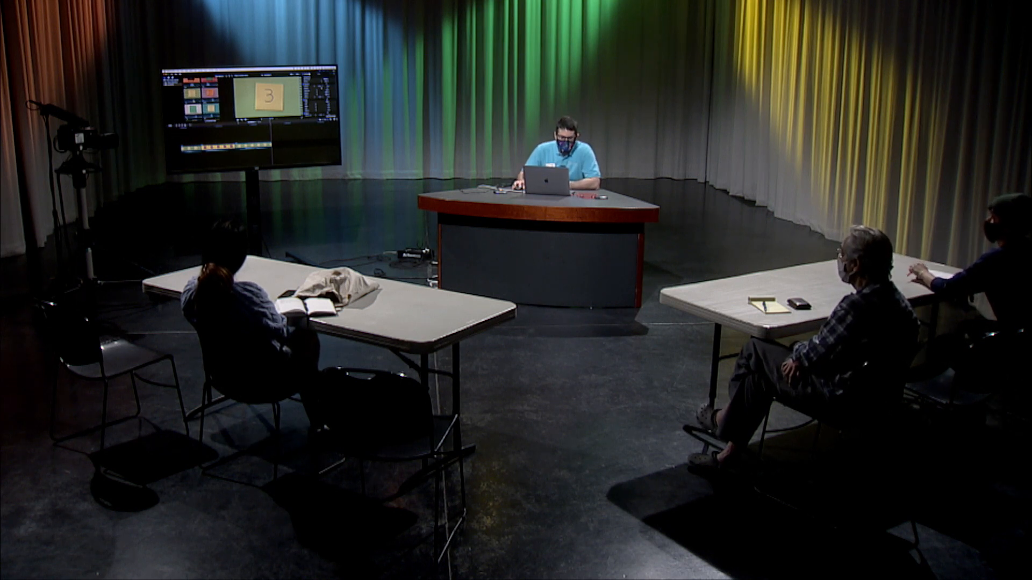
Step: Set the seven clip's end point just after its audio peak, marking a range of about 3;00, and play it
{"action": "left_click", "coordinate": [282, 128]}
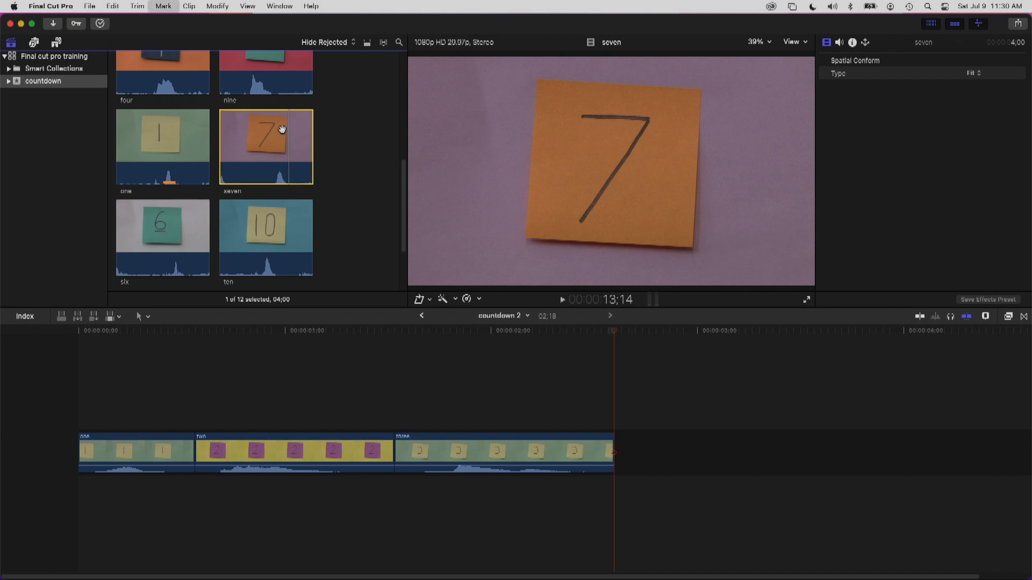
{"action": "key", "text": "o"}
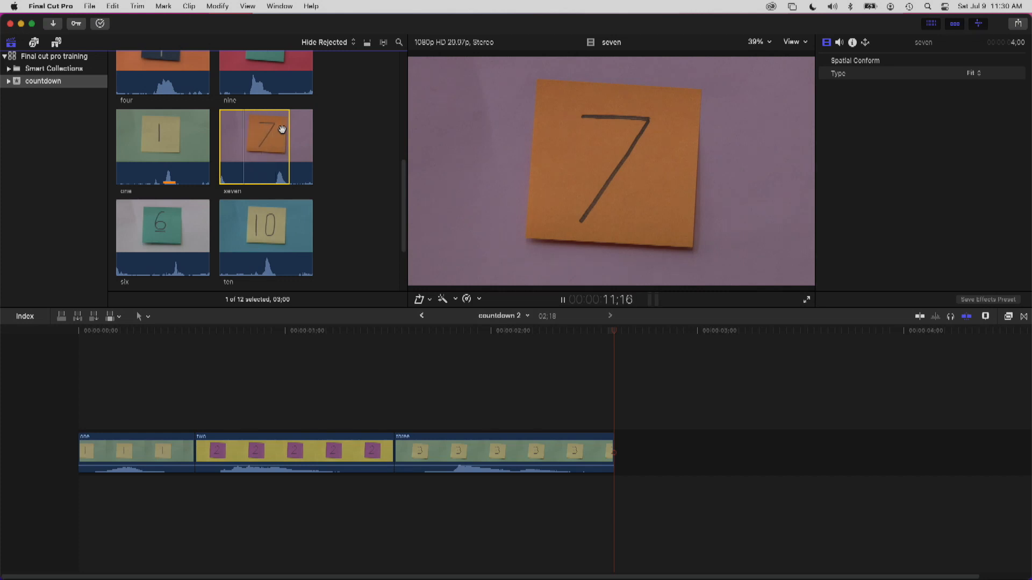
{"action": "key", "text": "space"}
{"action": "key", "text": "space"}
{"action": "key", "text": "space"}
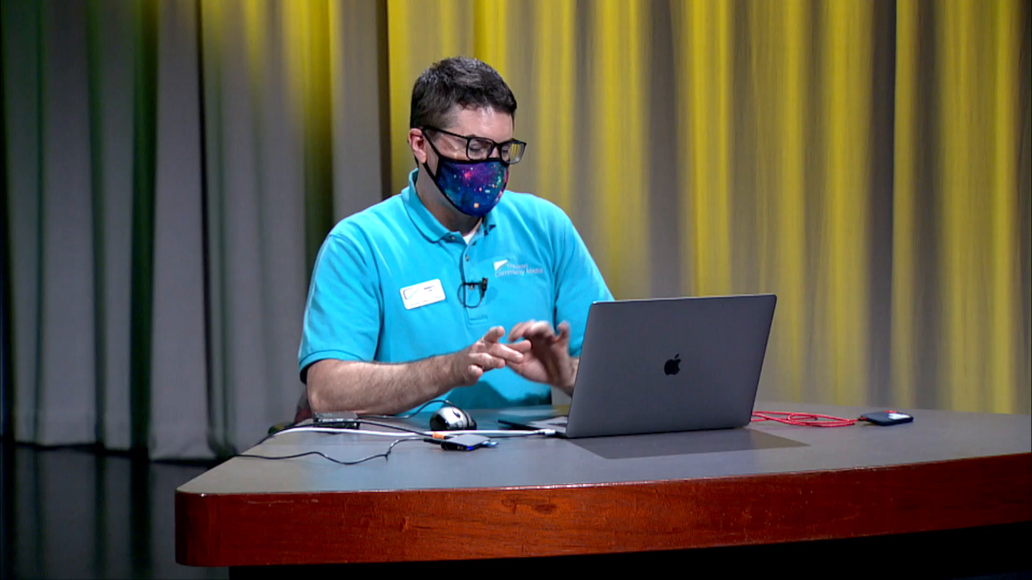
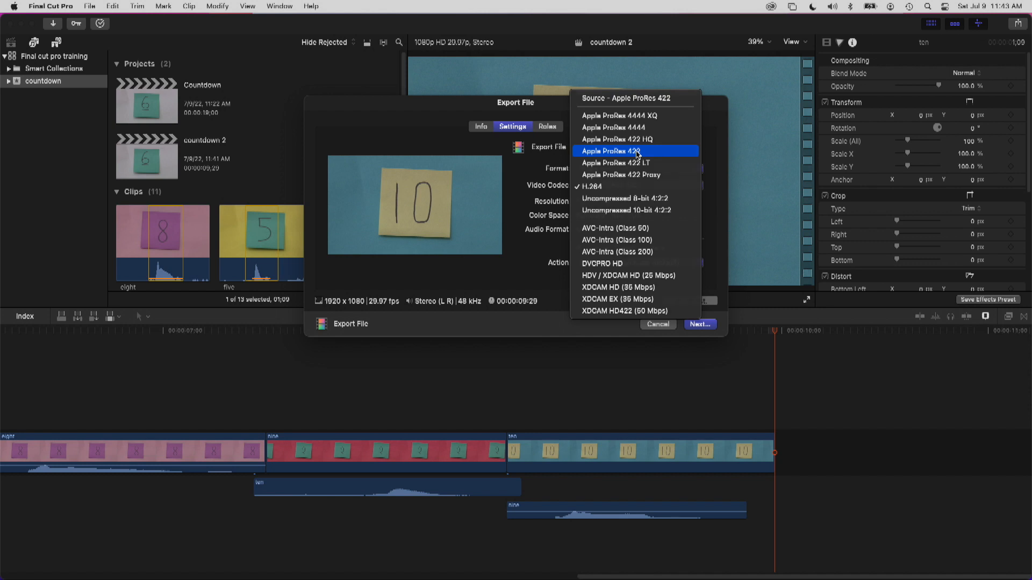
Step: Try Apple ProRes 422 as the export's video codec and return the codec to H.264
{"action": "left_click", "coordinate": [637, 154]}
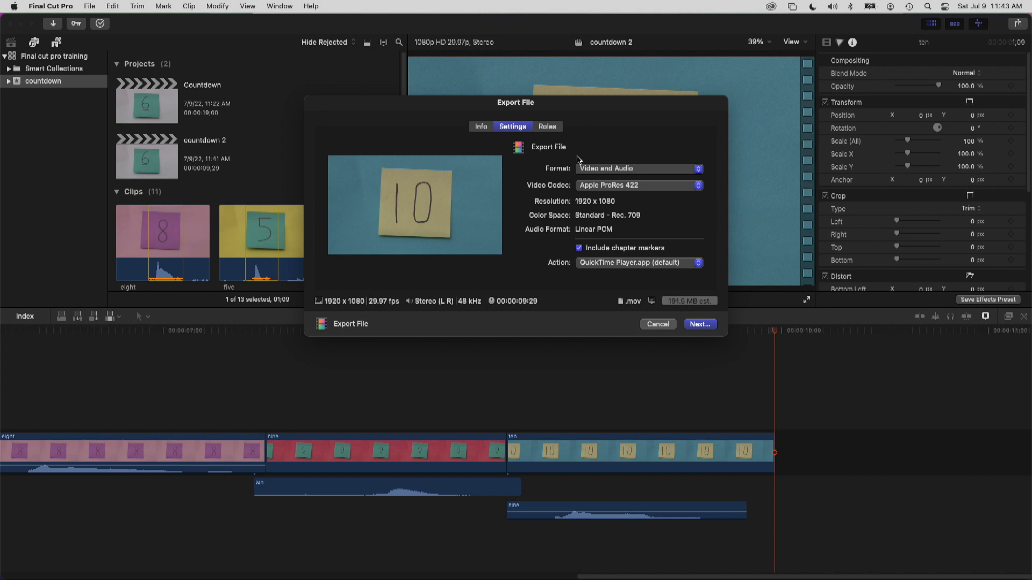
{"action": "left_click", "coordinate": [604, 188]}
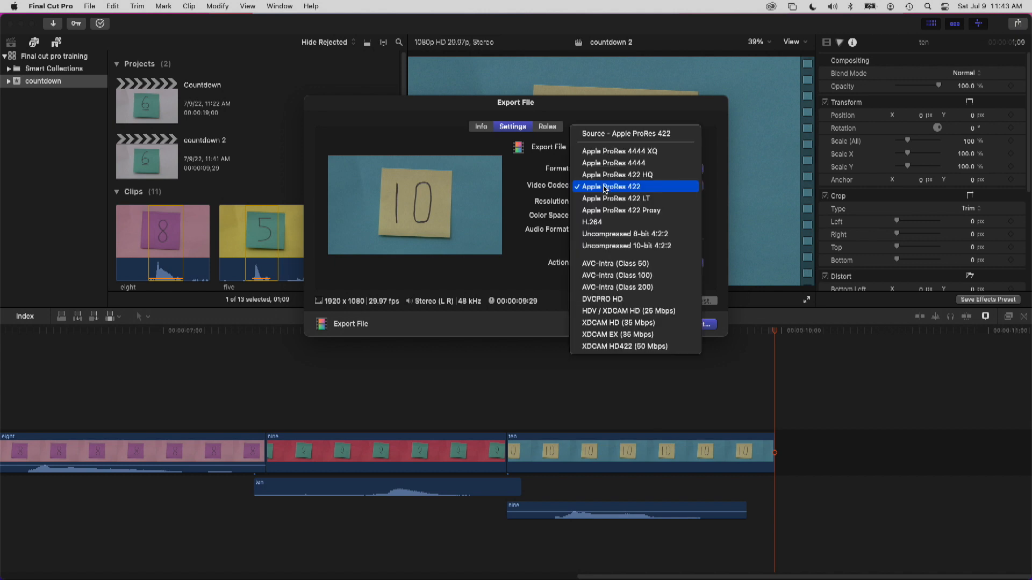
{"action": "left_click", "coordinate": [612, 222]}
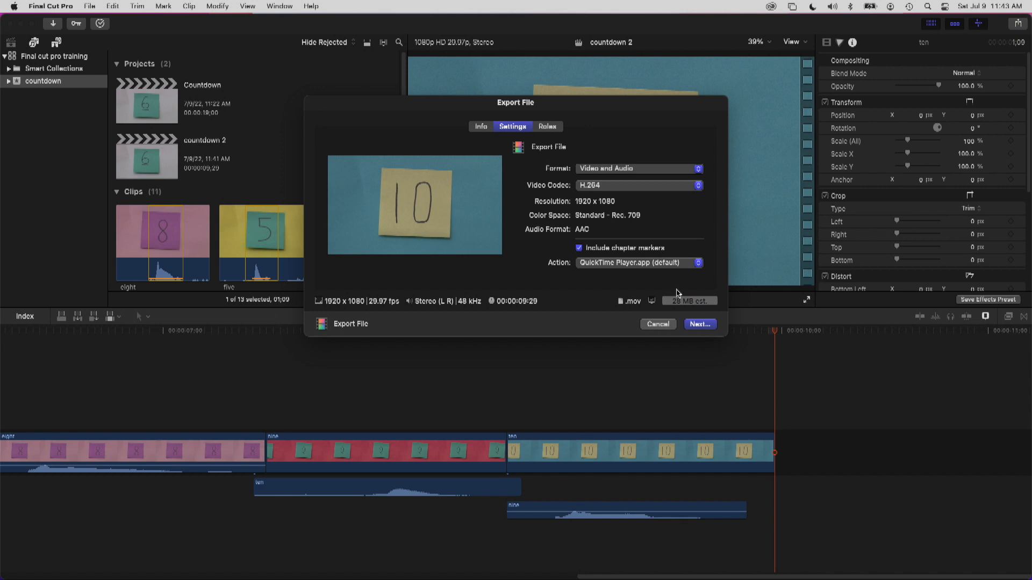
Step: Continue the H.264 export of countdown 2 and save it to the Desktop as "countdown excersize.mov"
{"action": "left_click", "coordinate": [693, 325]}
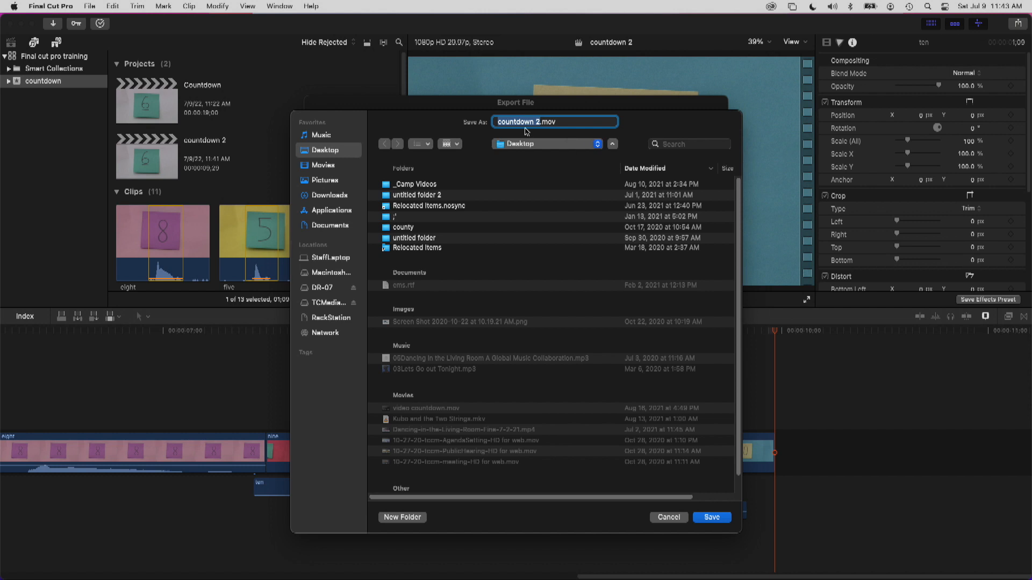
{"action": "left_click", "coordinate": [586, 120]}
{"action": "type", "text": "ex"}
{"action": "type", "text": "cel"}
{"action": "type", "text": "si"}
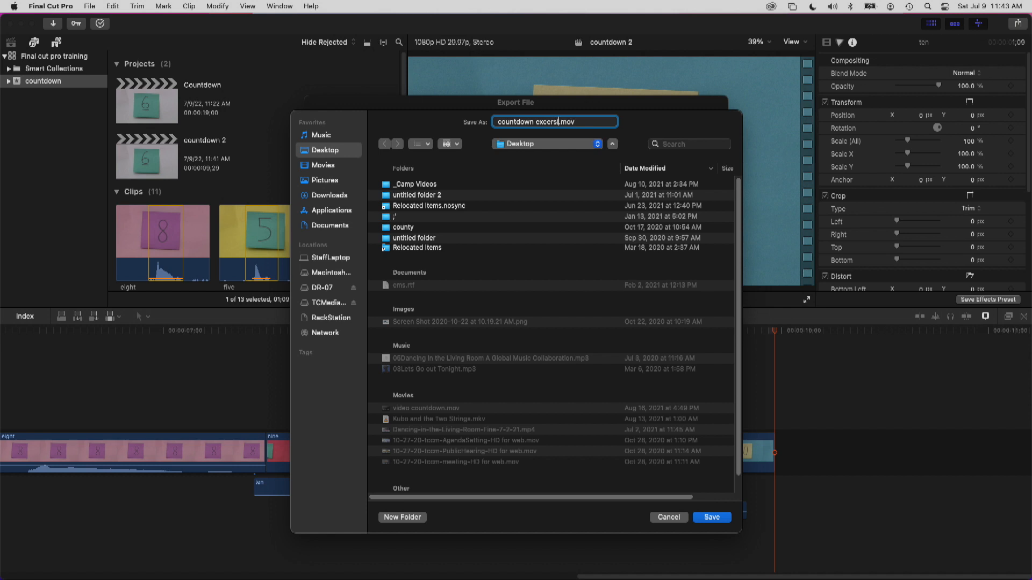
{"action": "type", "text": "ze"}
{"action": "key", "text": "Return"}
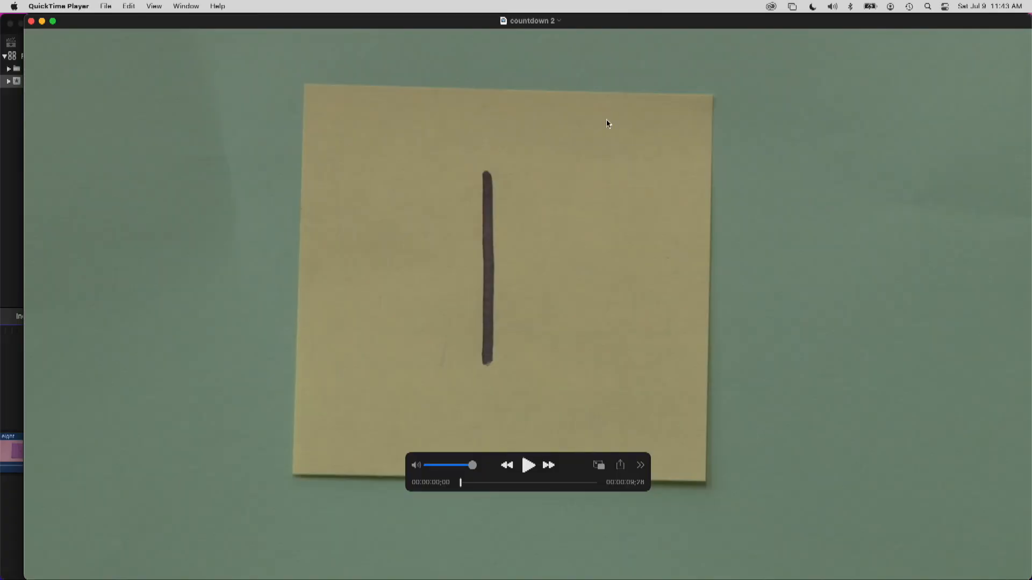
Step: Play the exported movie in QuickTime Player, close it, and review the sharing destinations in Final Cut Pro
{"action": "left_click", "coordinate": [527, 467]}
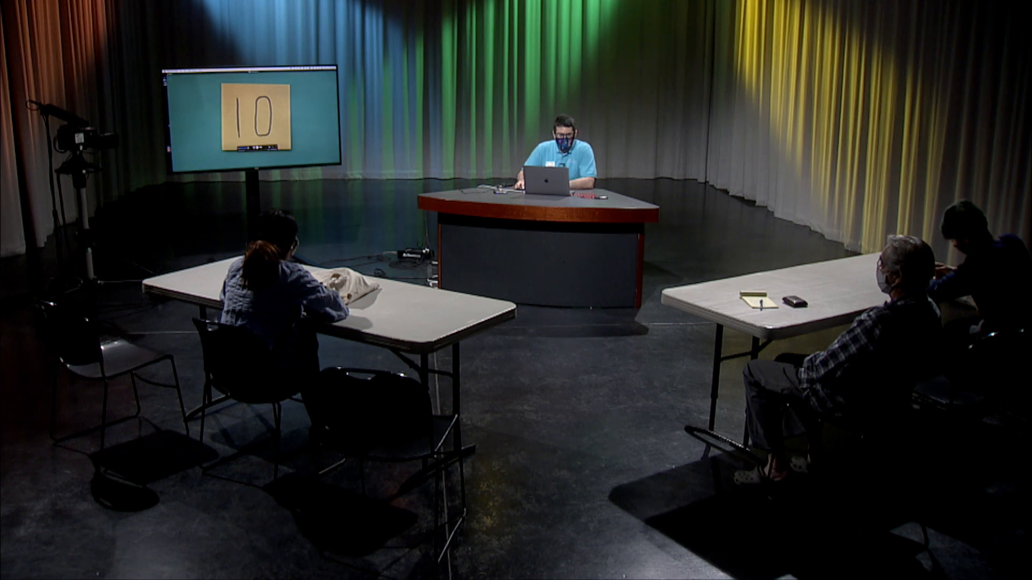
{"action": "key", "text": "Escape"}
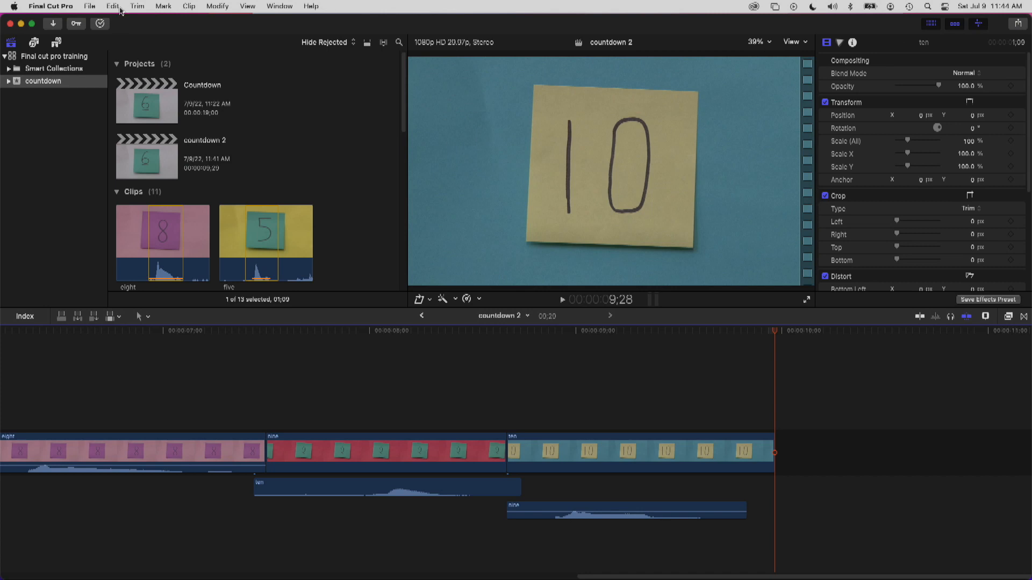
{"action": "left_click", "coordinate": [89, 6]}
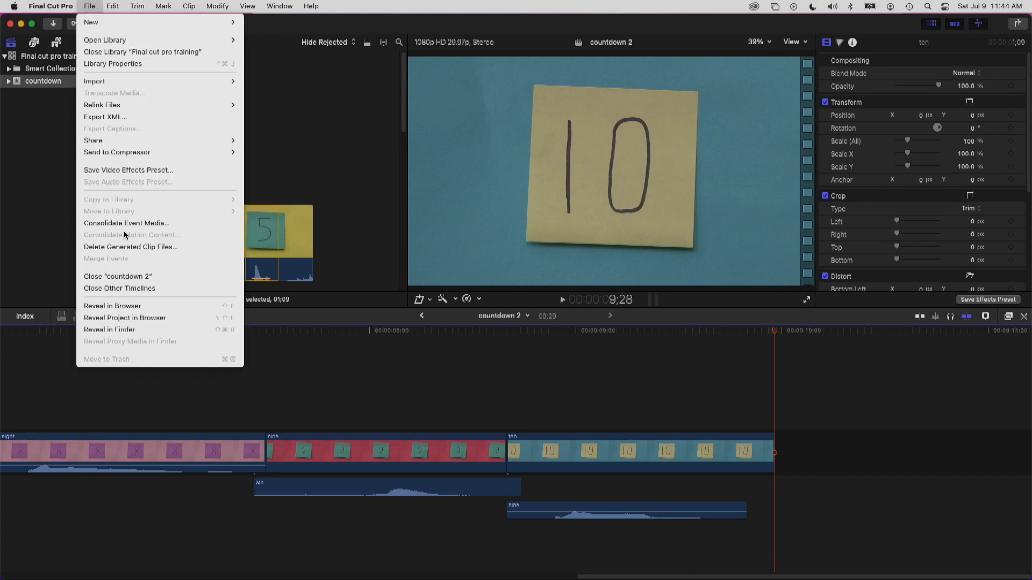
{"action": "mouse_move", "coordinate": [104, 145]}
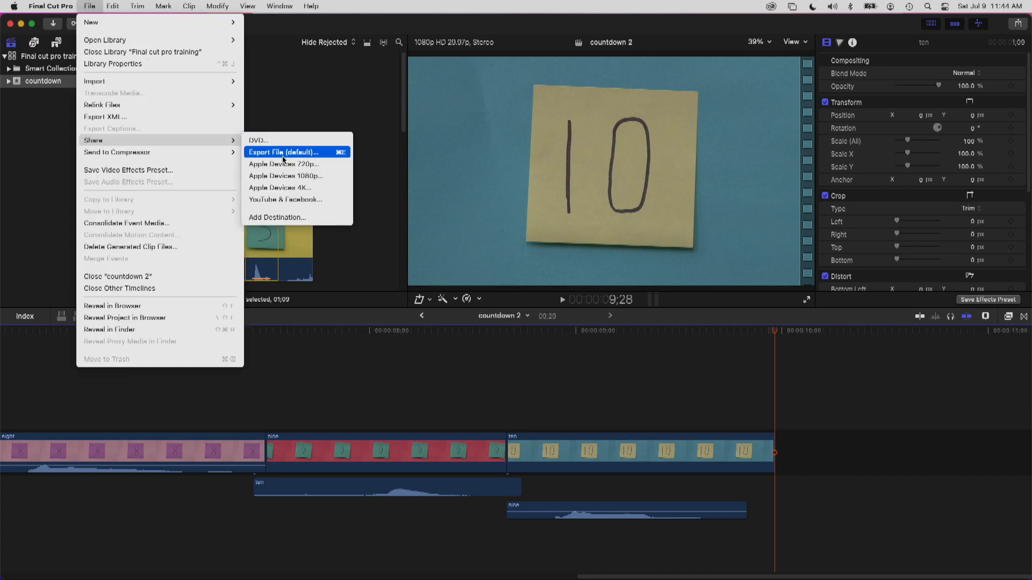
{"action": "left_click", "coordinate": [1012, 7]}
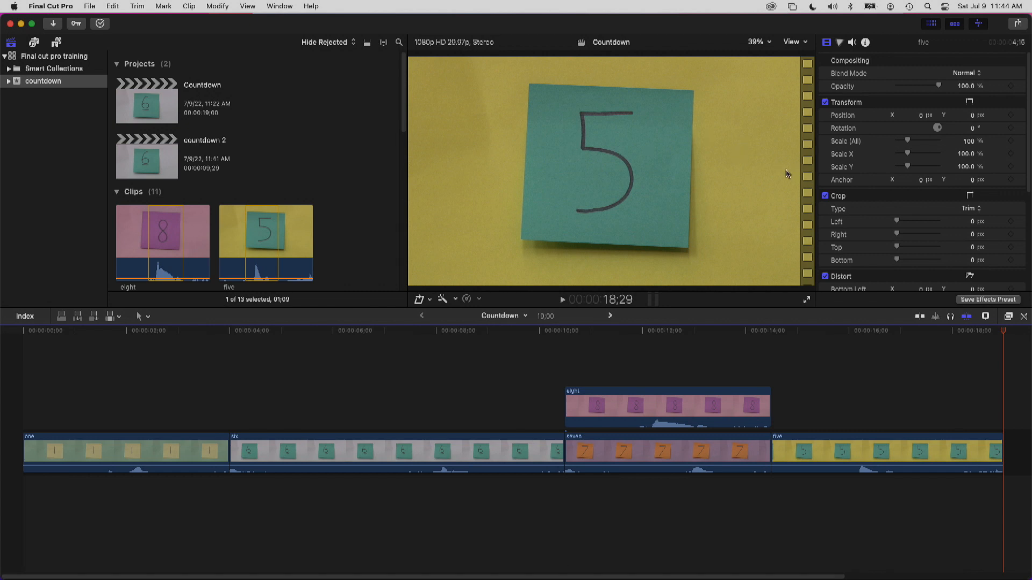
Step: Play the Countdown project's timeline starting from within the one clip
{"action": "scroll", "coordinate": [349, 279], "scroll_direction": "down", "scroll_amount": 5}
{"action": "left_click", "coordinate": [91, 334]}
{"action": "key", "text": "space"}
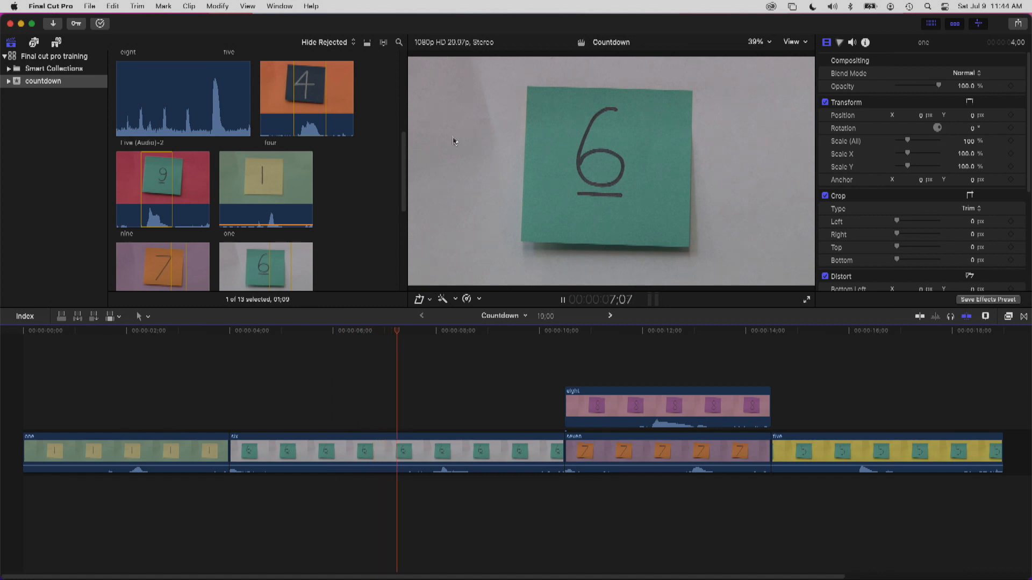
Step: Stop the timeline playback and export the browser's one clip as a movie file named "one.mov" on the Desktop
{"action": "key", "text": "space"}
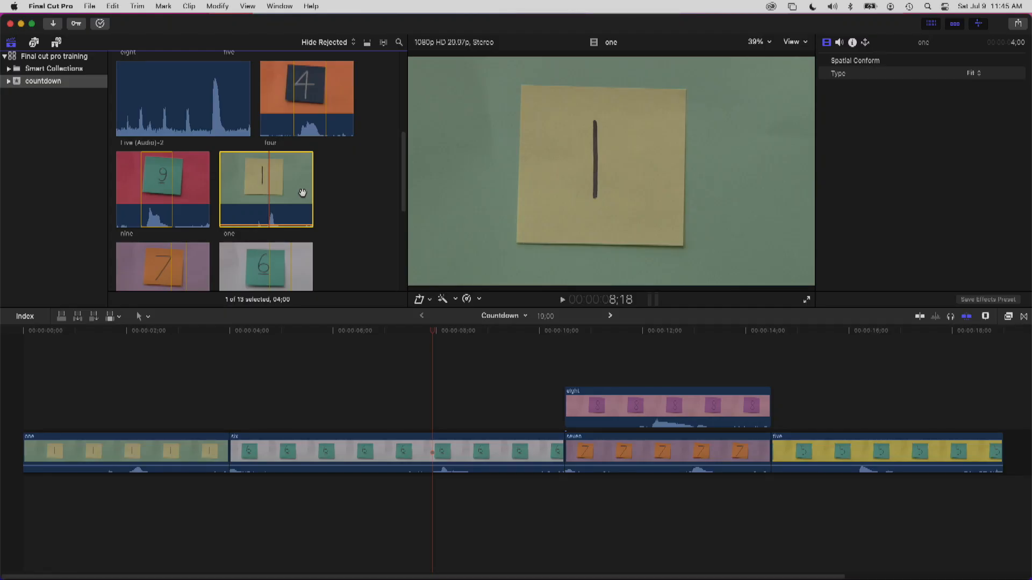
{"action": "left_click", "coordinate": [1017, 24]}
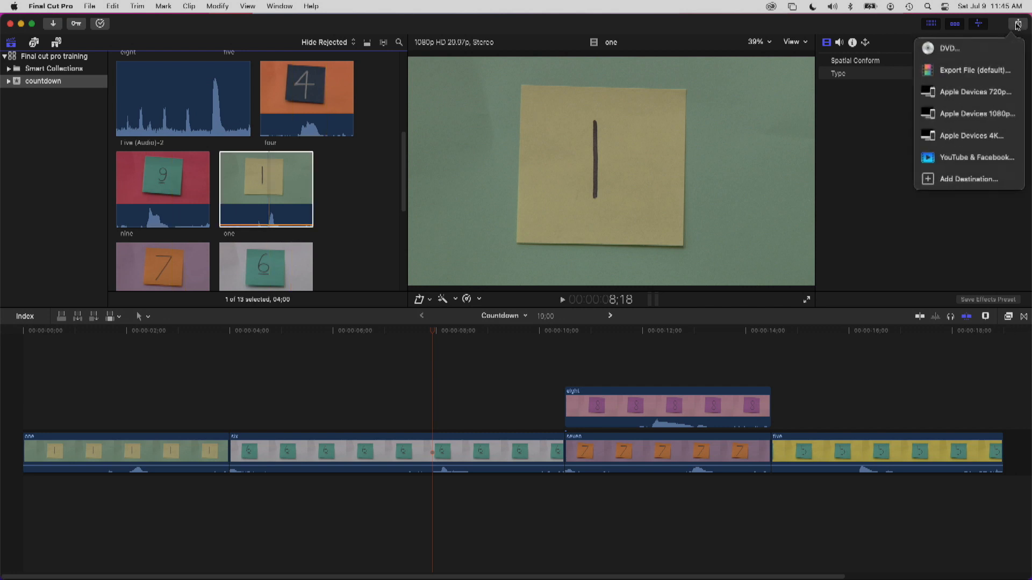
{"action": "left_click", "coordinate": [959, 70]}
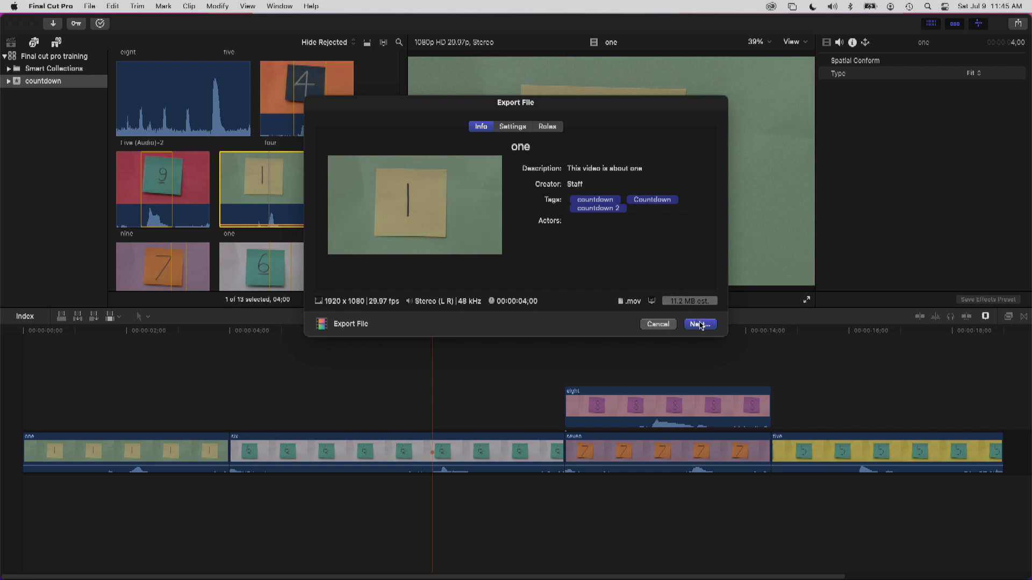
{"action": "left_click", "coordinate": [699, 325]}
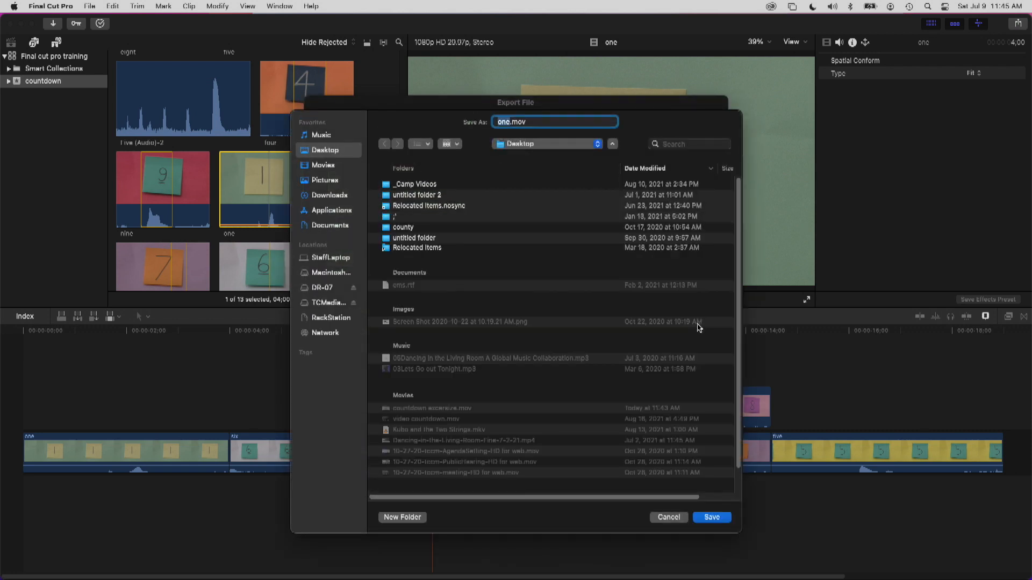
{"action": "left_click", "coordinate": [726, 515]}
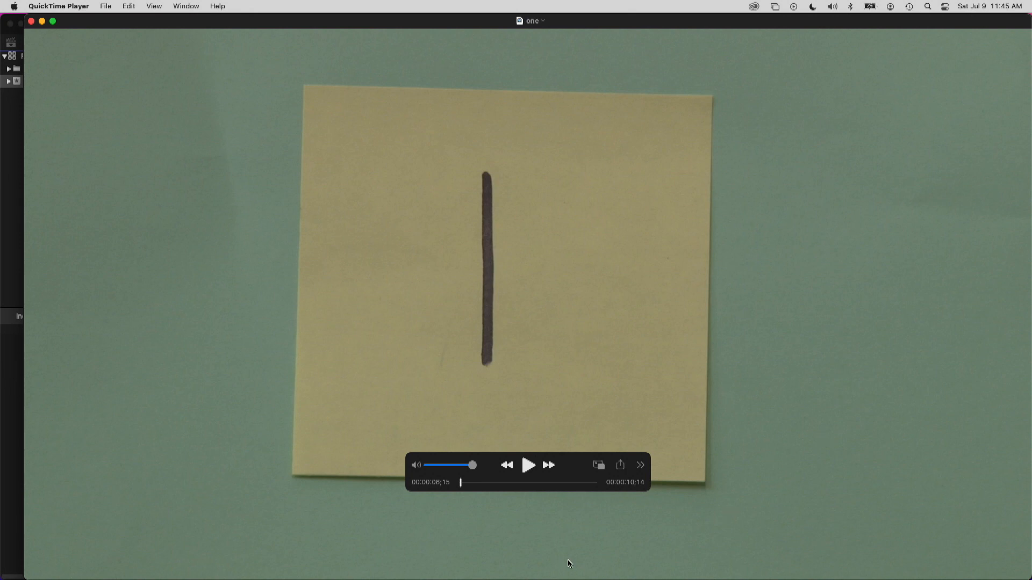
Step: Play the exported one movie in QuickTime Player, close it, and return to the Countdown timeline in Final Cut Pro at 6;05
{"action": "left_click", "coordinate": [527, 466]}
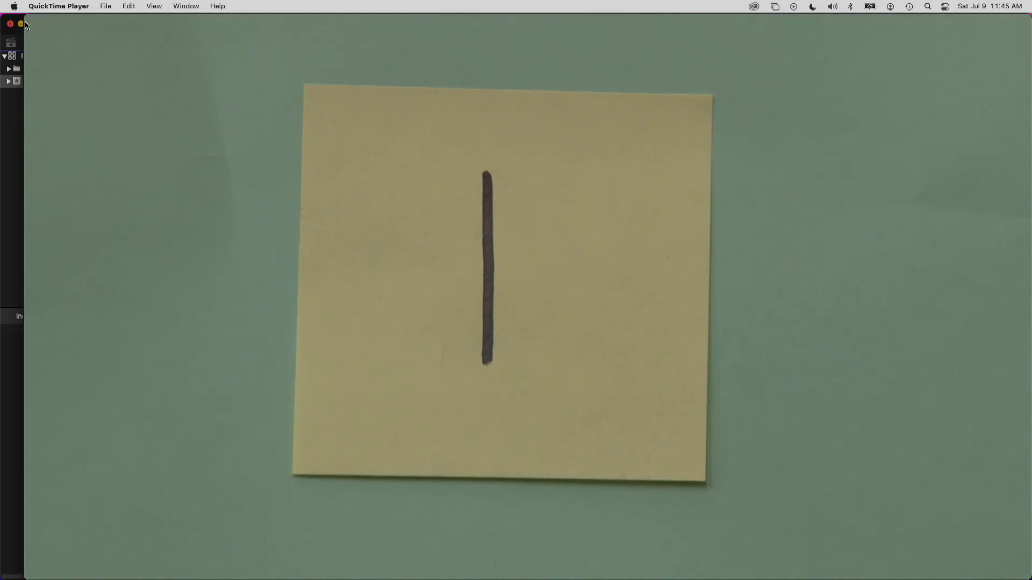
{"action": "left_click", "coordinate": [31, 21]}
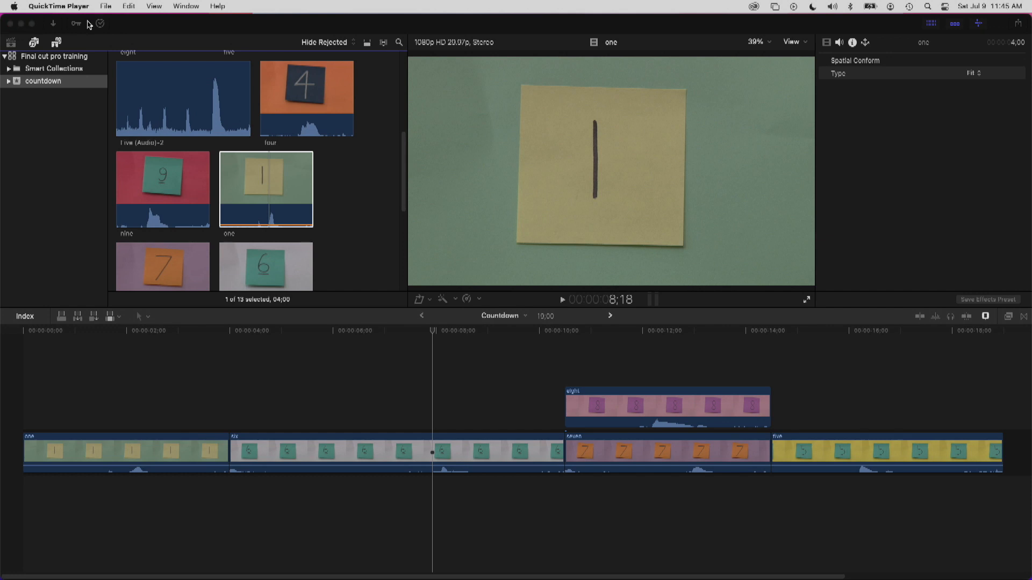
{"action": "left_click", "coordinate": [344, 332]}
{"action": "left_click", "coordinate": [342, 330]}
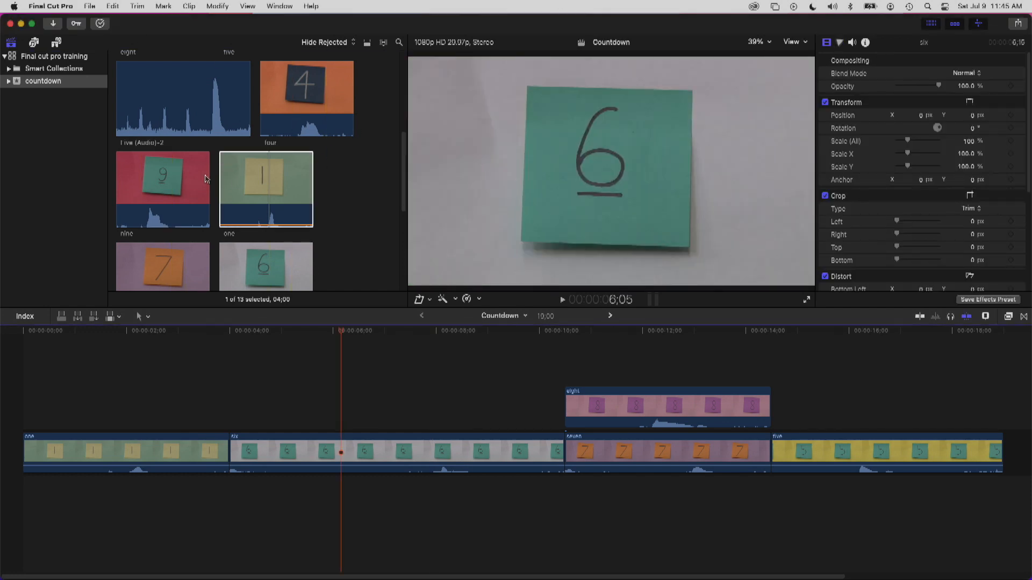
Step: Connect only the video of the nine clip's marked range above the six clip at 5;23
{"action": "left_click", "coordinate": [150, 190]}
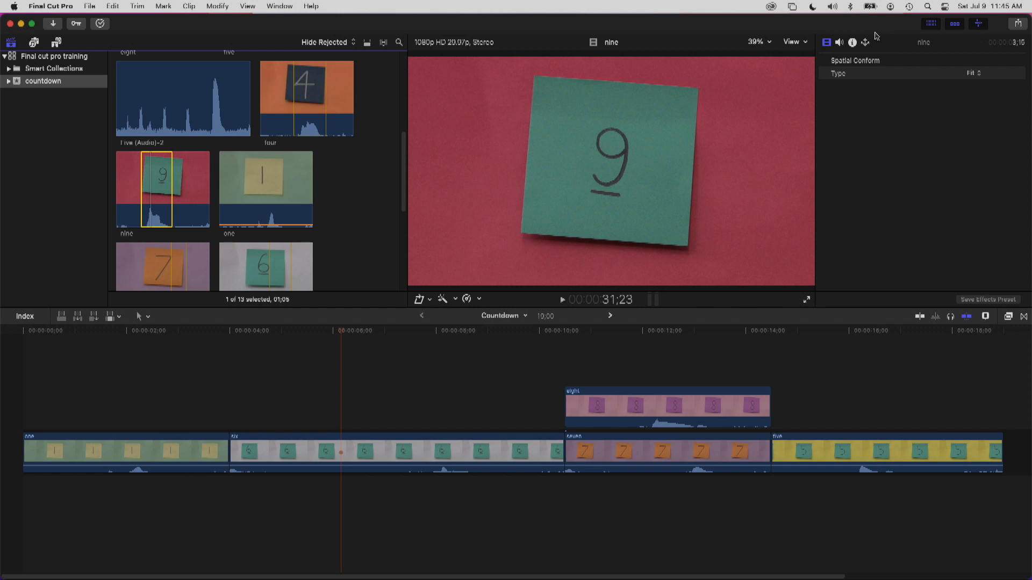
{"action": "left_click", "coordinate": [459, 334]}
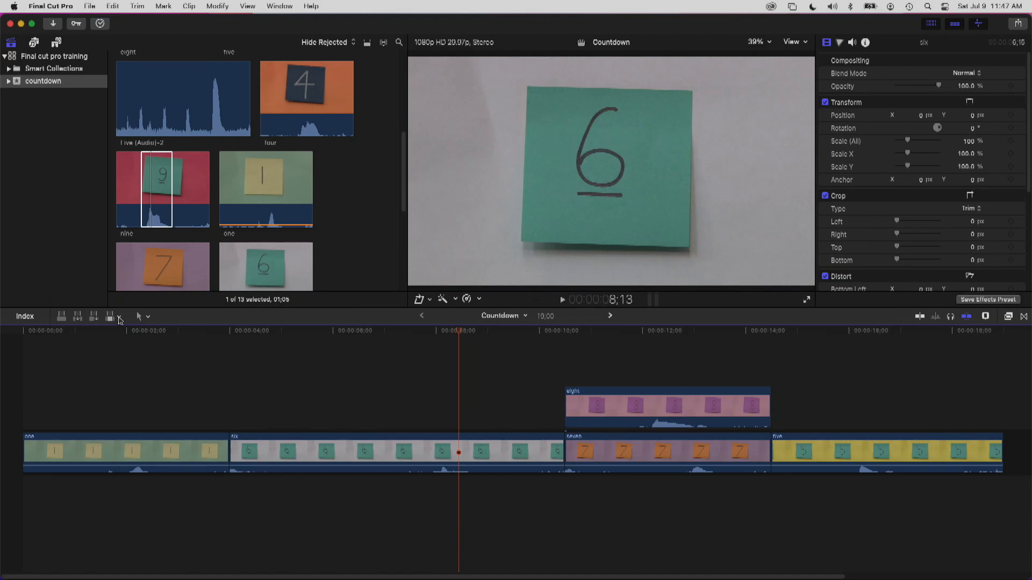
{"action": "left_click", "coordinate": [120, 318]}
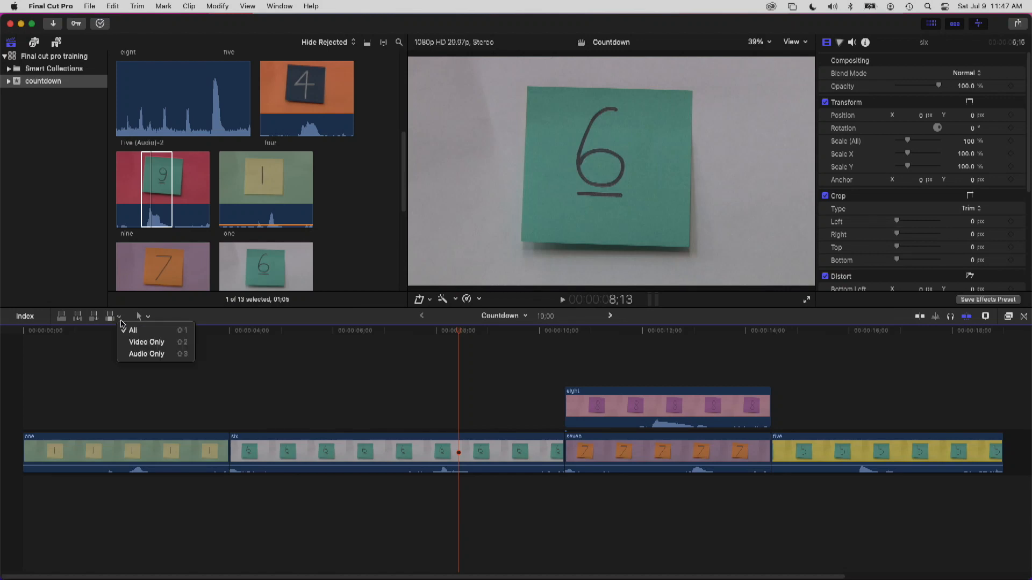
{"action": "left_click", "coordinate": [143, 347]}
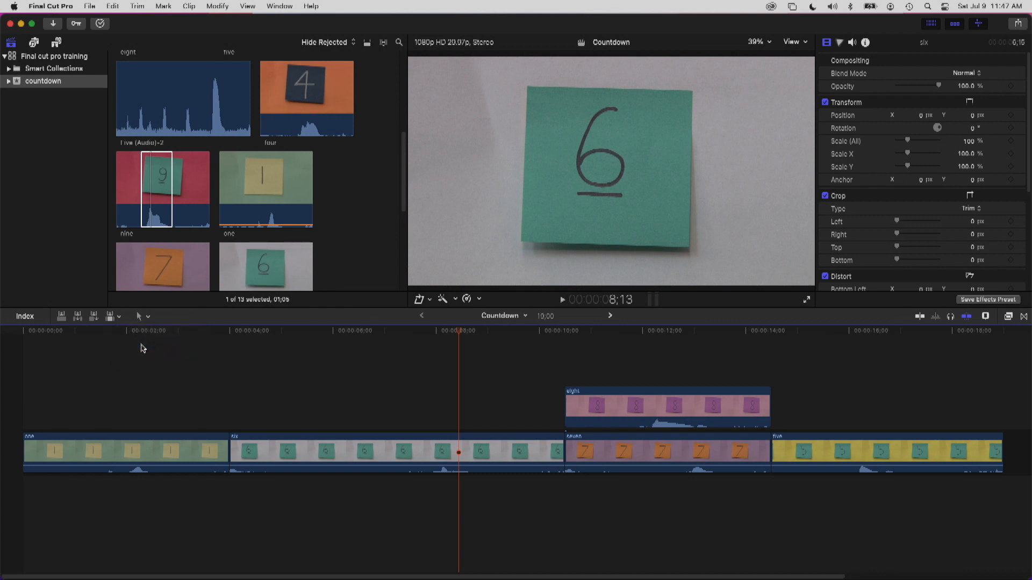
{"action": "left_click", "coordinate": [160, 181]}
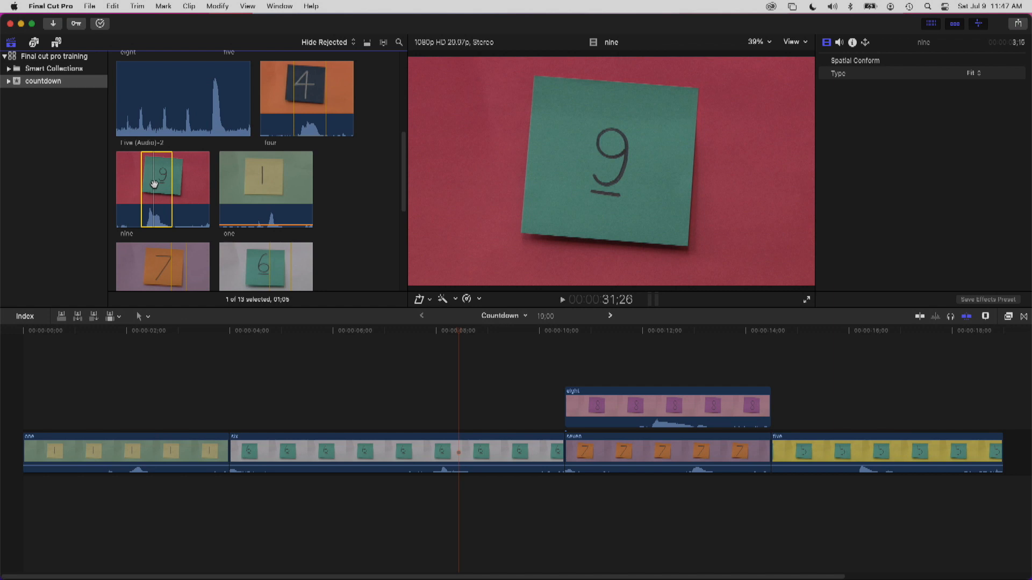
{"action": "left_click", "coordinate": [321, 336]}
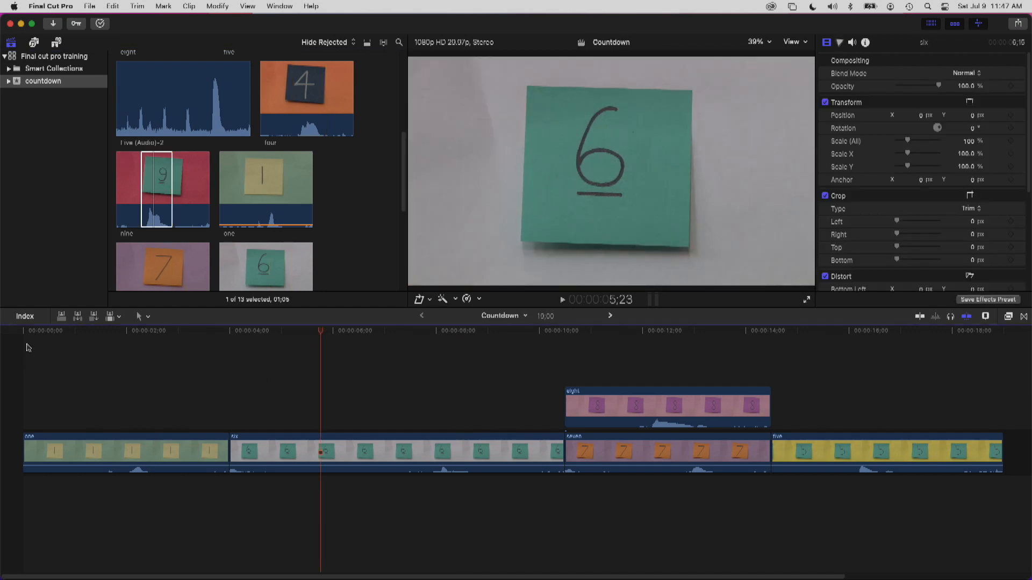
{"action": "left_click", "coordinate": [63, 318]}
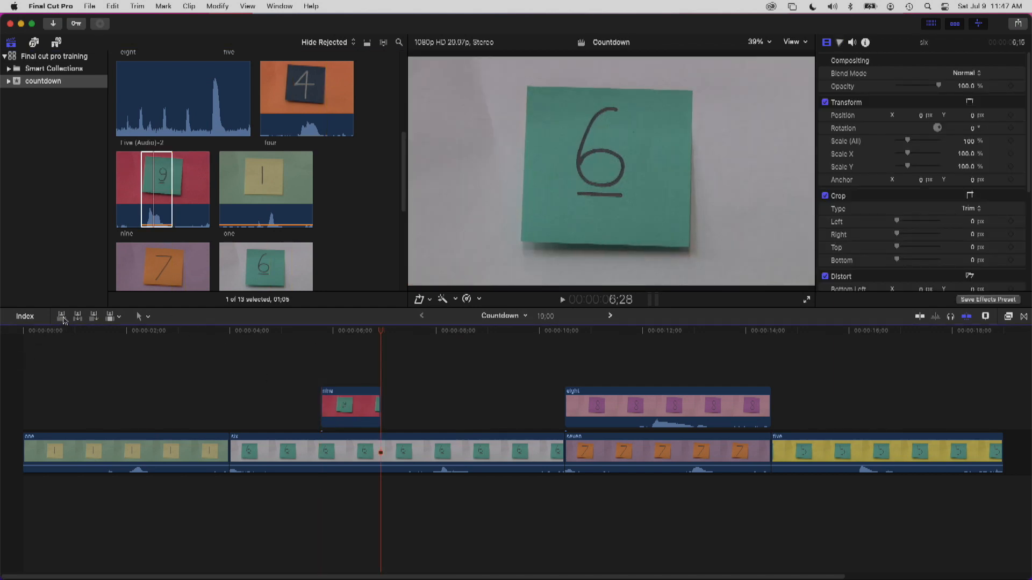
Step: Play the timeline from the start of the connected nine clip and stop within the six clip at 7;14
{"action": "left_click", "coordinate": [322, 329]}
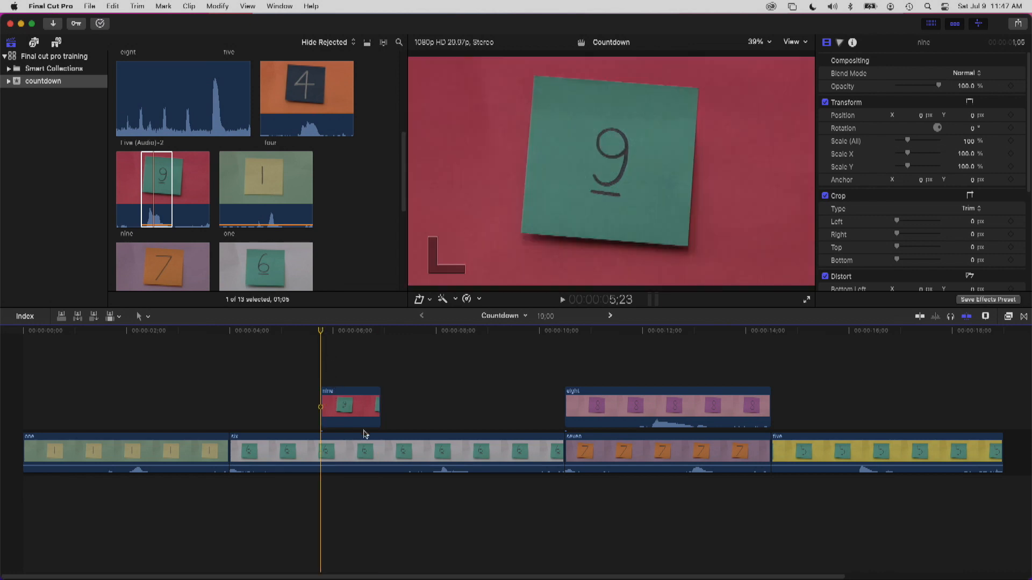
{"action": "key", "text": "l"}
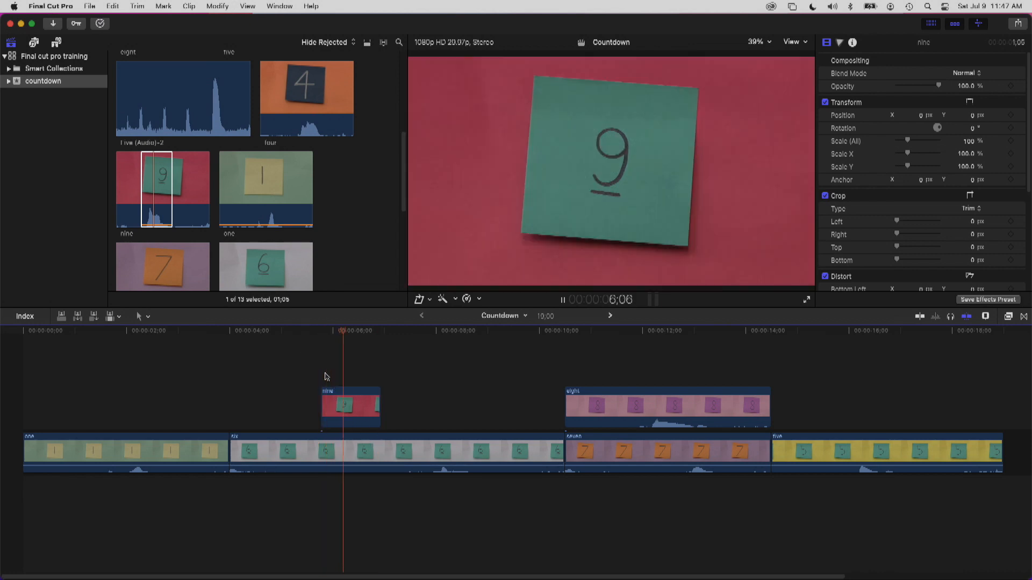
{"action": "key", "text": "k"}
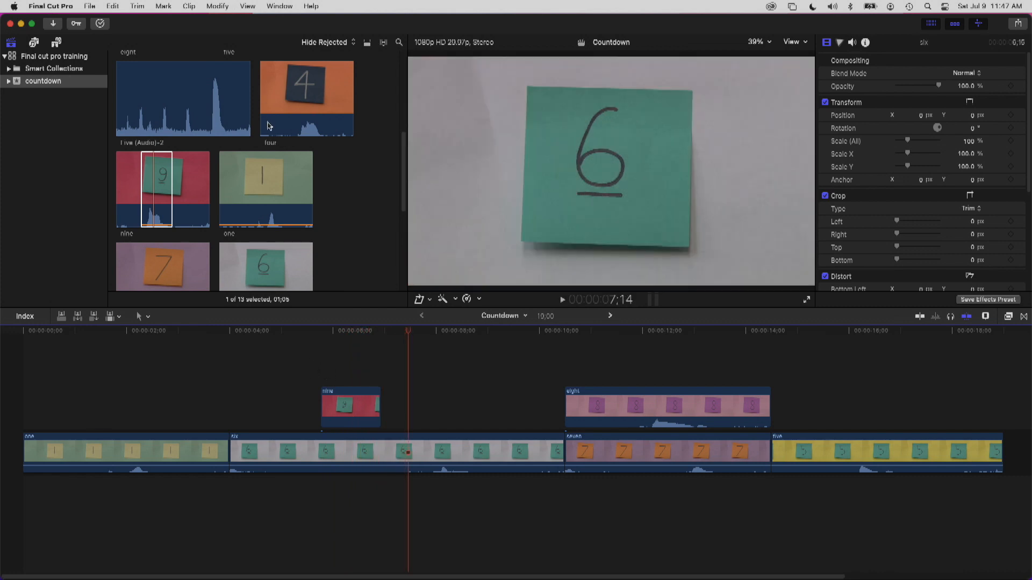
Step: Insert only the audio of the one clip into the primary storyline at 7;14, splitting the six clip
{"action": "left_click", "coordinate": [264, 186]}
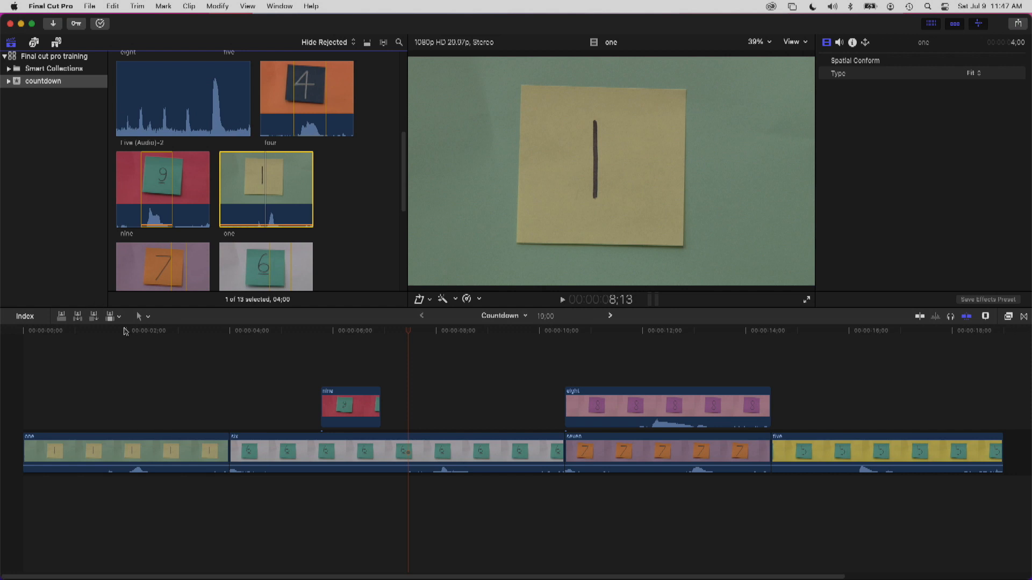
{"action": "left_click", "coordinate": [121, 318]}
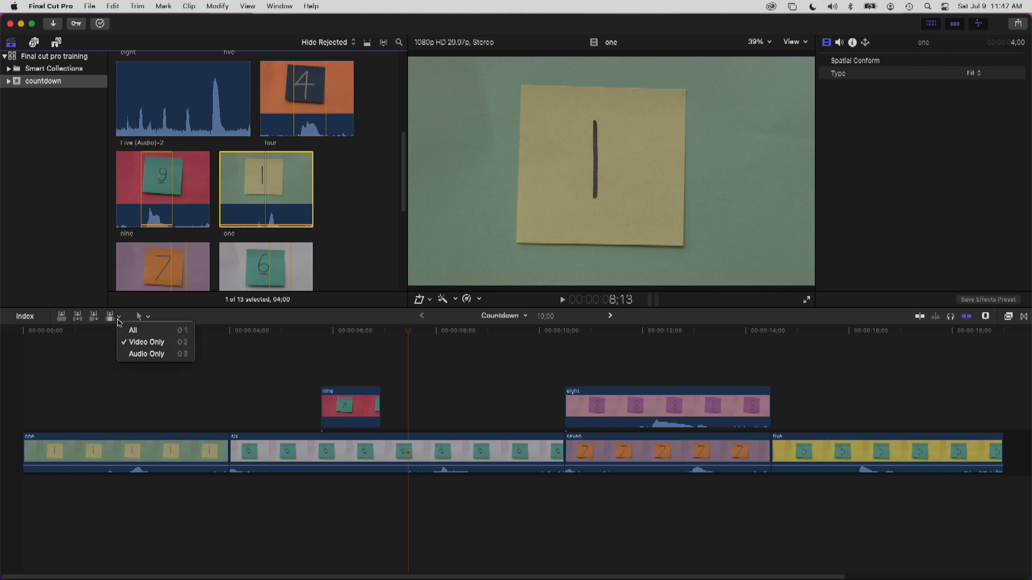
{"action": "left_click", "coordinate": [133, 356]}
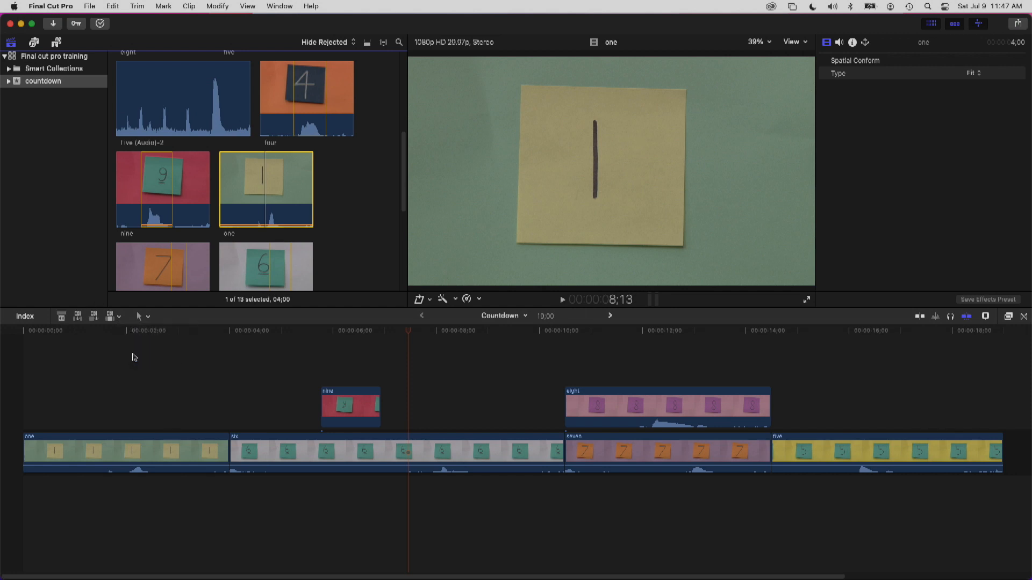
{"action": "left_click", "coordinate": [78, 317]}
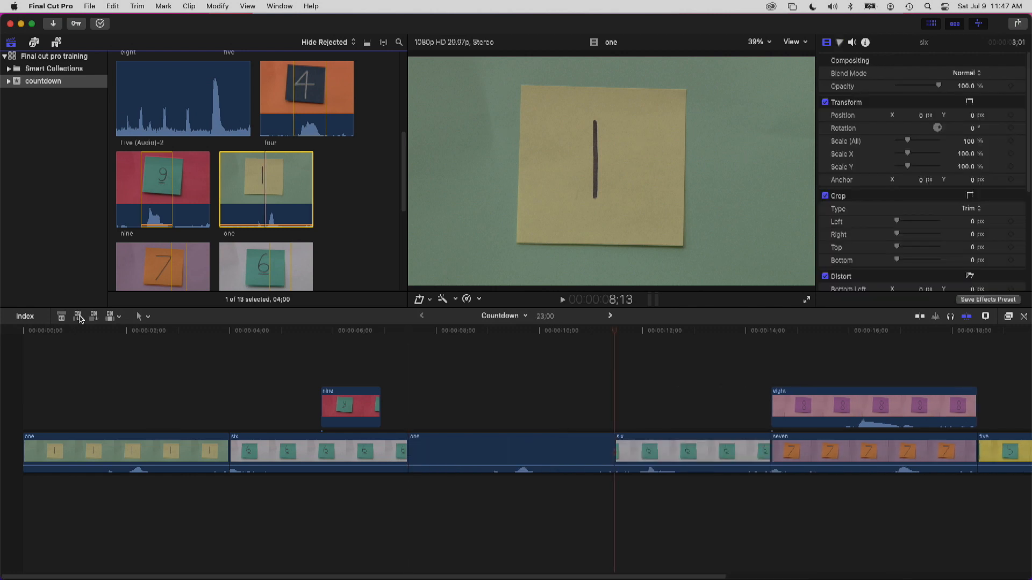
Step: Play the timeline from 6;14 through the inserted audio-only one clip and stop at 13;12
{"action": "left_click", "coordinate": [359, 331]}
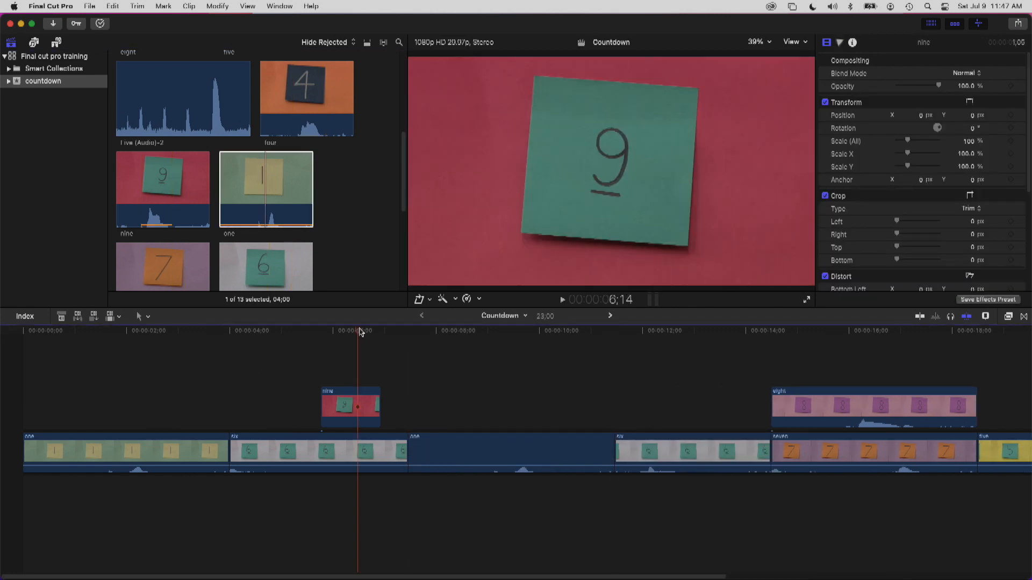
{"action": "key", "text": "space"}
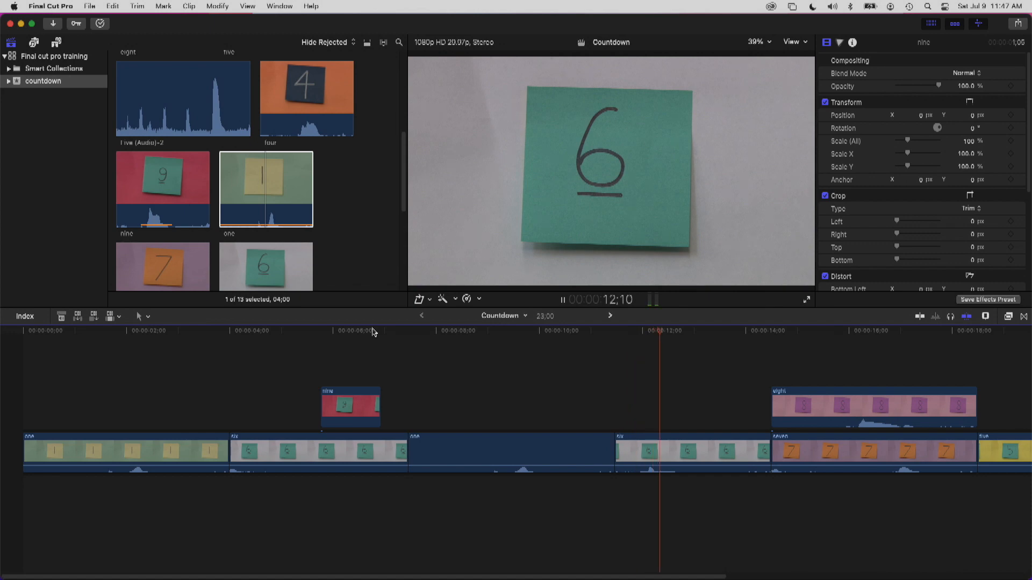
{"action": "key", "text": "space"}
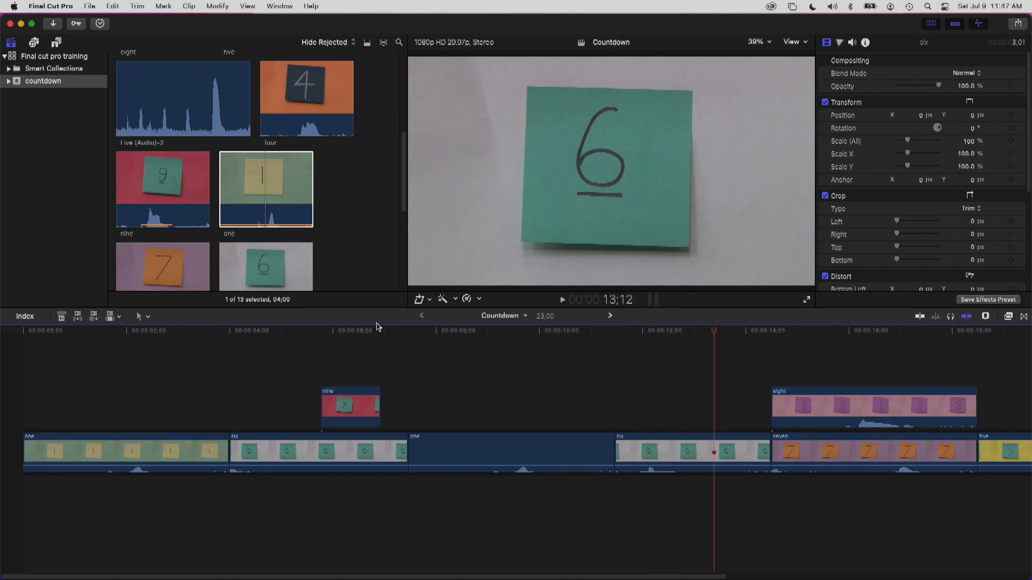
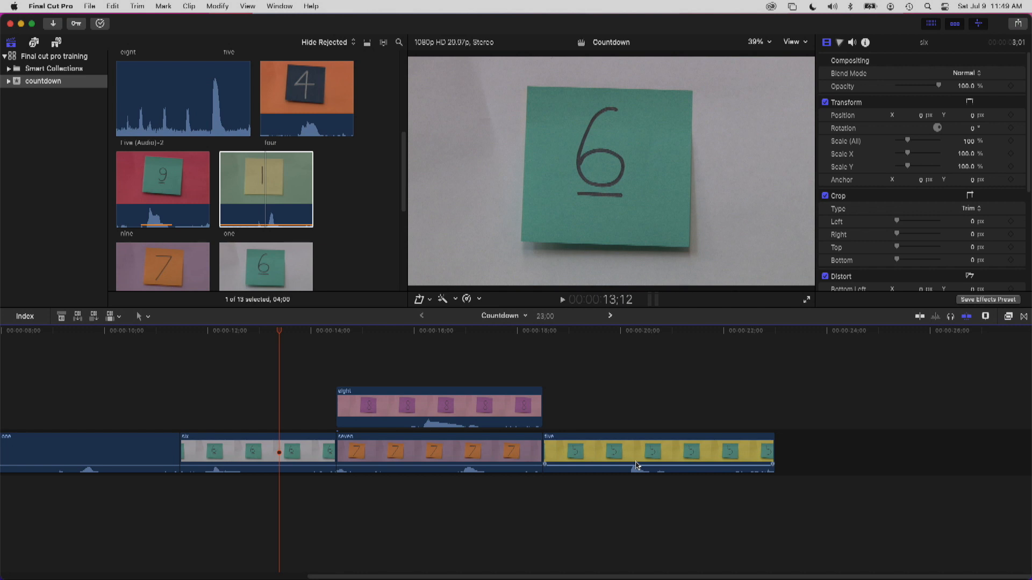
Step: Delete the seven clip from the primary storyline along with its connected eight clip, and undo the deletion
{"action": "left_click_drag", "start_coordinate": [401, 426], "coordinate": [420, 413]}
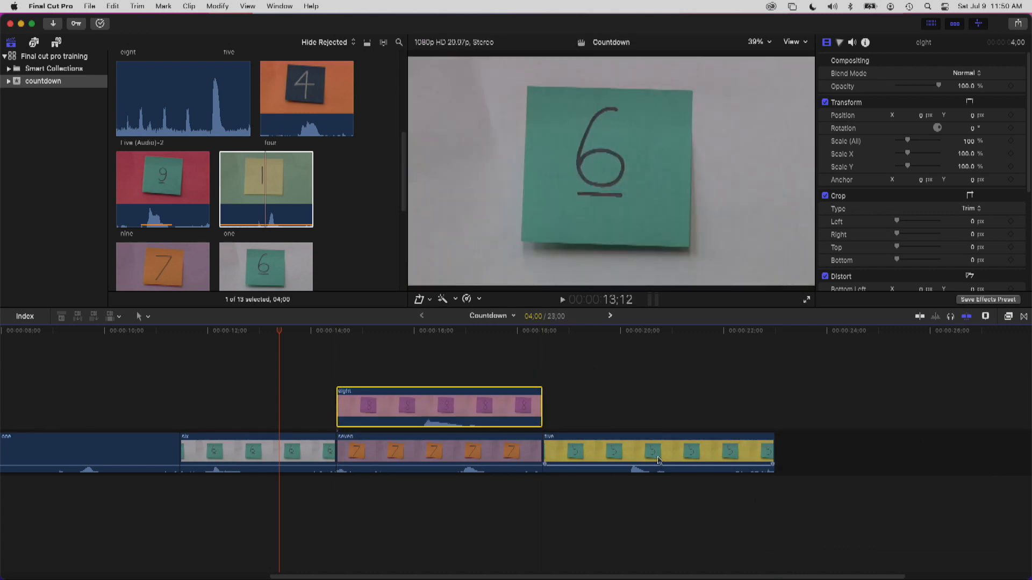
{"action": "left_click", "coordinate": [416, 456]}
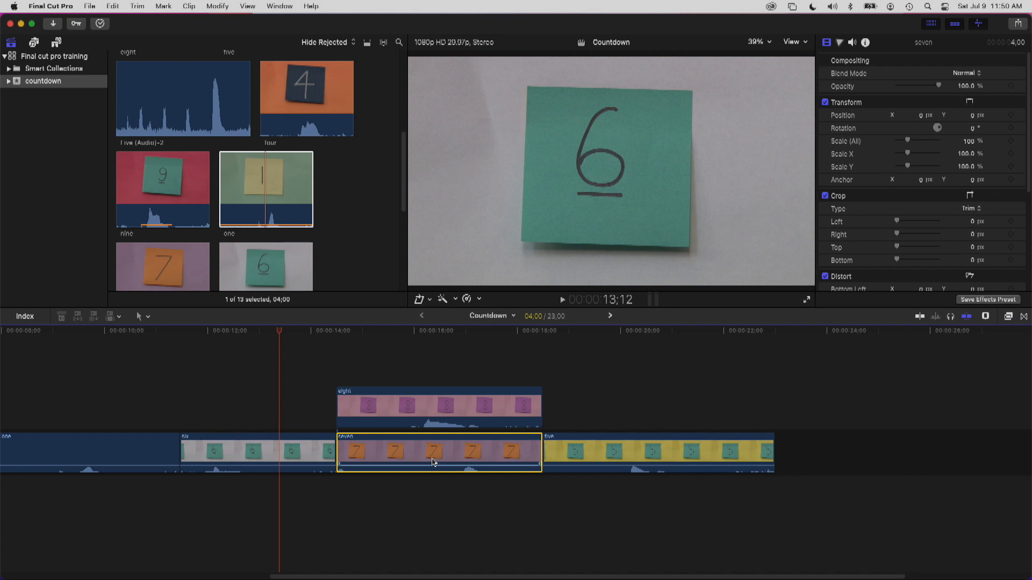
{"action": "key", "text": "Delete"}
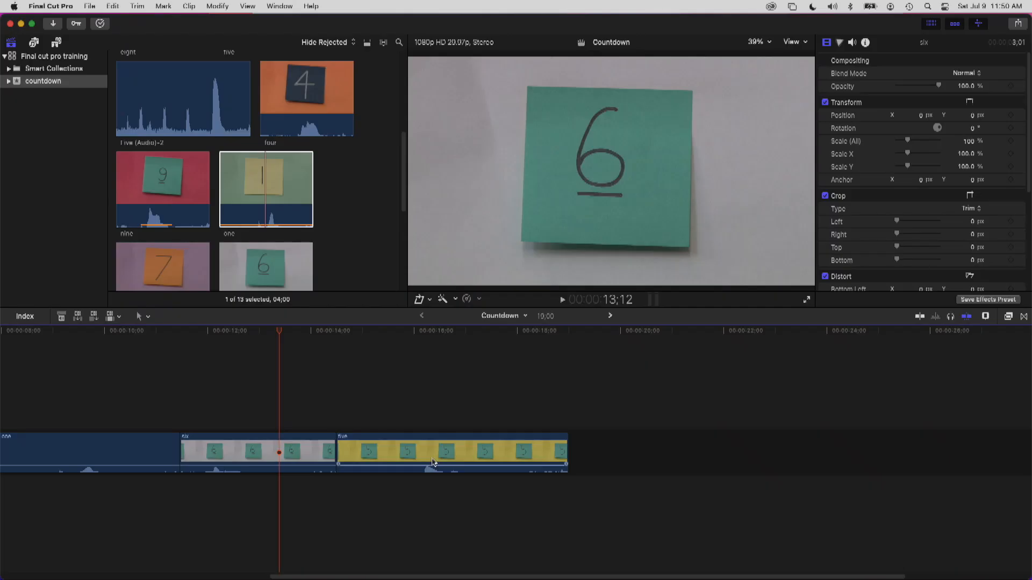
{"action": "key", "text": "super+z"}
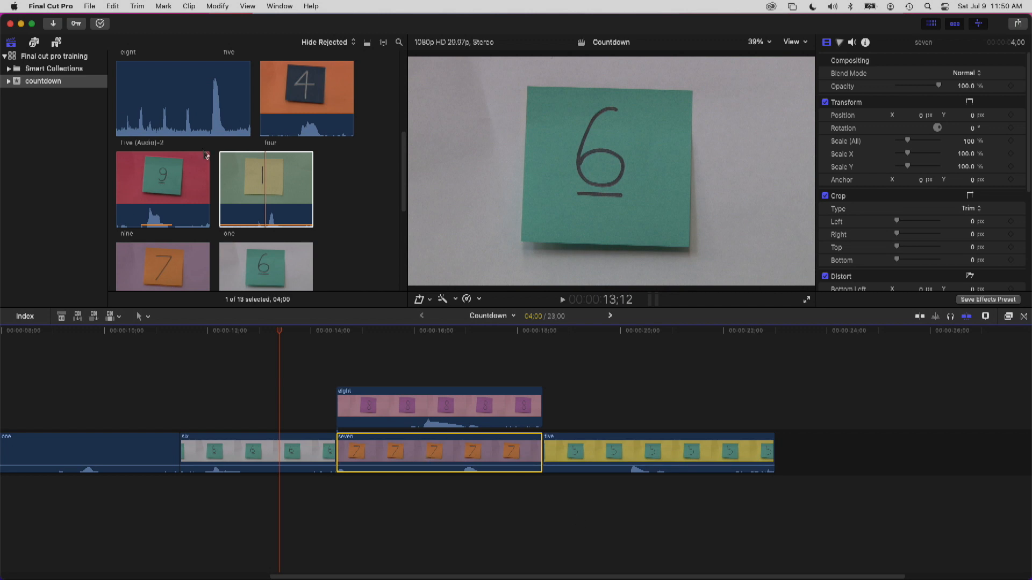
{"action": "left_click", "coordinate": [112, 6]}
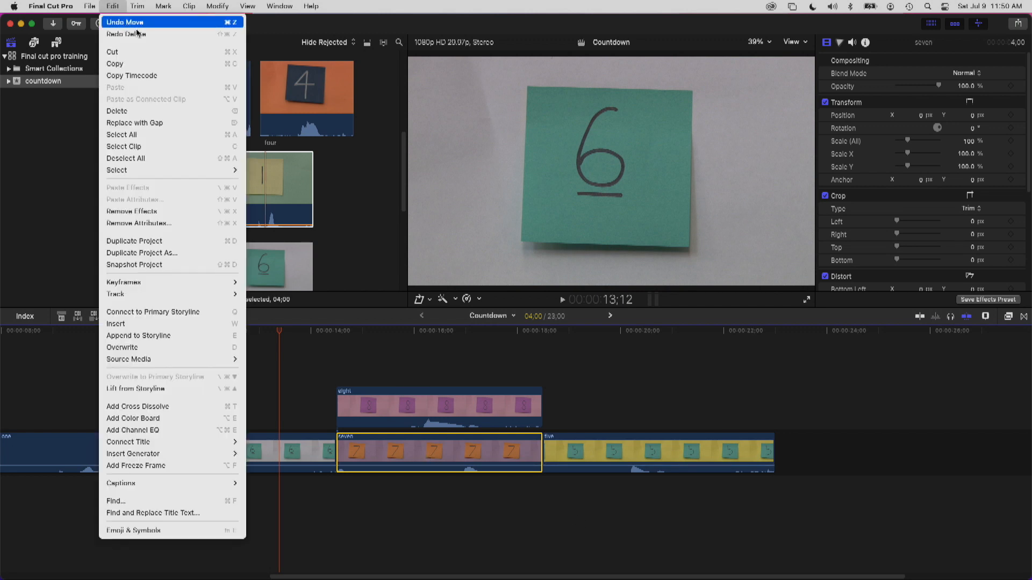
{"action": "left_click", "coordinate": [464, 337]}
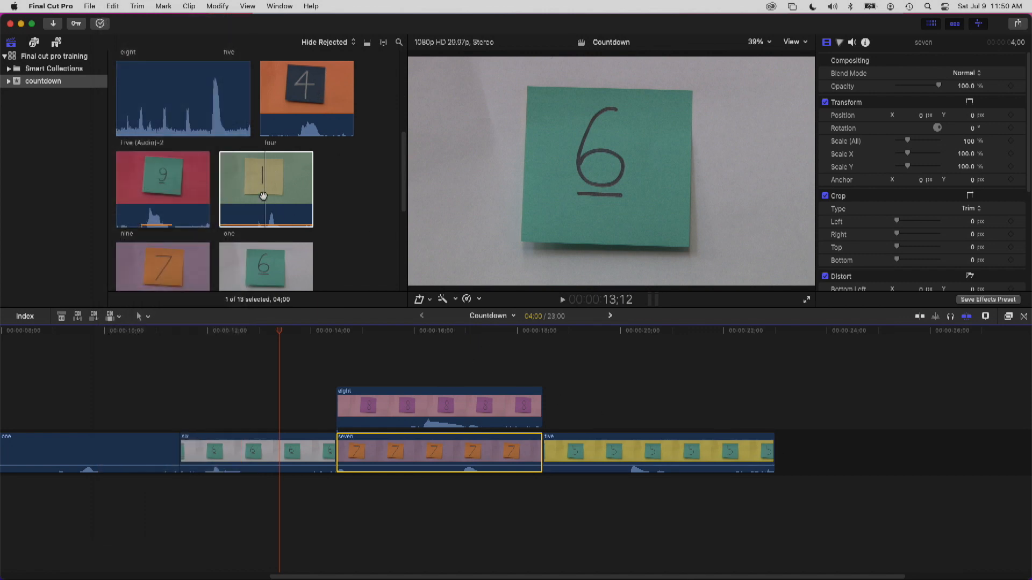
Step: Set clip edits to include all media and connect the nine clip's marked range beneath the start of the seven clip
{"action": "mouse_move", "coordinate": [148, 185]}
{"action": "left_mouse_down"}
{"action": "mouse_move", "coordinate": [152, 175]}
{"action": "mouse_move", "coordinate": [345, 456]}
{"action": "mouse_move", "coordinate": [360, 496]}
{"action": "mouse_move", "coordinate": [342, 491]}
{"action": "mouse_move", "coordinate": [153, 199]}
{"action": "left_mouse_up"}
{"action": "left_click", "coordinate": [119, 316]}
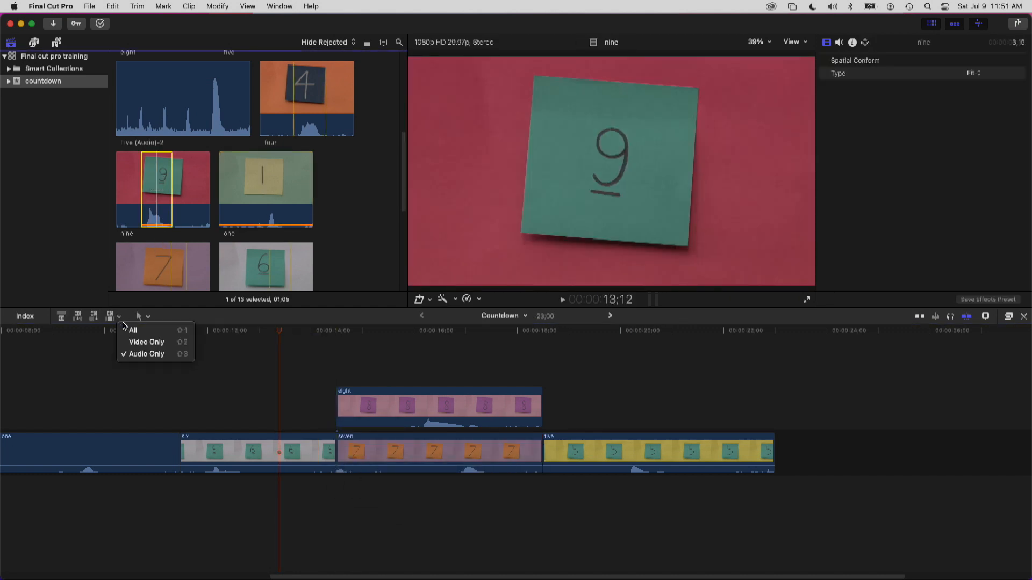
{"action": "left_click", "coordinate": [132, 330]}
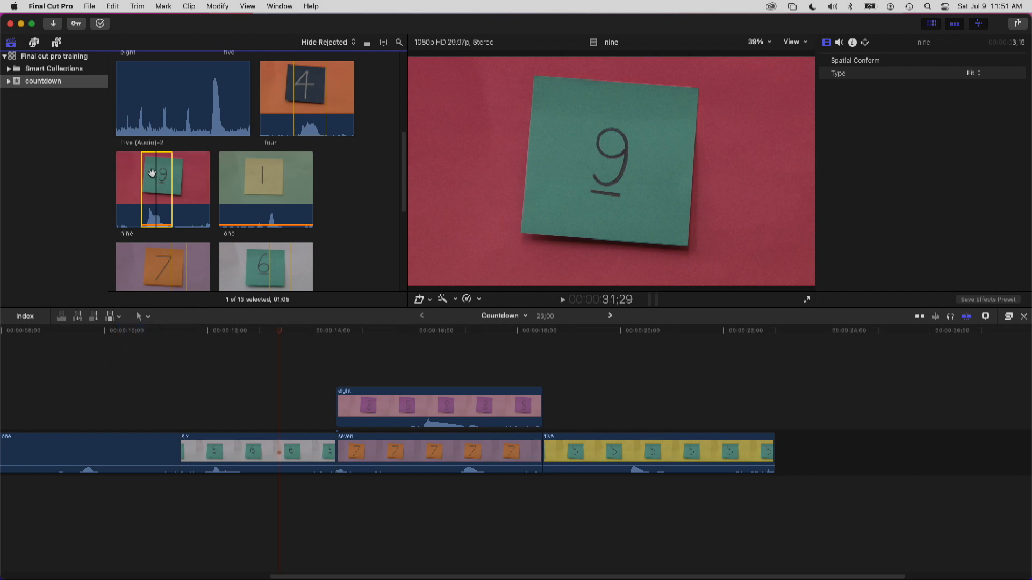
{"action": "left_click_drag", "start_coordinate": [154, 169], "coordinate": [525, 499]}
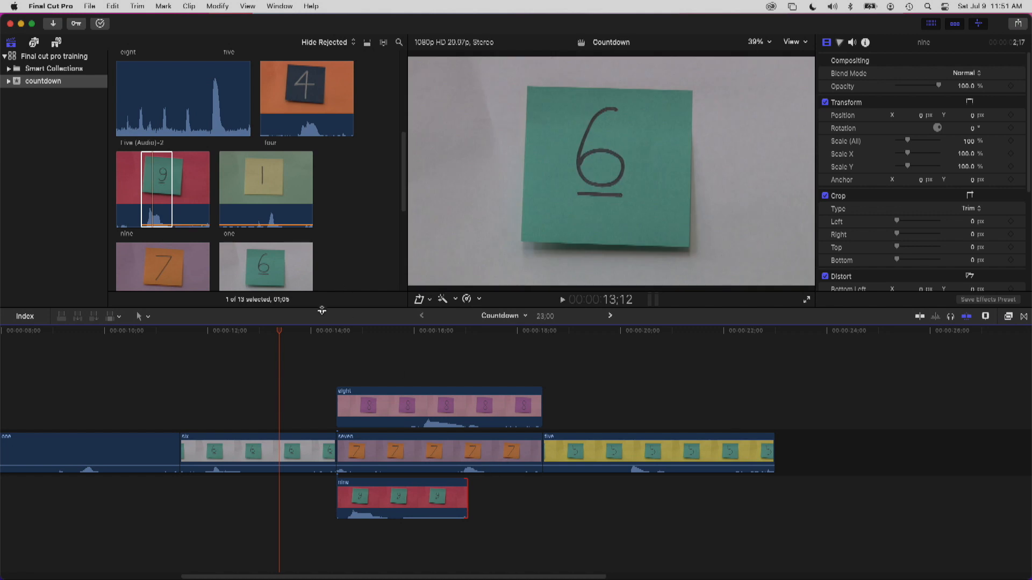
Step: Connect the whole one clip above the eight clip at the start of the seven clip, and lower its opacity to roughly half
{"action": "left_click_drag", "start_coordinate": [349, 332], "coordinate": [373, 353]}
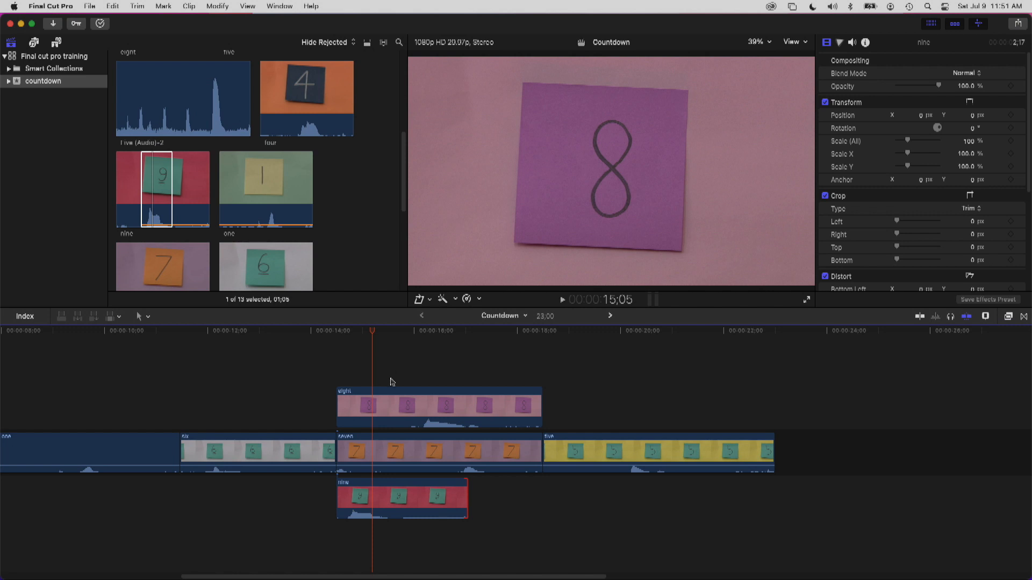
{"action": "left_click_drag", "start_coordinate": [267, 176], "coordinate": [384, 335]}
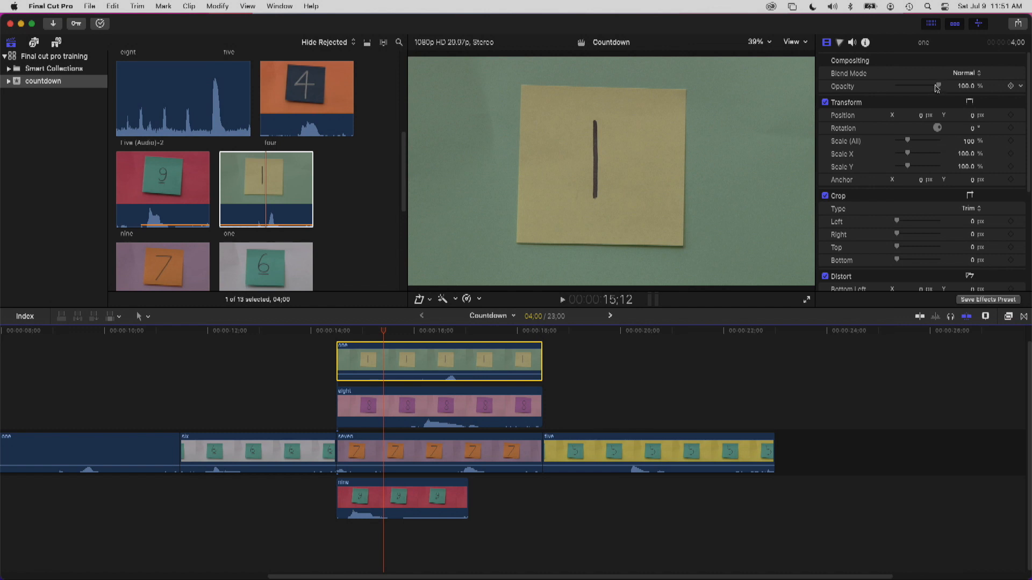
{"action": "left_click_drag", "start_coordinate": [936, 88], "coordinate": [920, 89]}
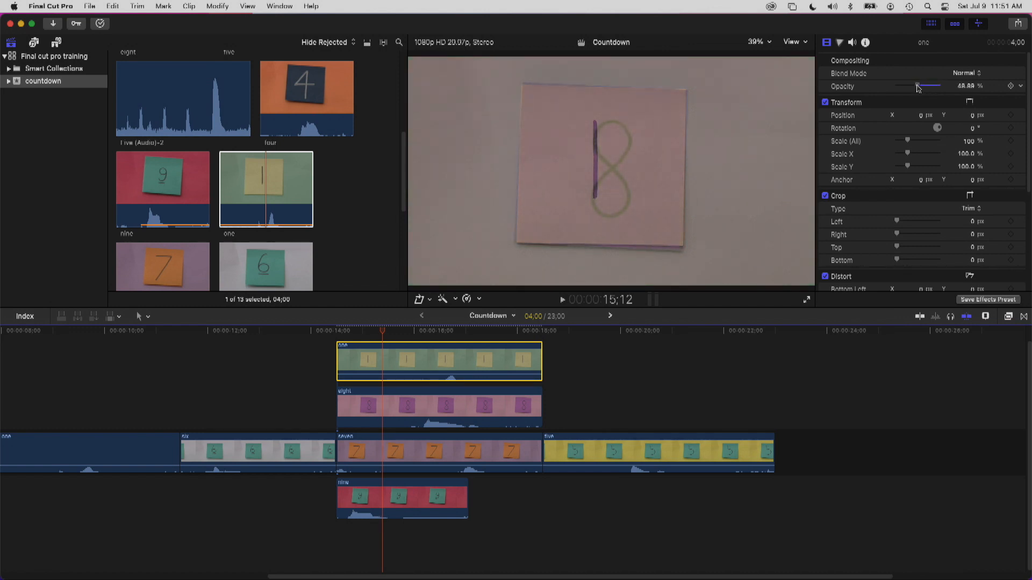
Step: Lower the connected eight clip's opacity to about 37%, and reduce the seven clip's opacity so the stacked images blend
{"action": "left_click", "coordinate": [403, 413]}
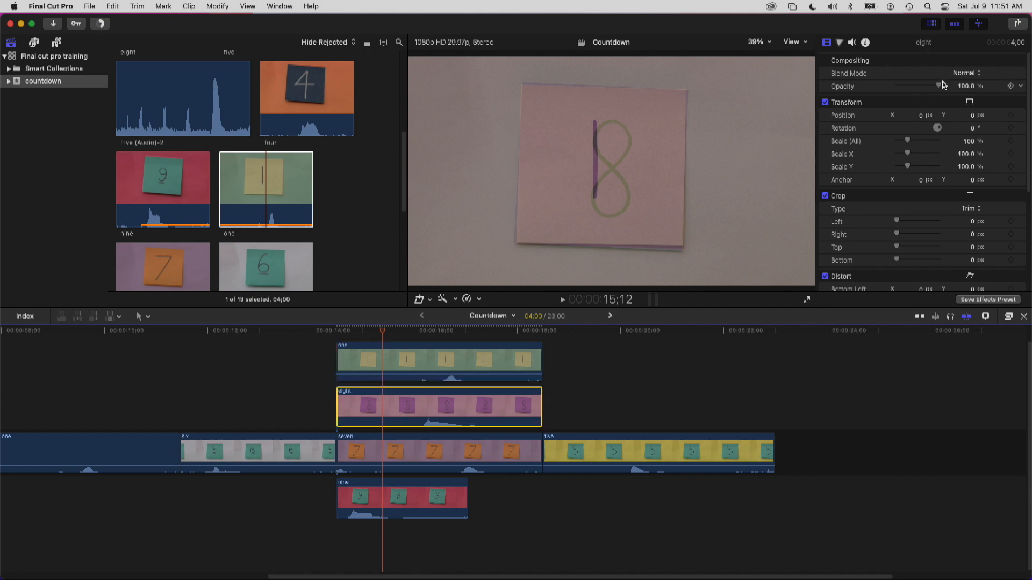
{"action": "left_click_drag", "start_coordinate": [938, 88], "coordinate": [911, 90]}
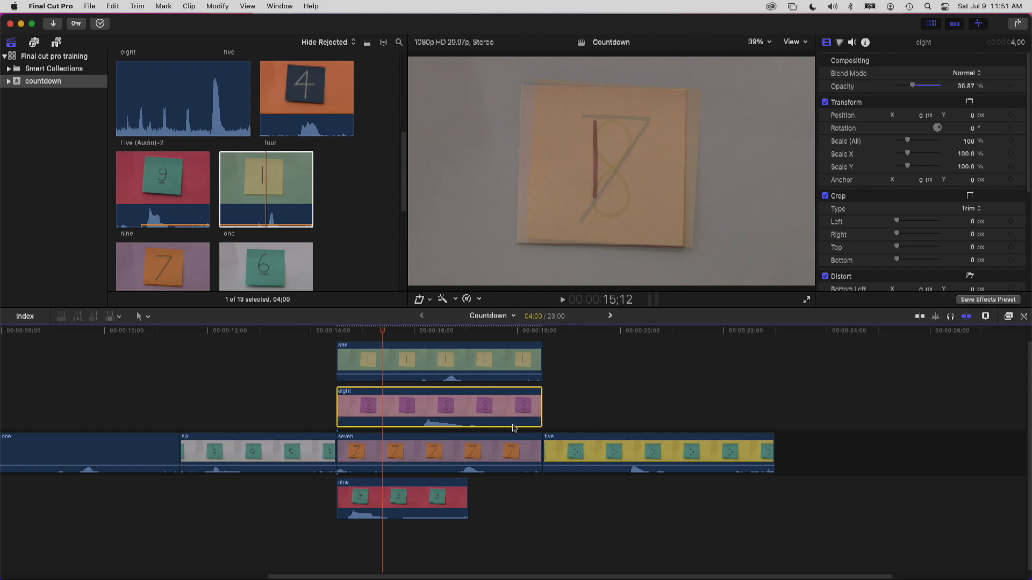
{"action": "left_click", "coordinate": [405, 461]}
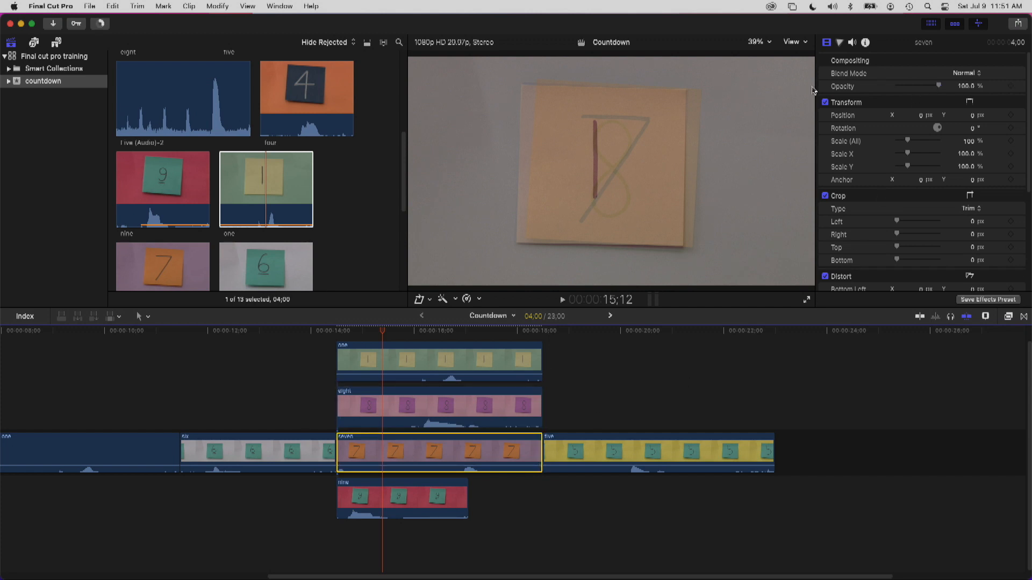
{"action": "left_click_drag", "start_coordinate": [940, 89], "coordinate": [938, 90]}
{"action": "left_click_drag", "start_coordinate": [906, 92], "coordinate": [912, 92]}
Step: Restore the connected one clip's opacity to 100% and set its blend mode to Subtract
{"action": "left_click", "coordinate": [387, 356]}
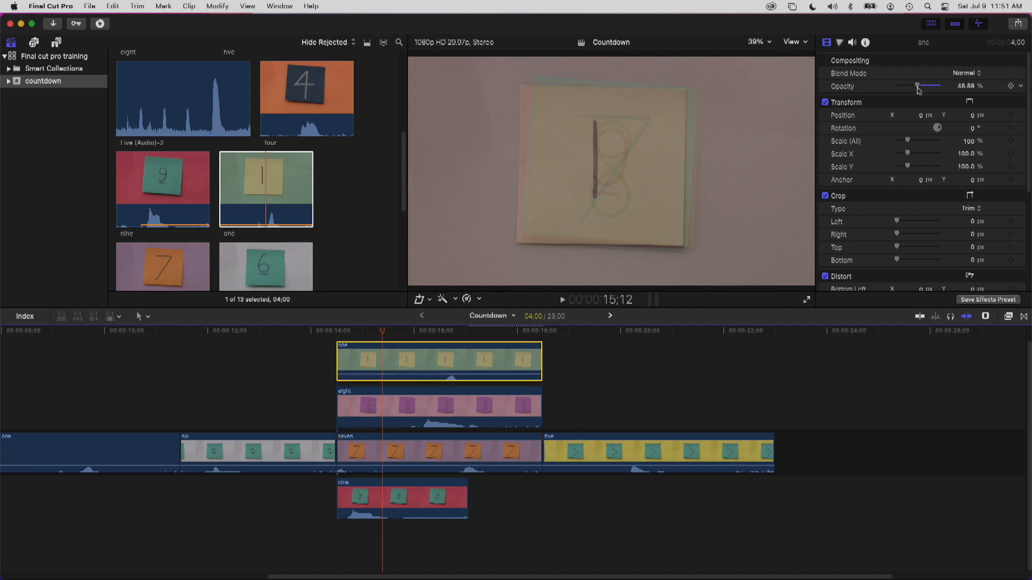
{"action": "left_click_drag", "start_coordinate": [917, 86], "coordinate": [944, 87]}
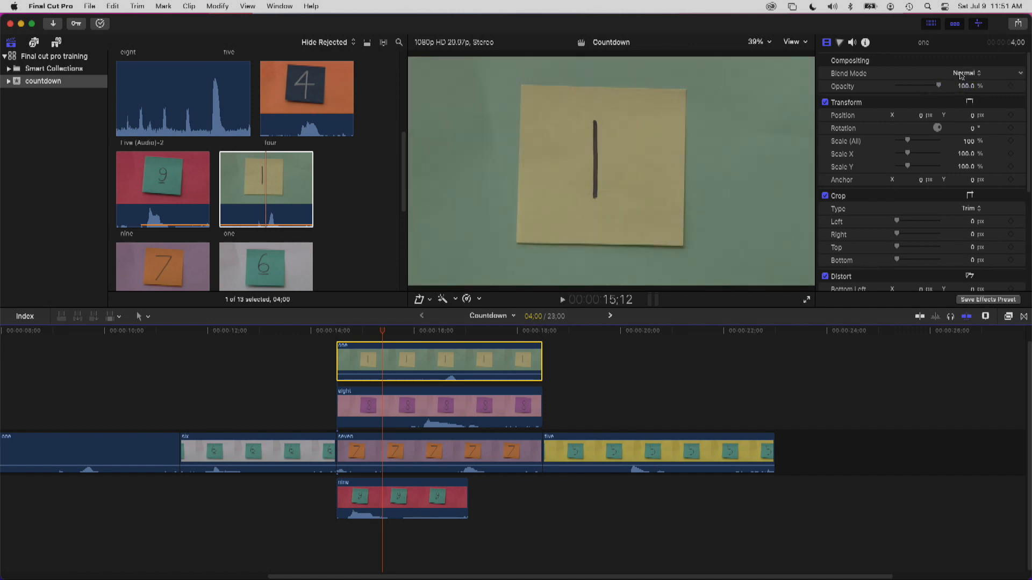
{"action": "left_click", "coordinate": [962, 75]}
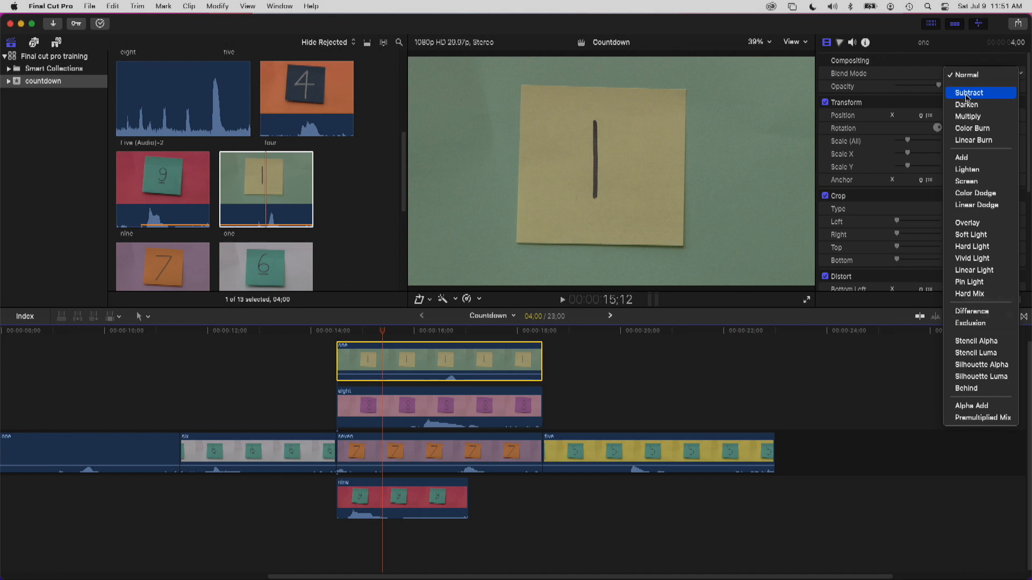
{"action": "left_click", "coordinate": [967, 93]}
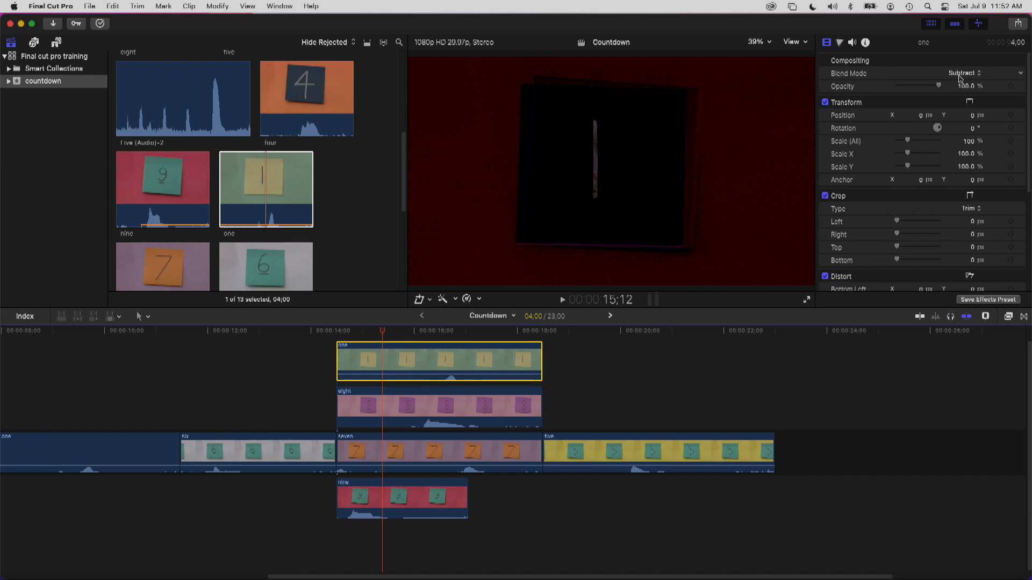
Step: Try the Lighten blend mode on the connected one clip and move the playhead to 15;21
{"action": "left_click", "coordinate": [969, 74]}
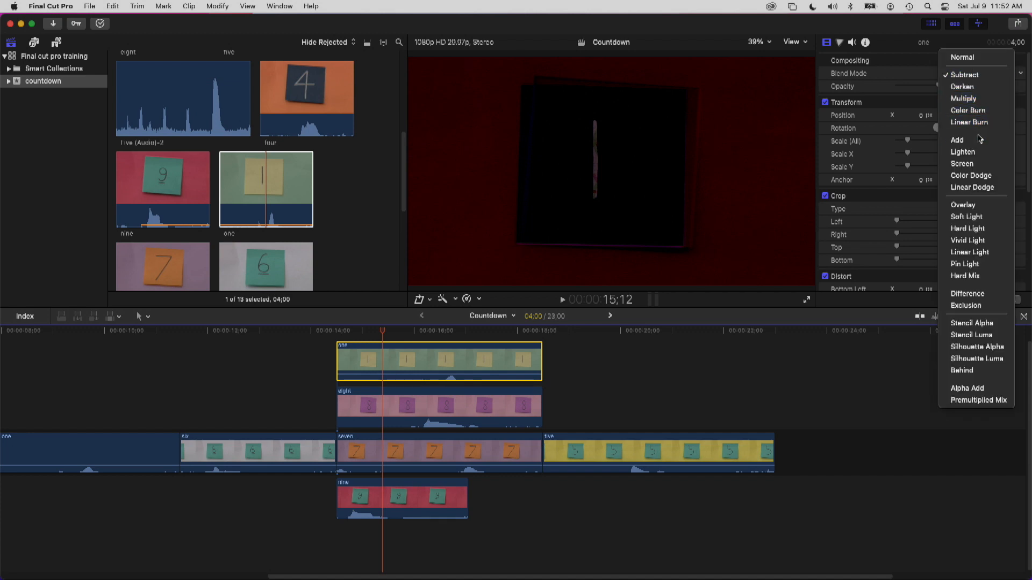
{"action": "left_click", "coordinate": [977, 154]}
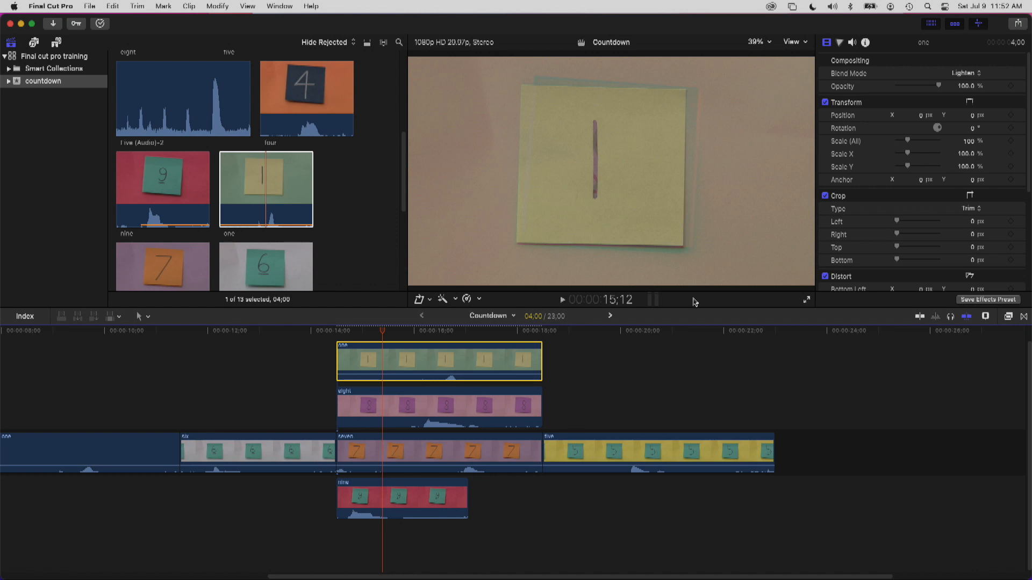
{"action": "left_click", "coordinate": [402, 334]}
{"action": "mouse_move", "coordinate": [402, 337]}
{"action": "left_mouse_down"}
{"action": "mouse_move", "coordinate": [448, 342]}
{"action": "mouse_move", "coordinate": [360, 343]}
{"action": "mouse_move", "coordinate": [398, 343]}
{"action": "left_mouse_up"}
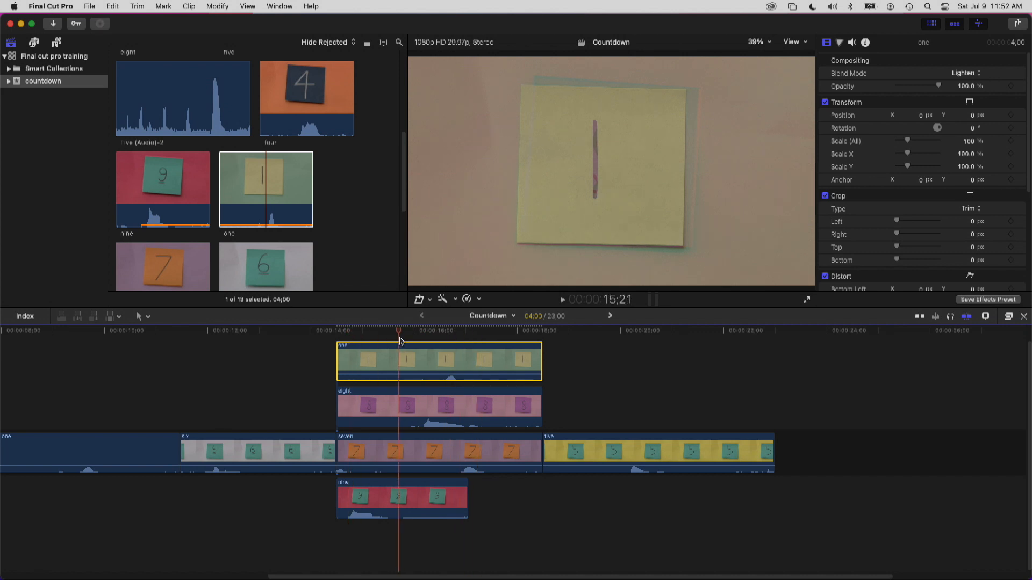
Step: Try the Stencil Alpha and Stencil Luma blend modes on the connected one clip
{"action": "left_click", "coordinate": [964, 73]}
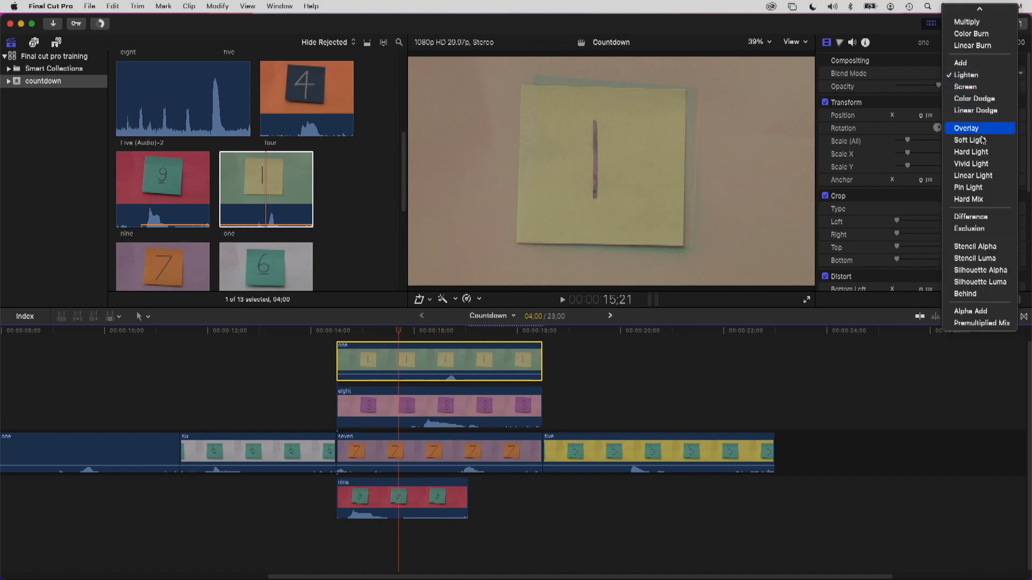
{"action": "left_click", "coordinate": [991, 248]}
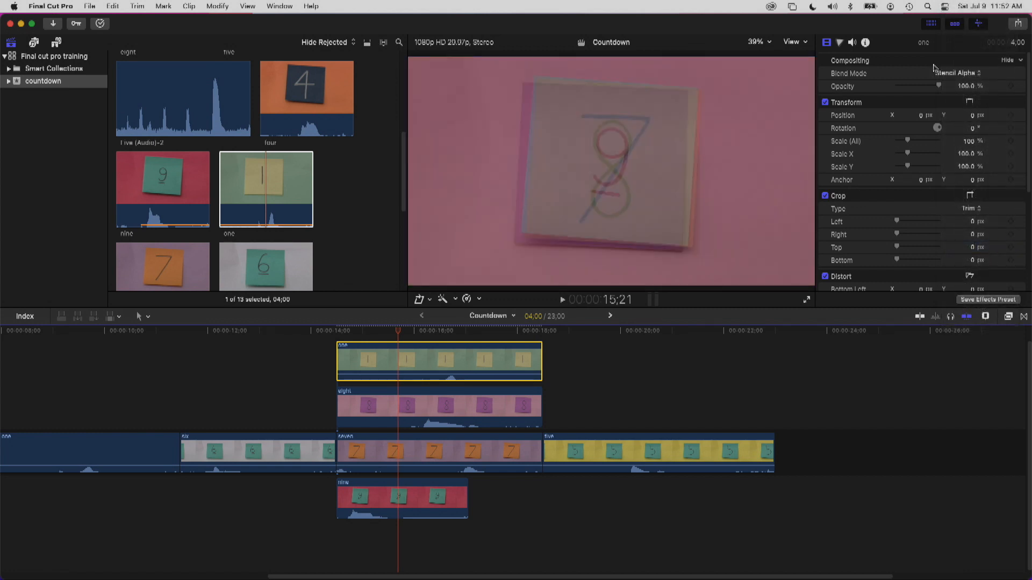
{"action": "left_click", "coordinate": [953, 74]}
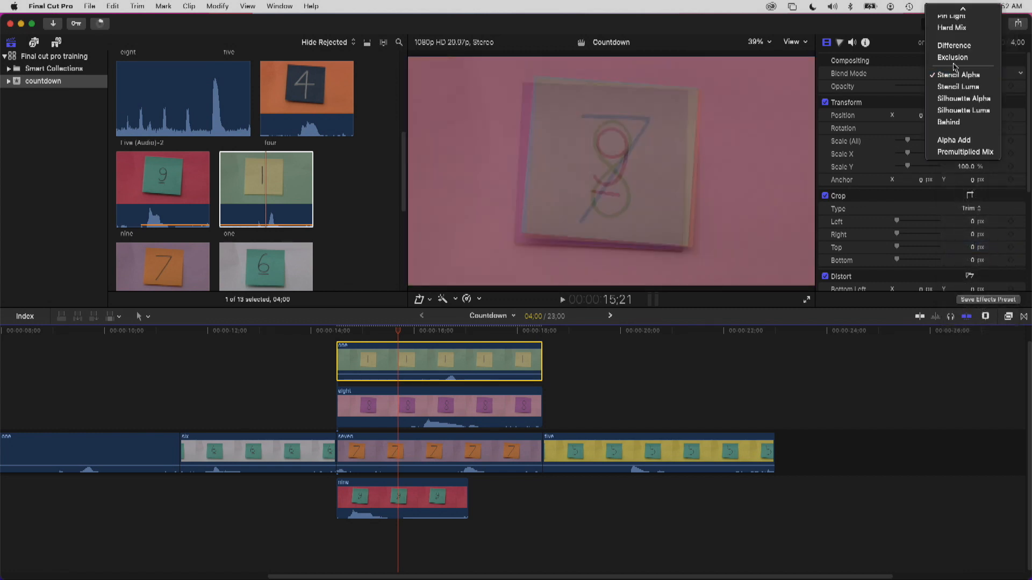
{"action": "left_click", "coordinate": [959, 88]}
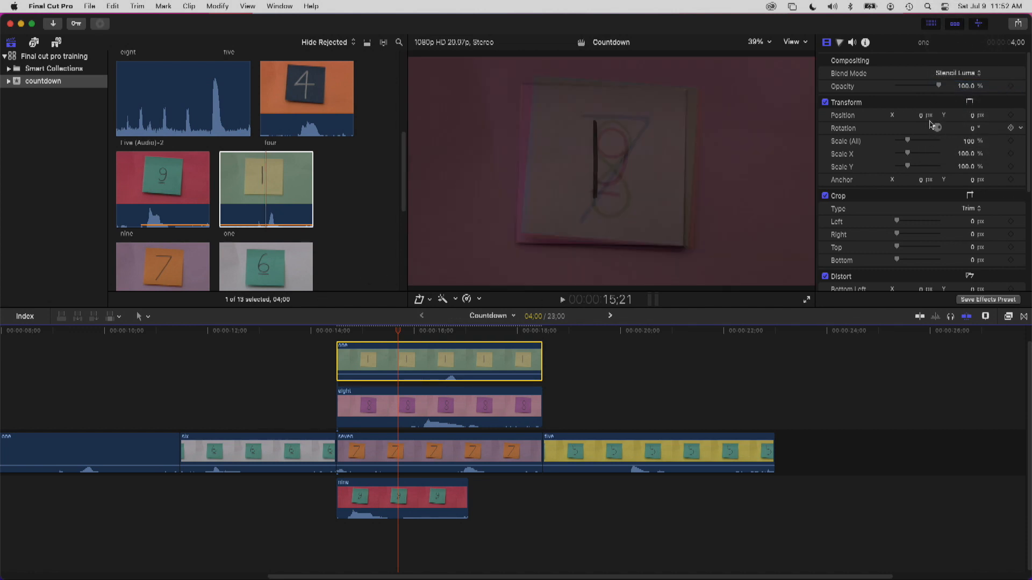
Step: Try the Difference blend mode on the connected one clip, and settle on Add
{"action": "mouse_move", "coordinate": [938, 85]}
{"action": "left_mouse_down"}
{"action": "mouse_move", "coordinate": [913, 88]}
{"action": "mouse_move", "coordinate": [932, 88]}
{"action": "left_mouse_up"}
{"action": "left_click", "coordinate": [956, 73]}
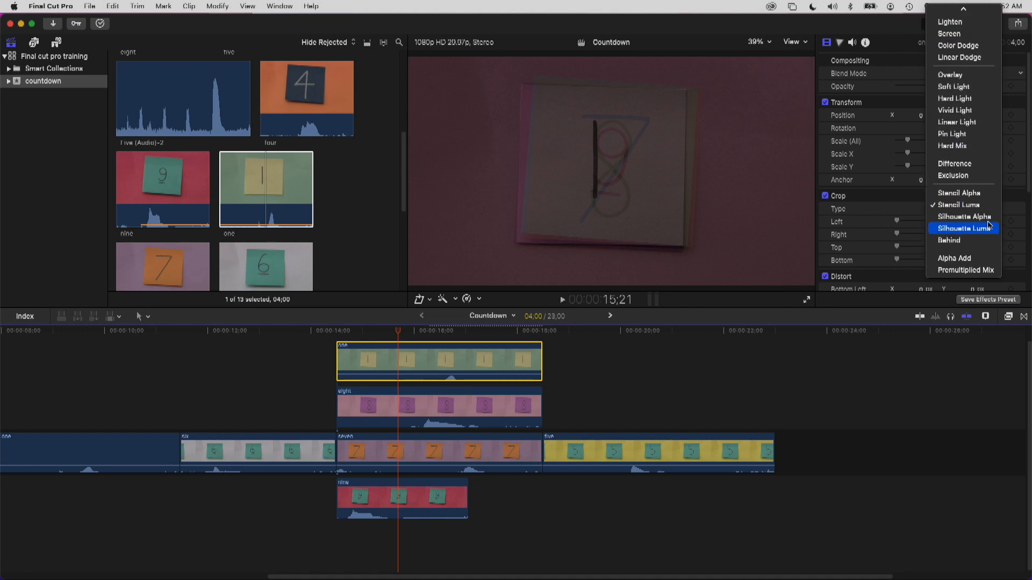
{"action": "left_click", "coordinate": [964, 164]}
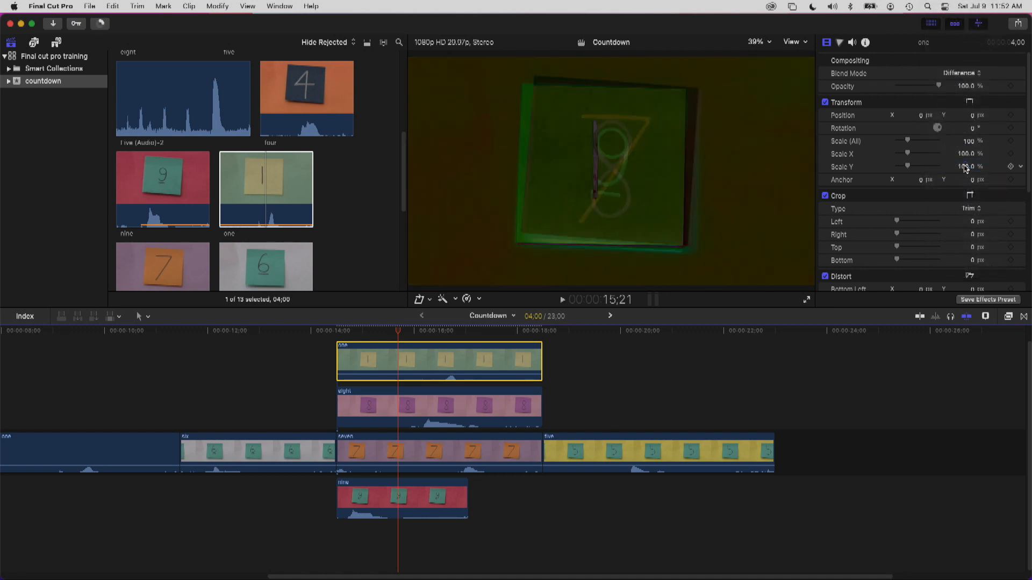
{"action": "left_click", "coordinate": [965, 74]}
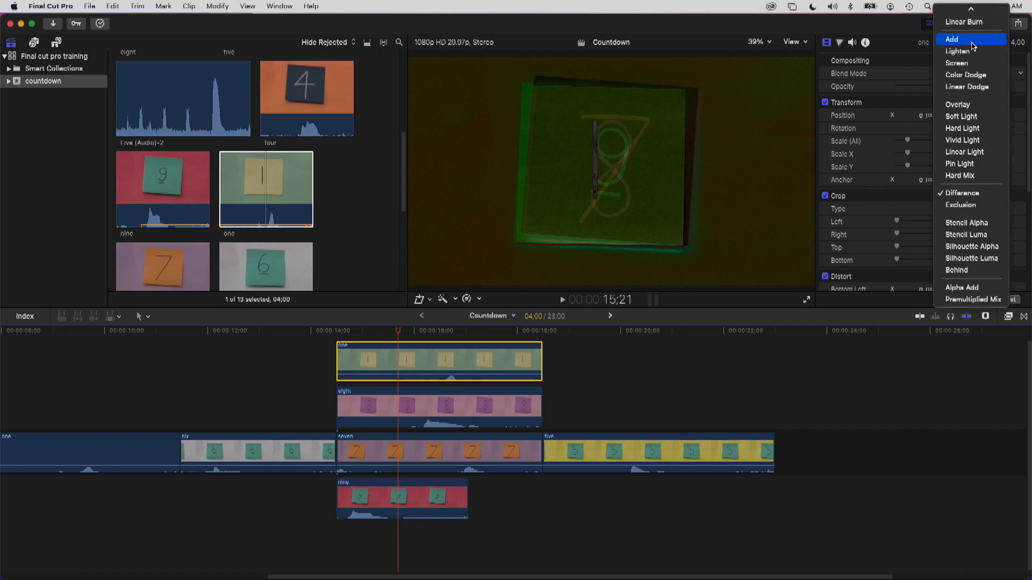
{"action": "left_click", "coordinate": [962, 37]}
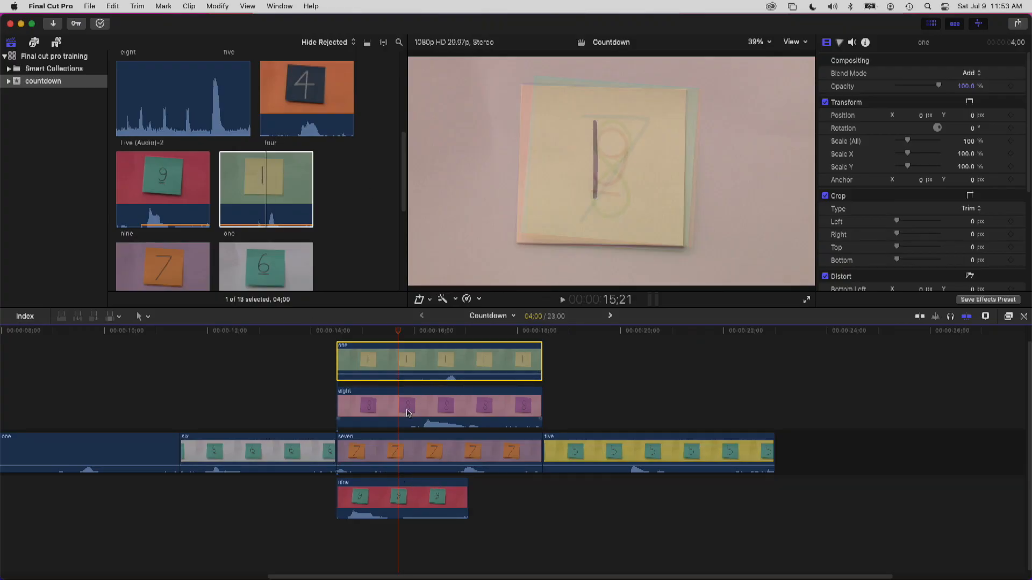
Step: Connect the four clip's marked range beneath the start of the six clip and place the playhead at 12;02
{"action": "left_click", "coordinate": [325, 110]}
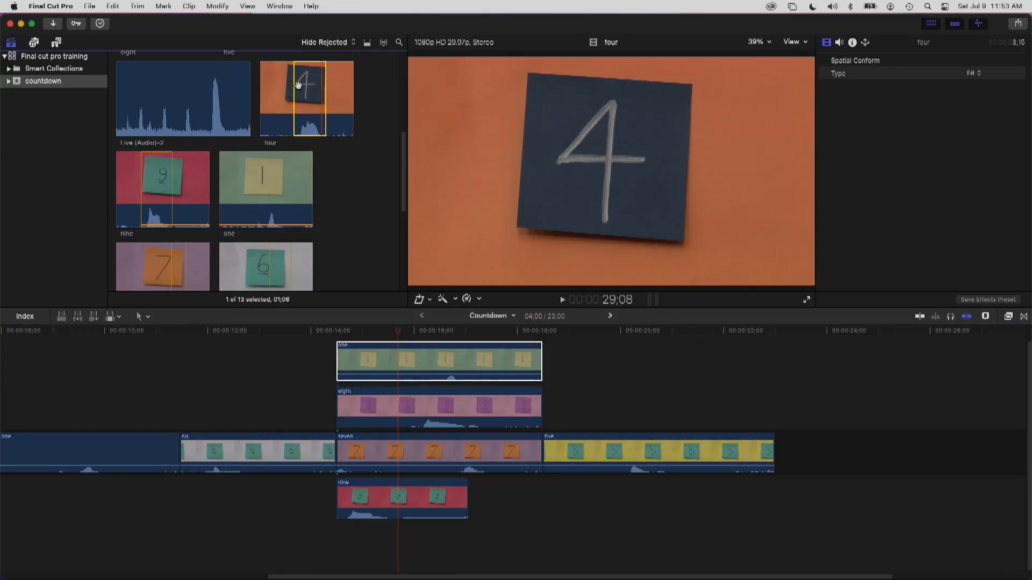
{"action": "left_click_drag", "start_coordinate": [299, 85], "coordinate": [186, 505]}
{"action": "left_click", "coordinate": [212, 340]}
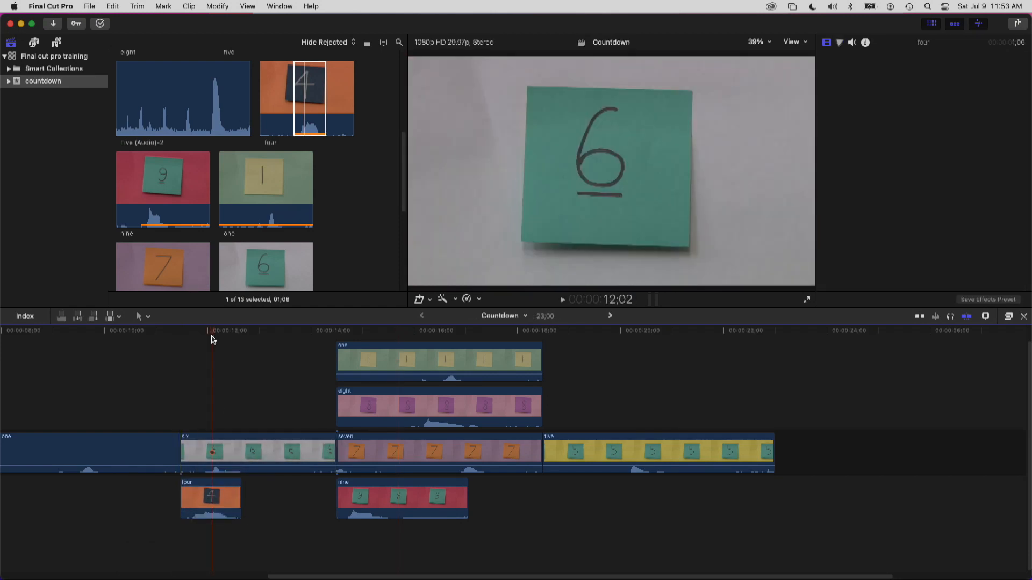
Step: Apply the Keyer effect from the Keying video effects to the six clip in the primary storyline
{"action": "left_click", "coordinate": [222, 444]}
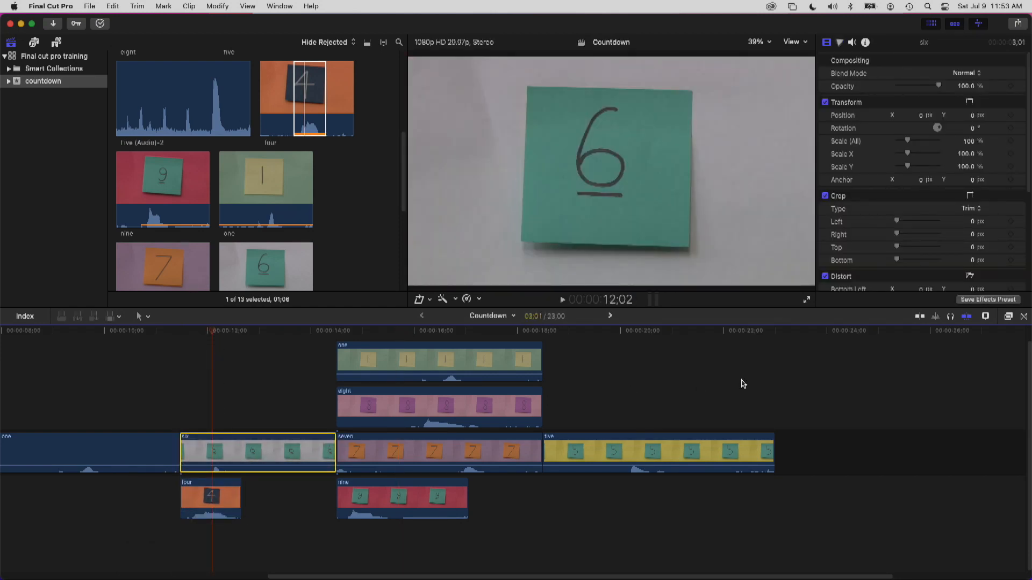
{"action": "left_click", "coordinate": [1008, 316]}
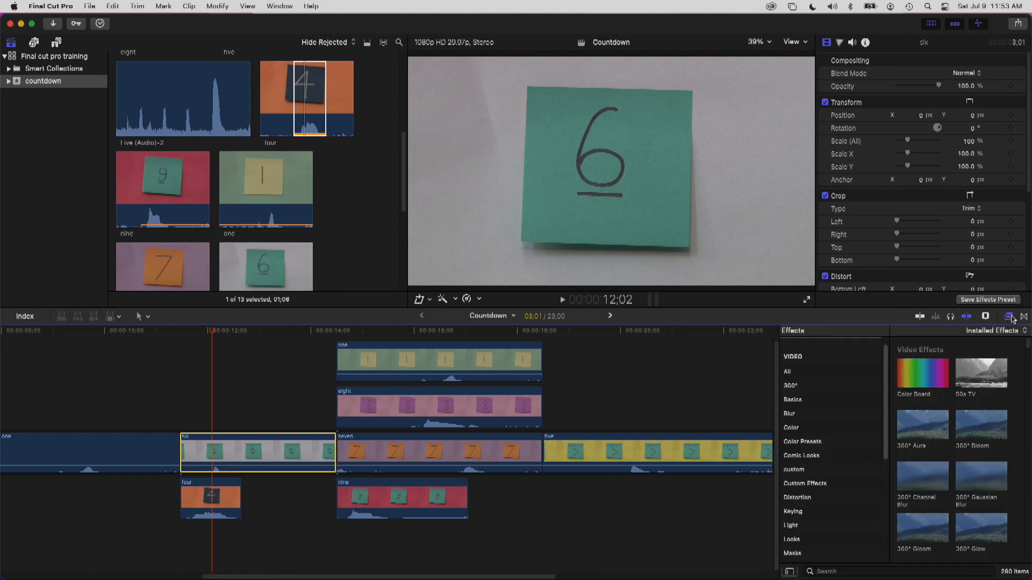
{"action": "left_click", "coordinate": [793, 511]}
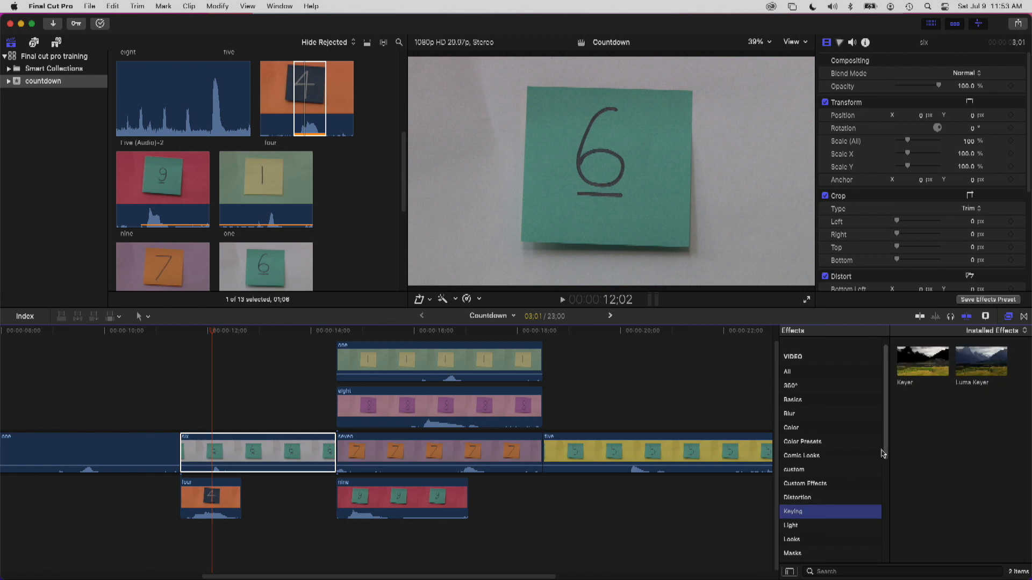
{"action": "left_click_drag", "start_coordinate": [912, 367], "coordinate": [217, 444]}
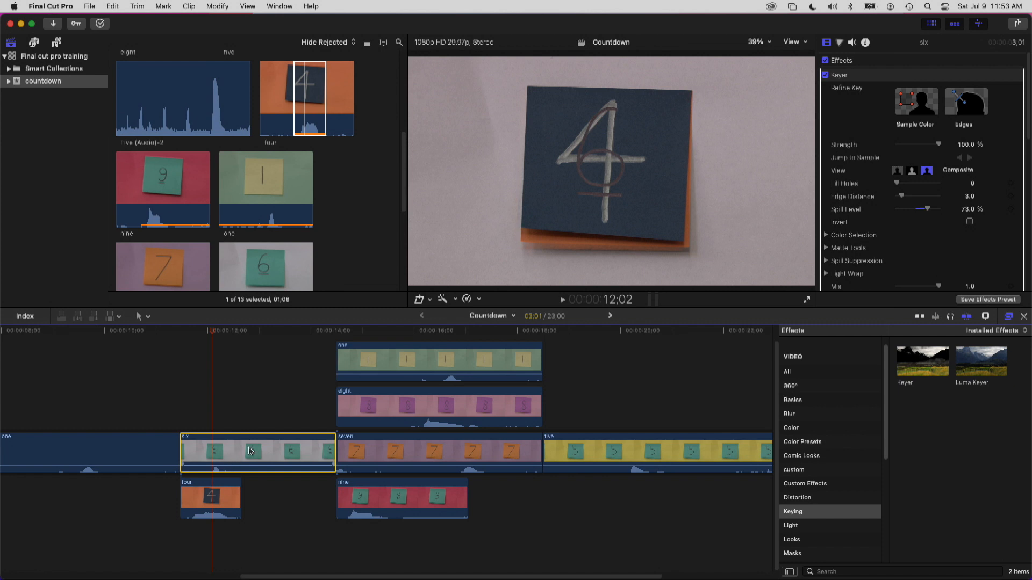
Step: Scale the connected four clip beneath the six clip down to 85%, and reselect the six clip
{"action": "left_click", "coordinate": [212, 489]}
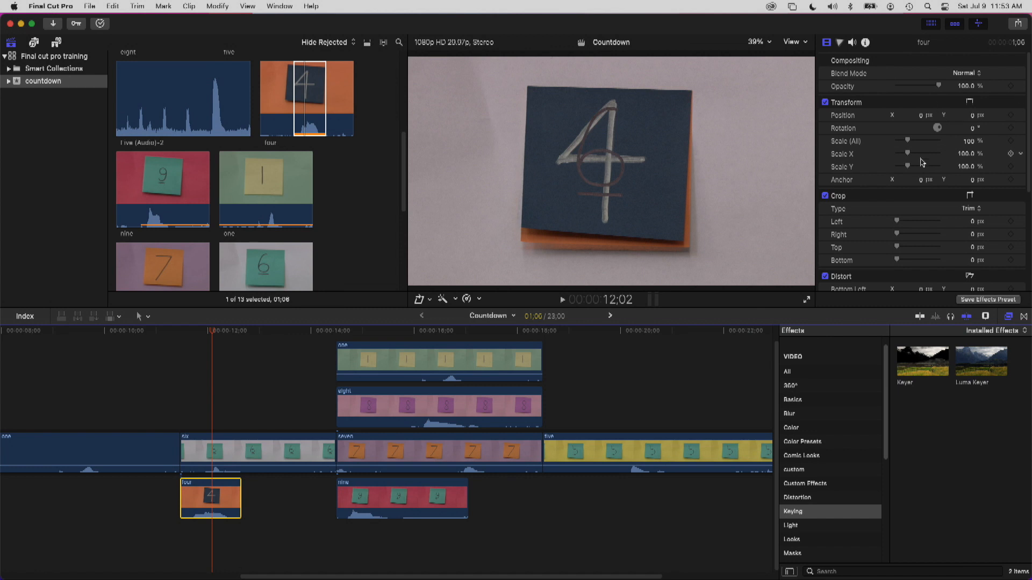
{"action": "mouse_move", "coordinate": [907, 147]}
{"action": "left_mouse_down"}
{"action": "mouse_move", "coordinate": [926, 145]}
{"action": "mouse_move", "coordinate": [906, 155]}
{"action": "left_mouse_up"}
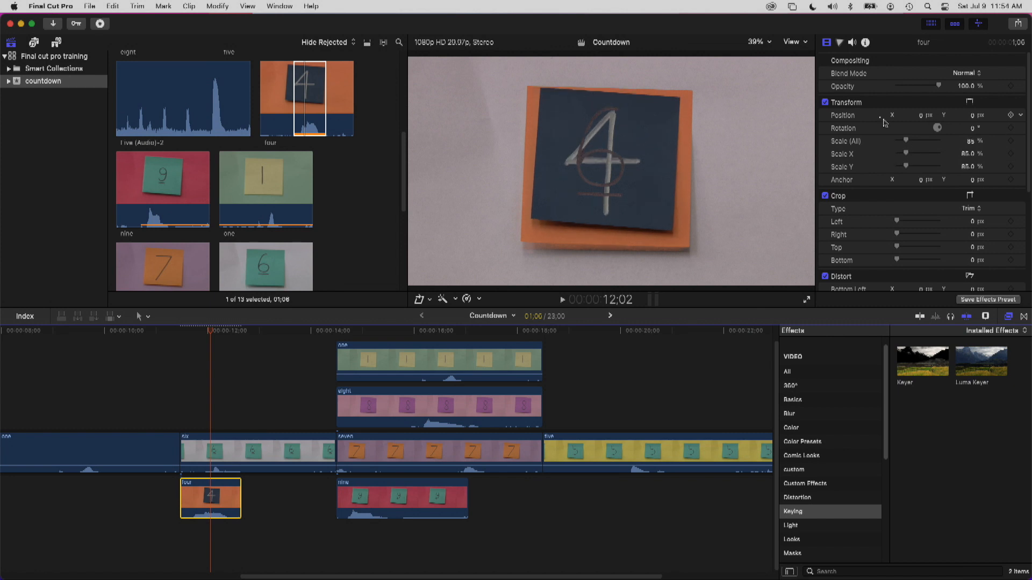
{"action": "left_click", "coordinate": [210, 453]}
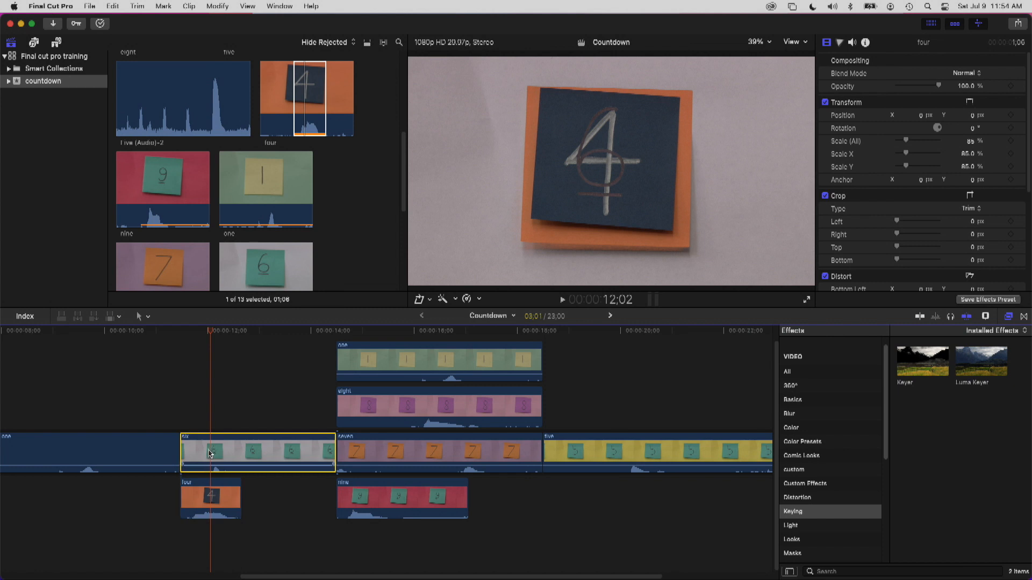
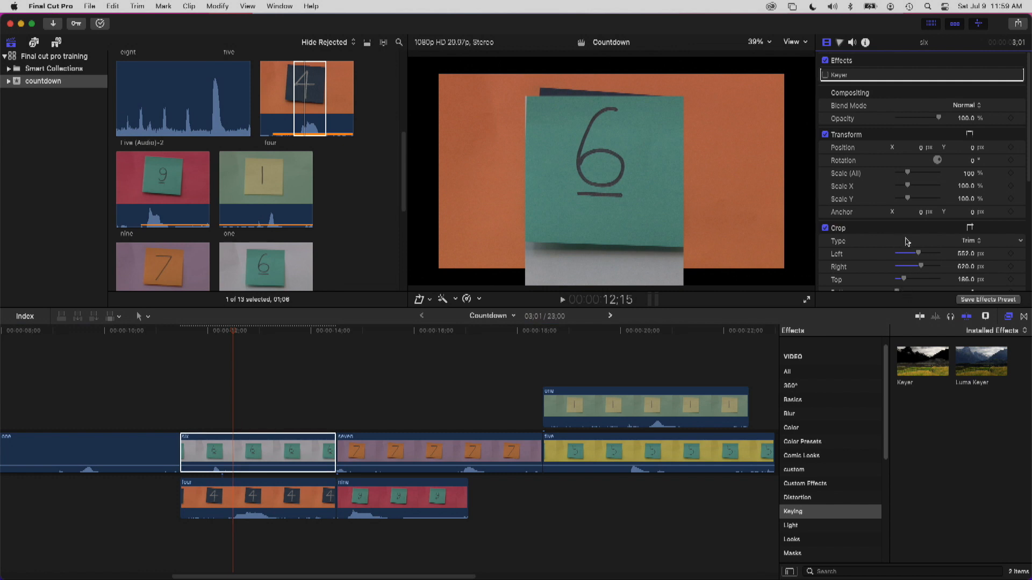
Step: Set the six clip's bottom crop to 222 px to trim away the area below the green note
{"action": "scroll", "coordinate": [905, 241], "scroll_direction": "down", "scroll_amount": 4}
{"action": "left_click_drag", "start_coordinate": [896, 207], "coordinate": [906, 206]}
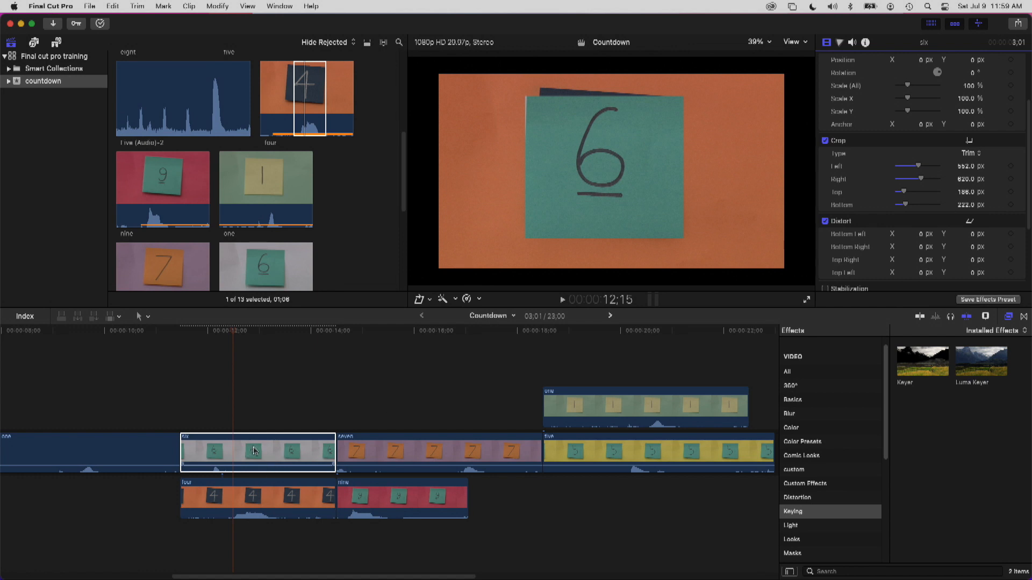
{"action": "scroll", "coordinate": [995, 133], "scroll_direction": "up", "scroll_amount": 2}
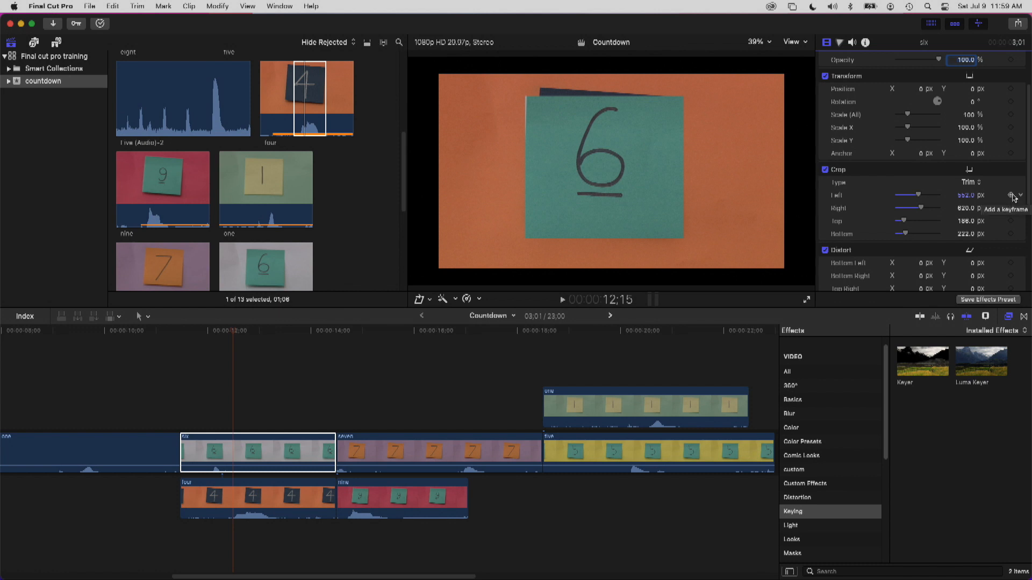
{"action": "left_click", "coordinate": [1011, 208]}
Step: Mark a 19-frame range of the seven clip around its audio peak and connect it above the six clip
{"action": "left_click_drag", "start_coordinate": [186, 280], "coordinate": [171, 280]}
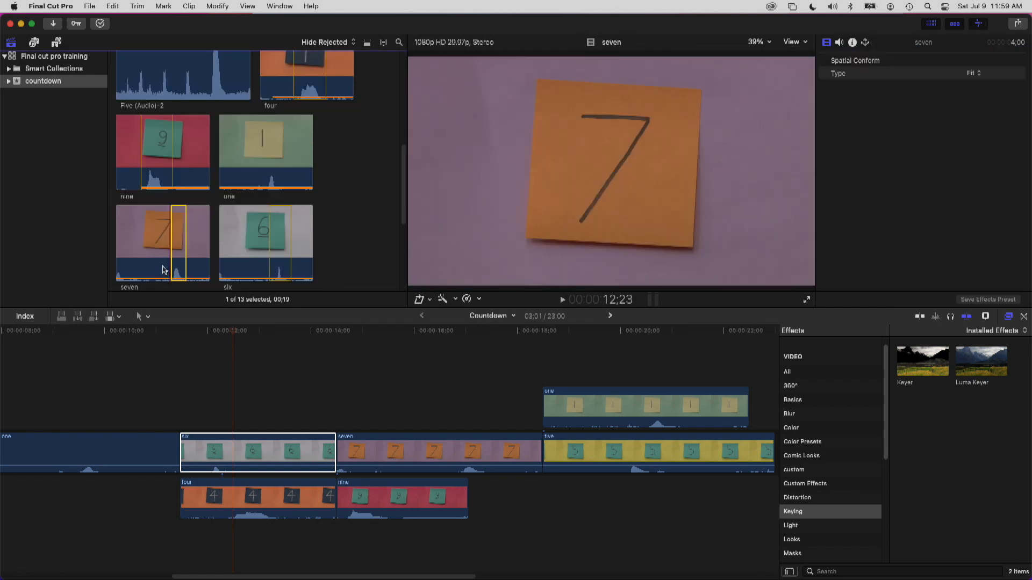
{"action": "left_click_drag", "start_coordinate": [177, 231], "coordinate": [233, 381]}
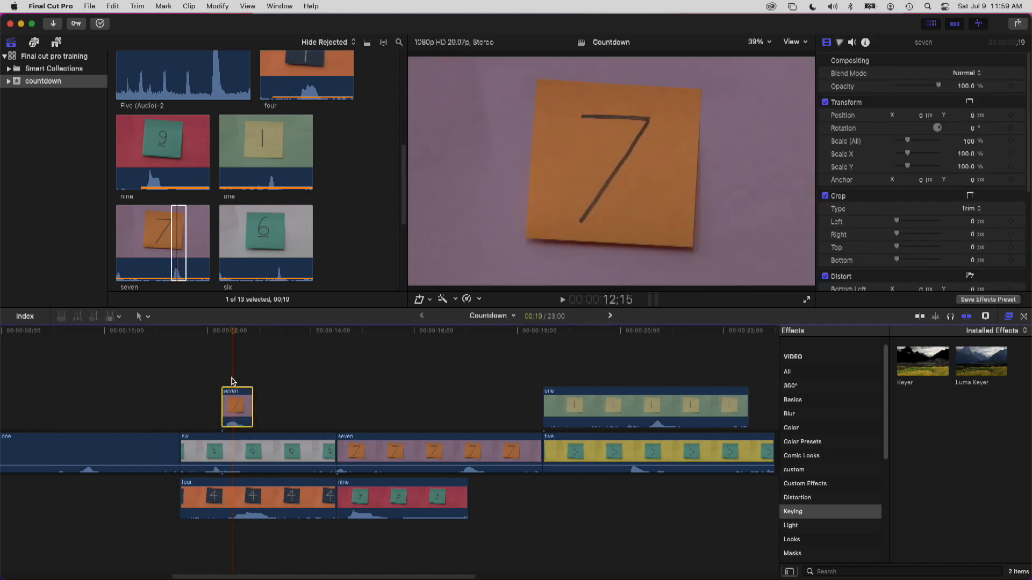
Step: Distort the connected seven clip by pulling its four corners inward, with the right corners about 361 to 366 px in and 85 px vertically
{"action": "left_click", "coordinate": [222, 334]}
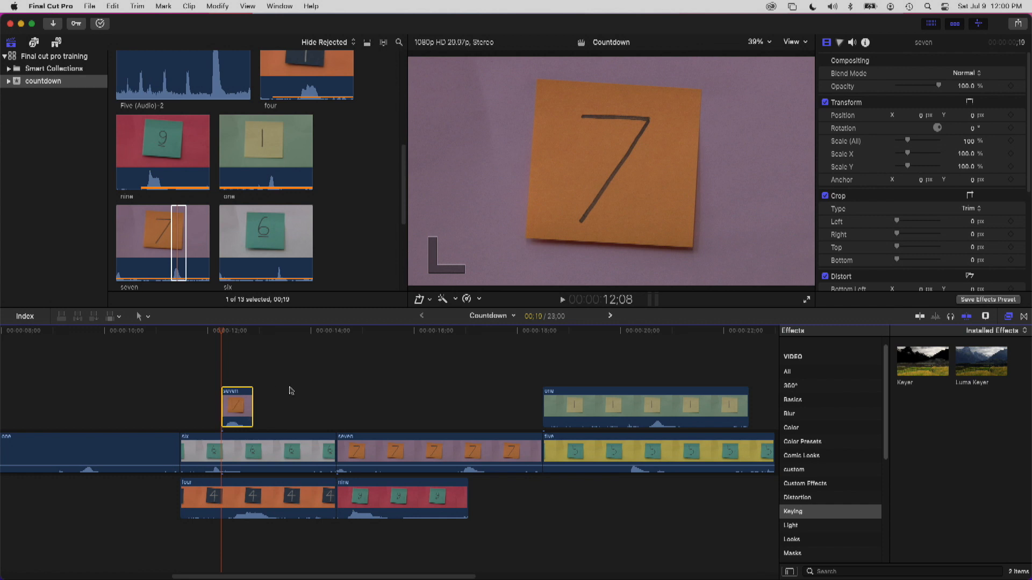
{"action": "scroll", "coordinate": [952, 226], "scroll_direction": "down", "scroll_amount": 5}
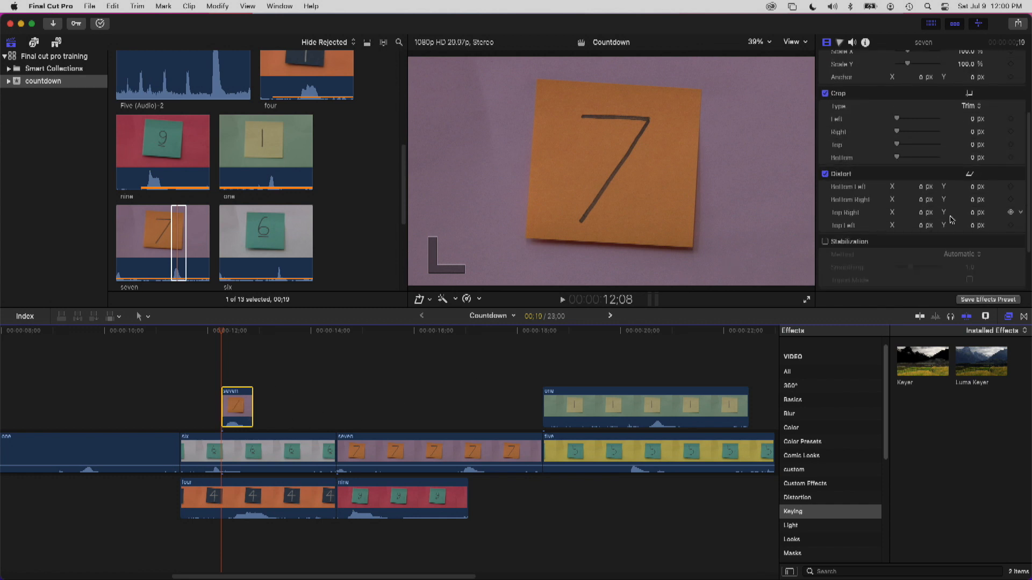
{"action": "left_click", "coordinate": [419, 299]}
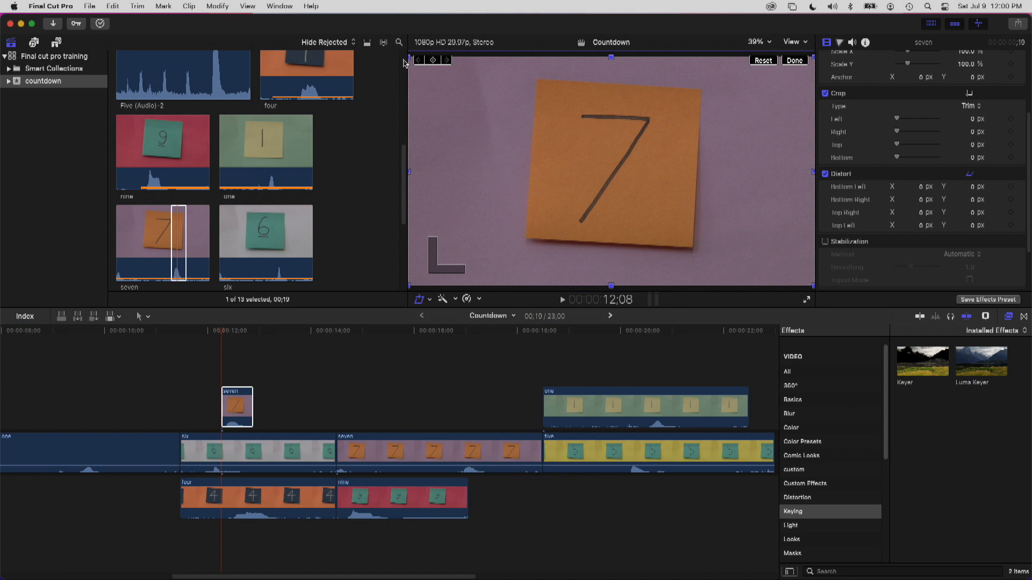
{"action": "left_click_drag", "start_coordinate": [408, 61], "coordinate": [358, 78]}
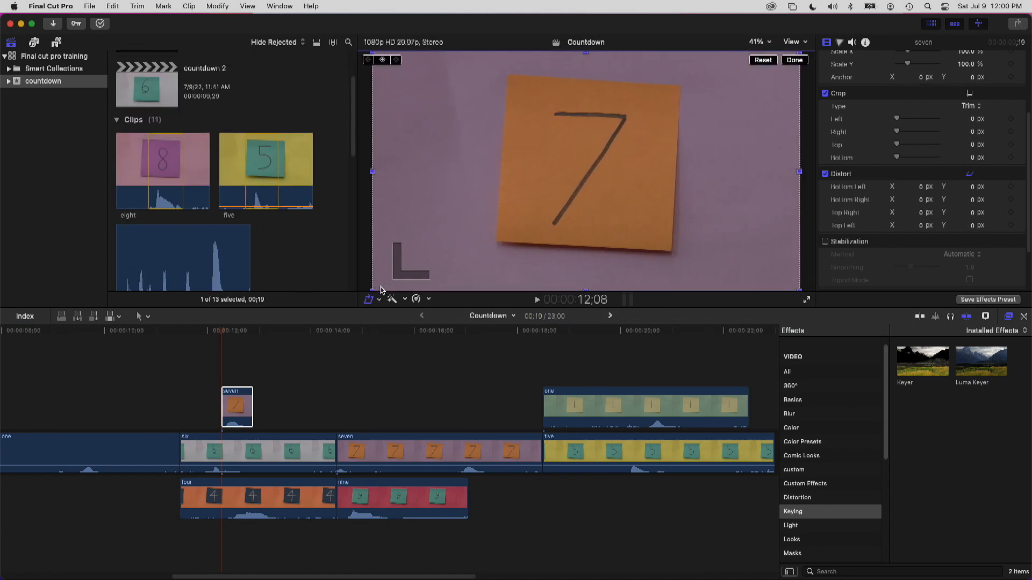
{"action": "left_click_drag", "start_coordinate": [374, 294], "coordinate": [502, 245]}
{"action": "left_click_drag", "start_coordinate": [376, 57], "coordinate": [498, 93]}
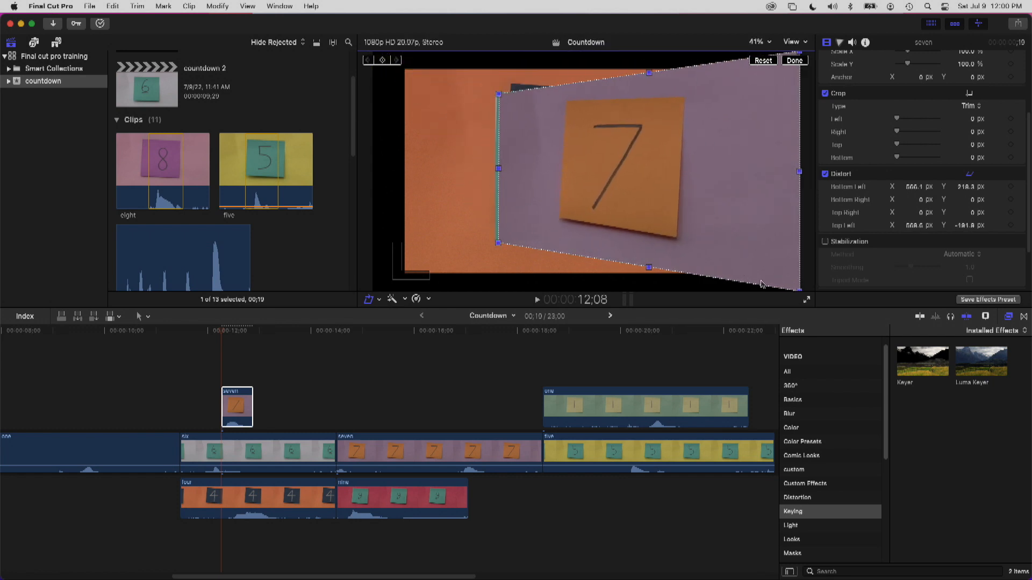
{"action": "left_click_drag", "start_coordinate": [799, 292], "coordinate": [719, 271]}
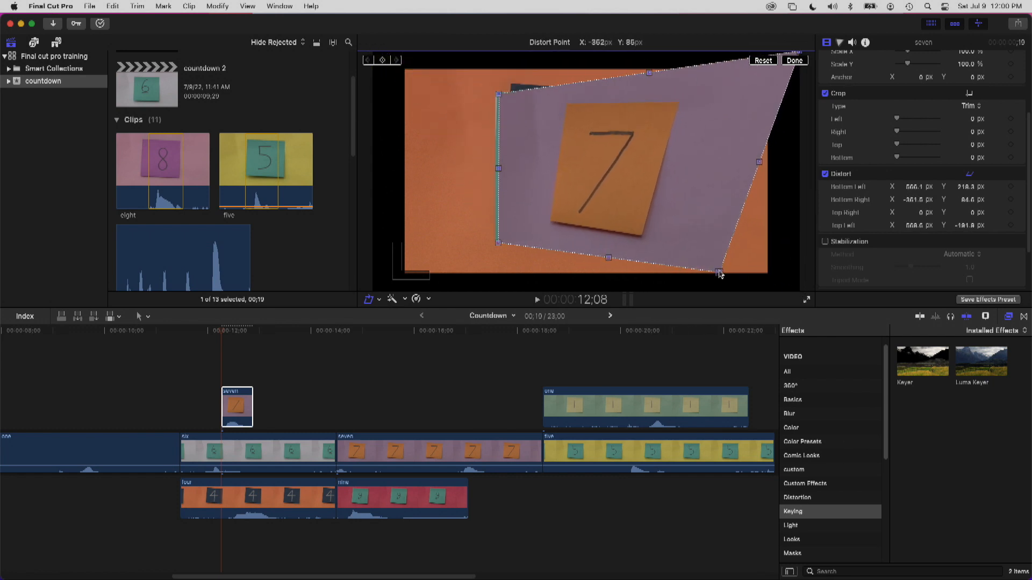
{"action": "left_click_drag", "start_coordinate": [798, 52], "coordinate": [717, 69]}
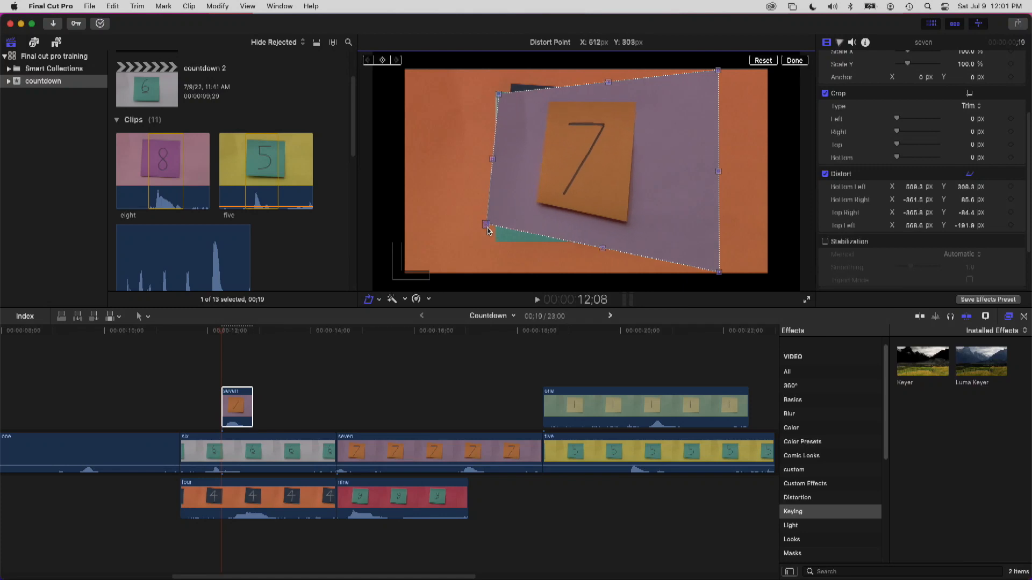
Step: Refine the seven clip's left distort corners to about X 552.8, Y 232.2 px at the bottom and X 554.7, Y -190.6 px at the top
{"action": "left_click_drag", "start_coordinate": [486, 236], "coordinate": [495, 240]}
{"action": "mouse_move", "coordinate": [498, 170]}
{"action": "left_mouse_down"}
{"action": "mouse_move", "coordinate": [510, 173]}
{"action": "mouse_move", "coordinate": [438, 173]}
{"action": "mouse_move", "coordinate": [499, 171]}
{"action": "left_mouse_up"}
{"action": "left_click_drag", "start_coordinate": [499, 93], "coordinate": [497, 96]}
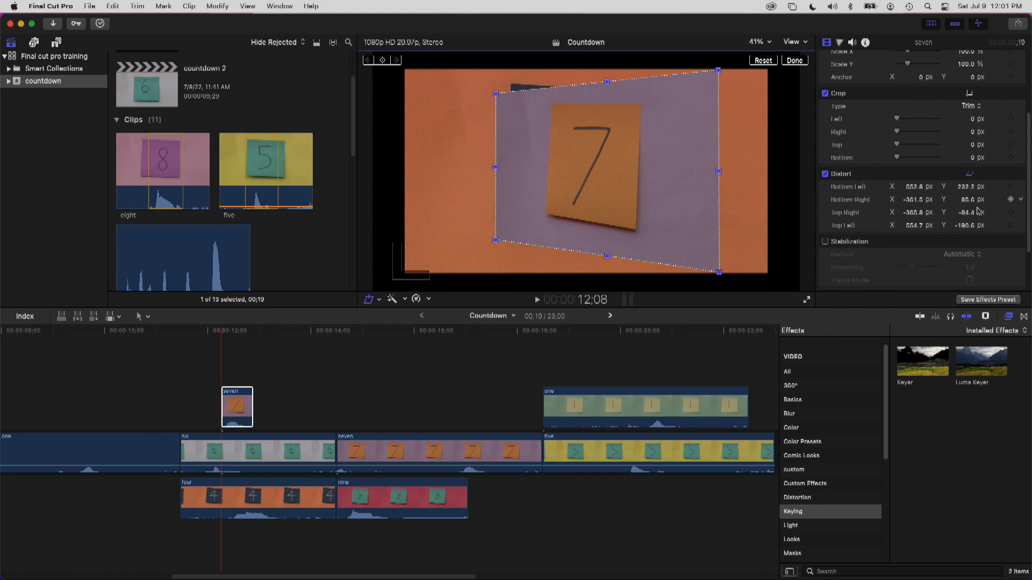
{"action": "scroll", "coordinate": [919, 177], "scroll_direction": "down", "scroll_amount": 3}
{"action": "scroll", "coordinate": [918, 144], "scroll_direction": "up", "scroll_amount": 5}
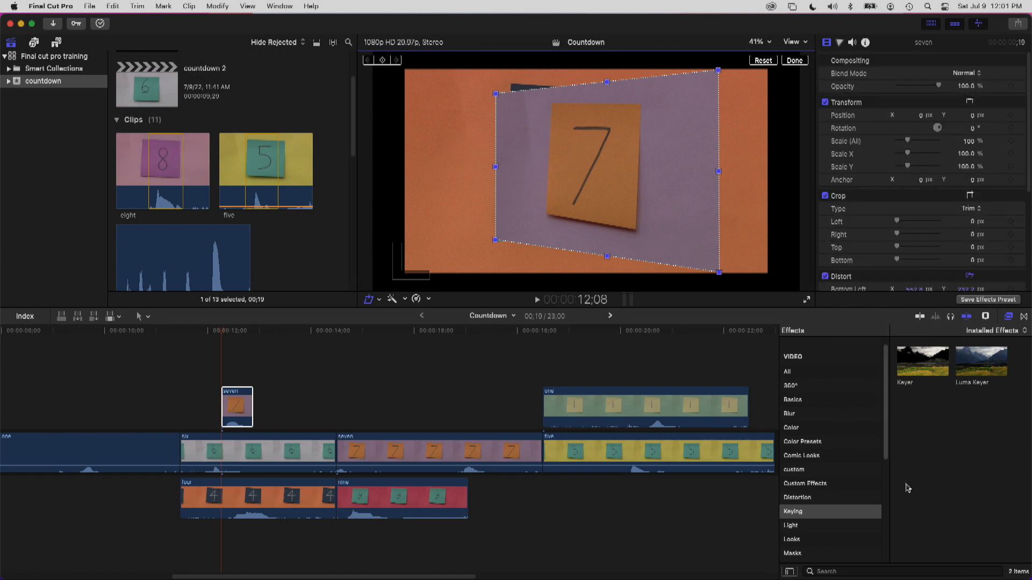
Step: Show the installed transitions and switch skimming off, selecting the seven clip in the primary storyline
{"action": "left_click", "coordinate": [1024, 318]}
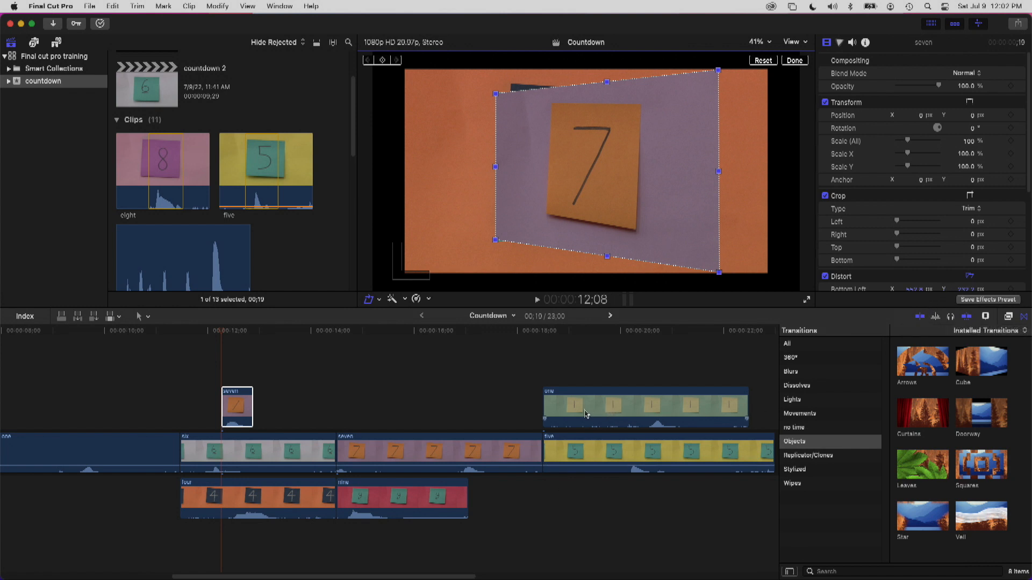
{"action": "left_click", "coordinate": [941, 317]}
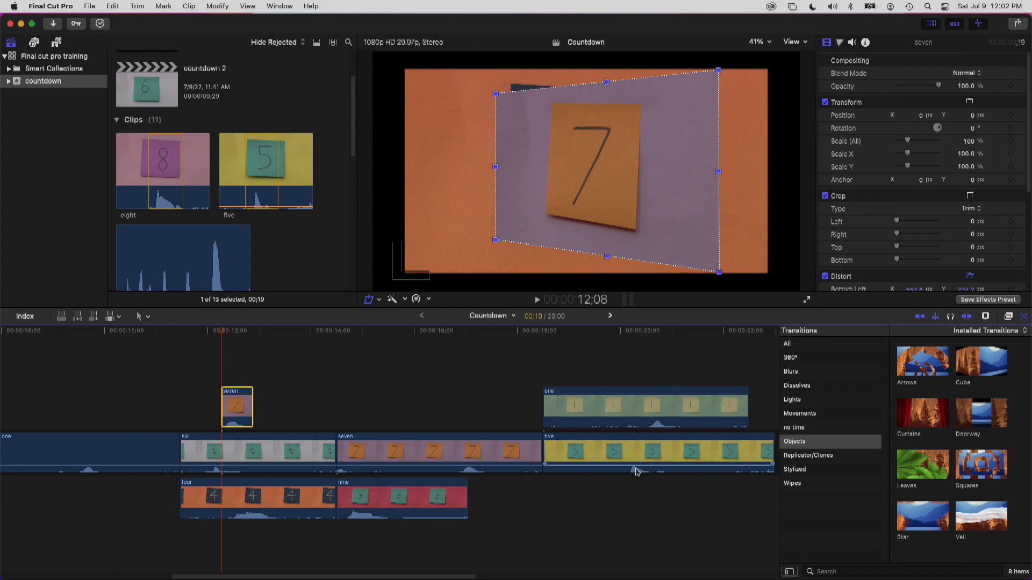
{"action": "left_click", "coordinate": [642, 470]}
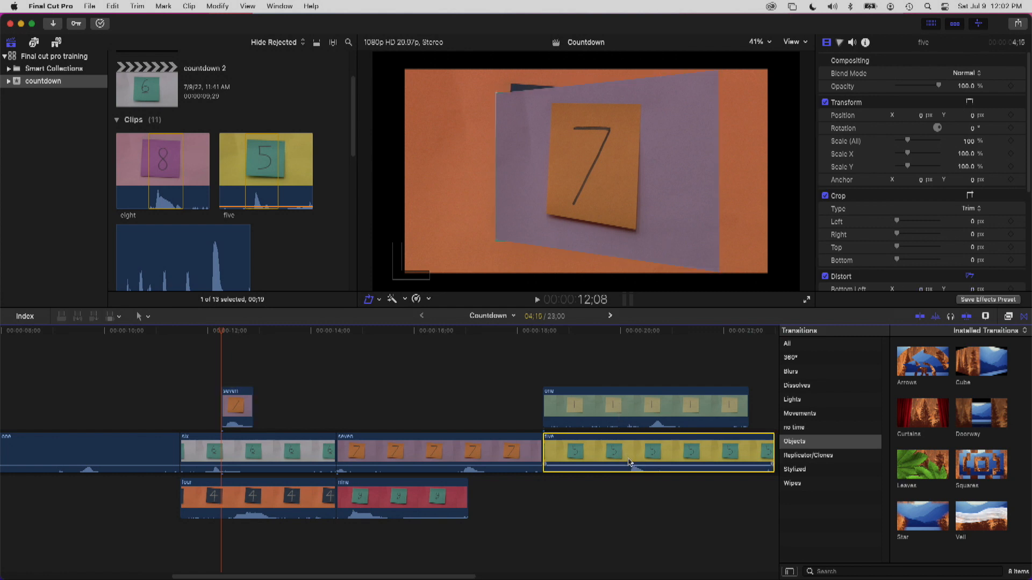
{"action": "left_click", "coordinate": [455, 461]}
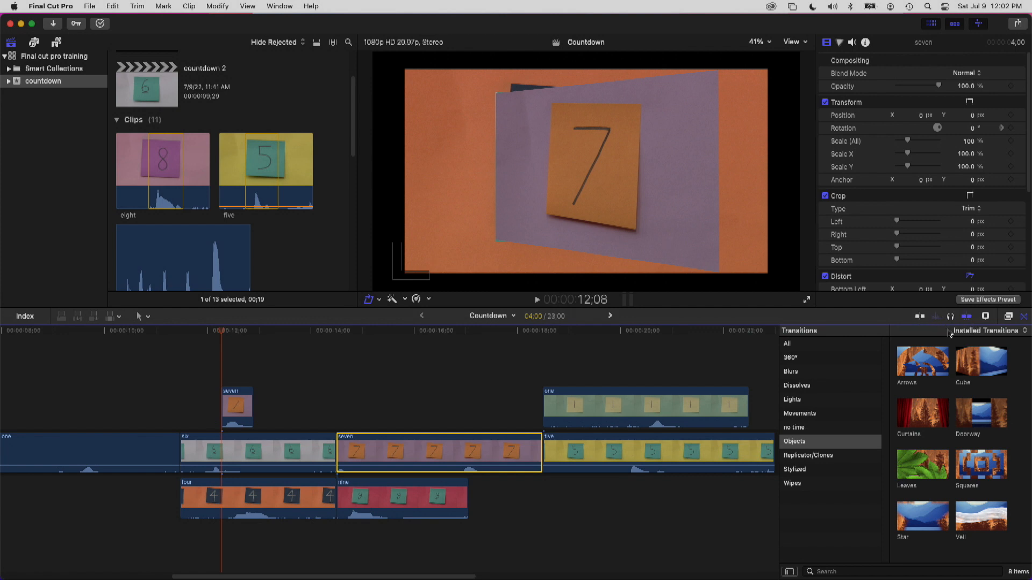
Step: Place the playhead at 11;00 and use the Position tool to shift the primary storyline's seven clip later, opening a gap after the six clip
{"action": "left_click", "coordinate": [308, 336]}
{"action": "left_click_drag", "start_coordinate": [312, 336], "coordinate": [157, 336]}
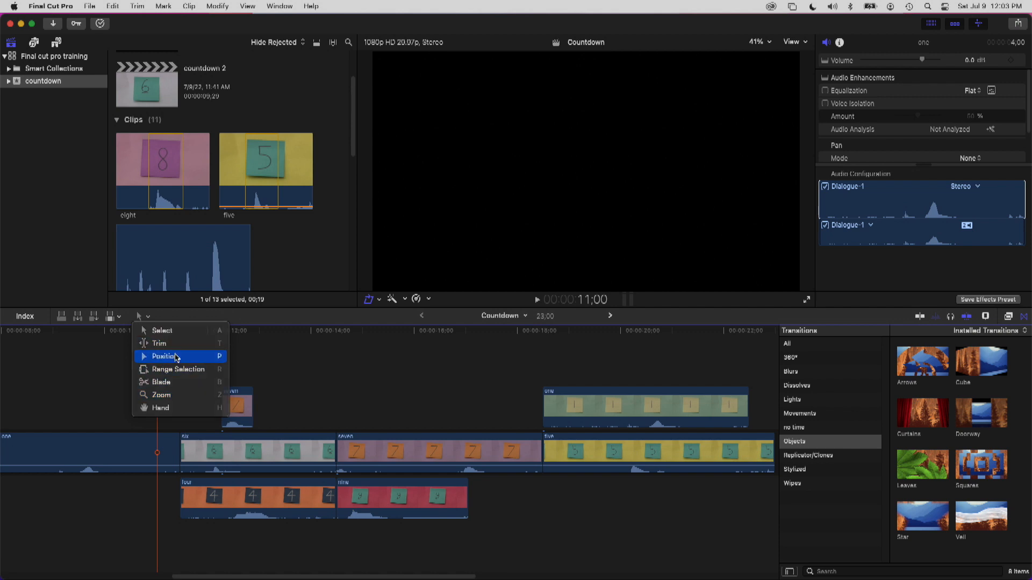
{"action": "left_click", "coordinate": [177, 356]}
{"action": "left_click_drag", "start_coordinate": [434, 457], "coordinate": [485, 465]}
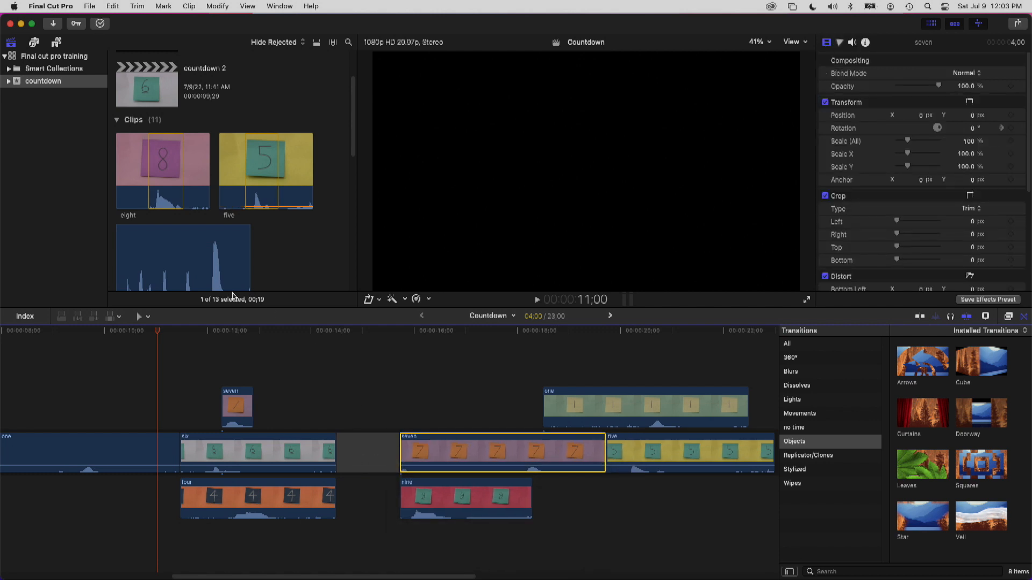
Step: Return to the Select tool and move the seven clip ahead of the gap, directly after the six clip
{"action": "left_click", "coordinate": [141, 318]}
{"action": "left_click", "coordinate": [156, 330]}
{"action": "left_click_drag", "start_coordinate": [449, 465], "coordinate": [349, 463]}
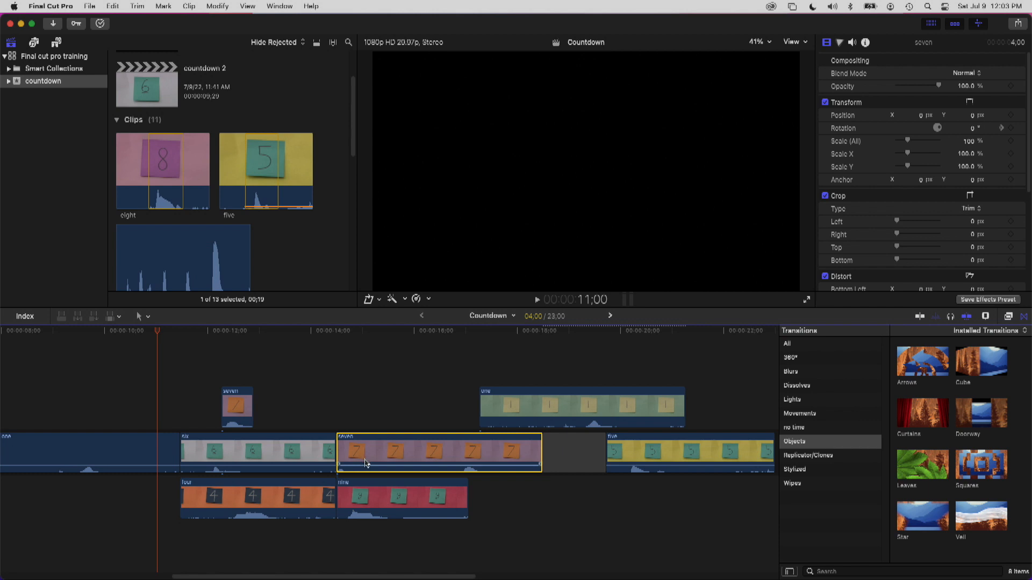
Step: Try to shift the five clip later, and insert the connected one clip into the primary storyline directly after the seven clip
{"action": "left_click_drag", "start_coordinate": [655, 452], "coordinate": [758, 452]}
{"action": "left_click_drag", "start_coordinate": [595, 412], "coordinate": [658, 464]}
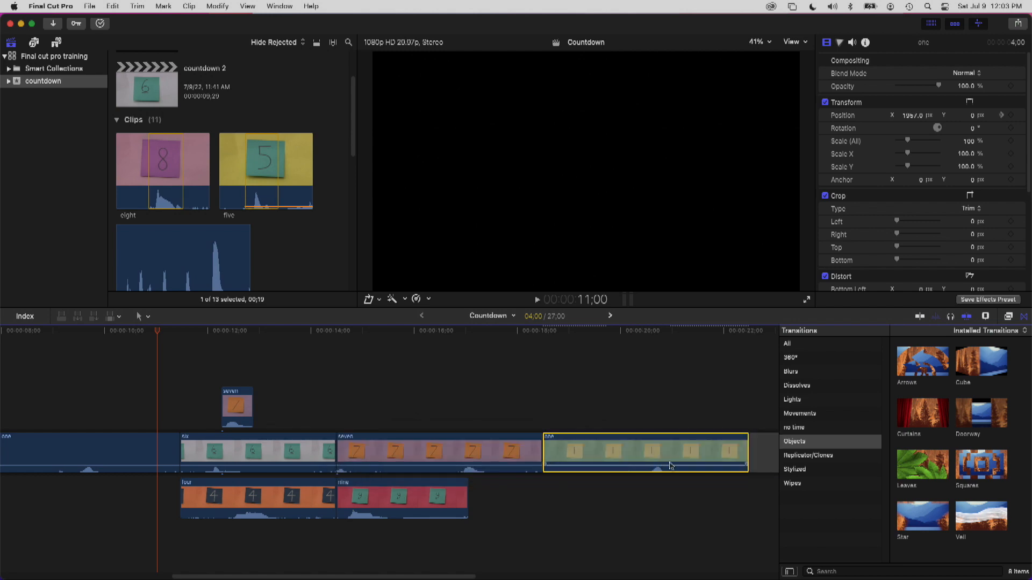